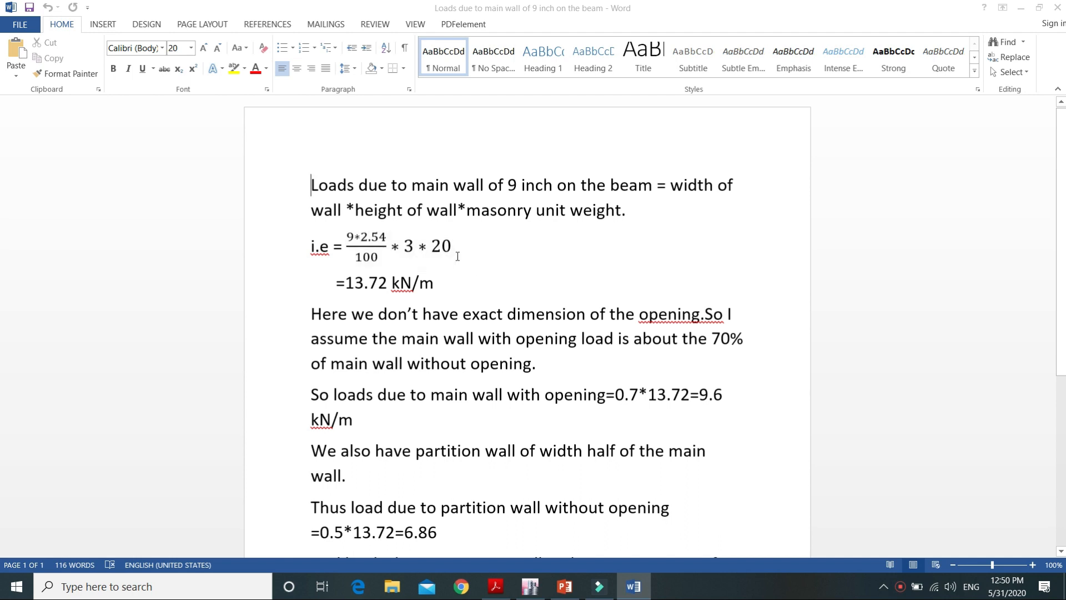
Step: Review the main and partition wall load calculations in the Word document against the floor plans in 2.pdf
key(alt)
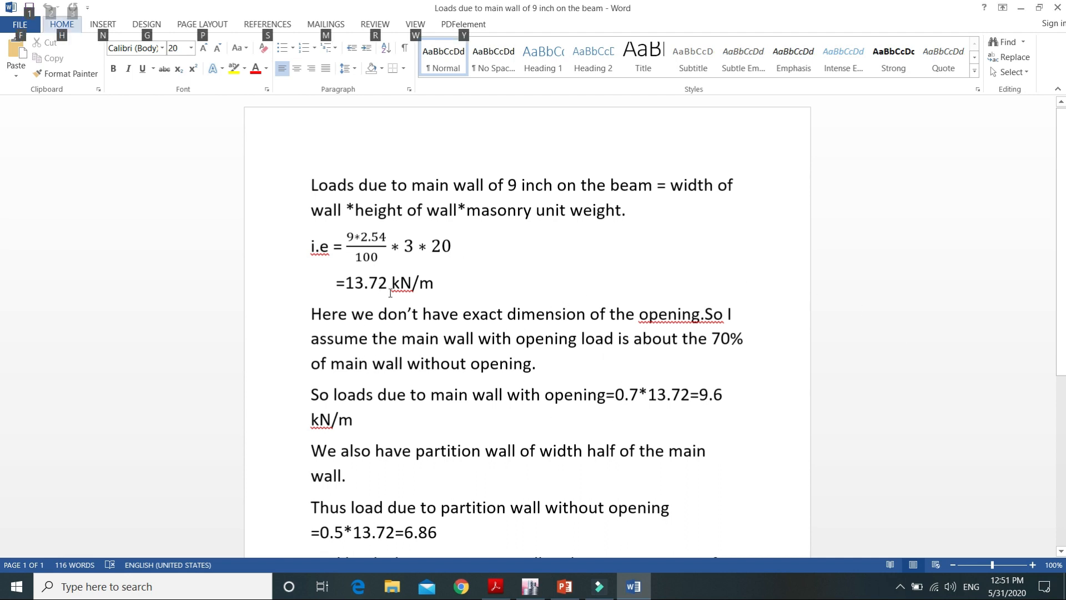
click(449, 287)
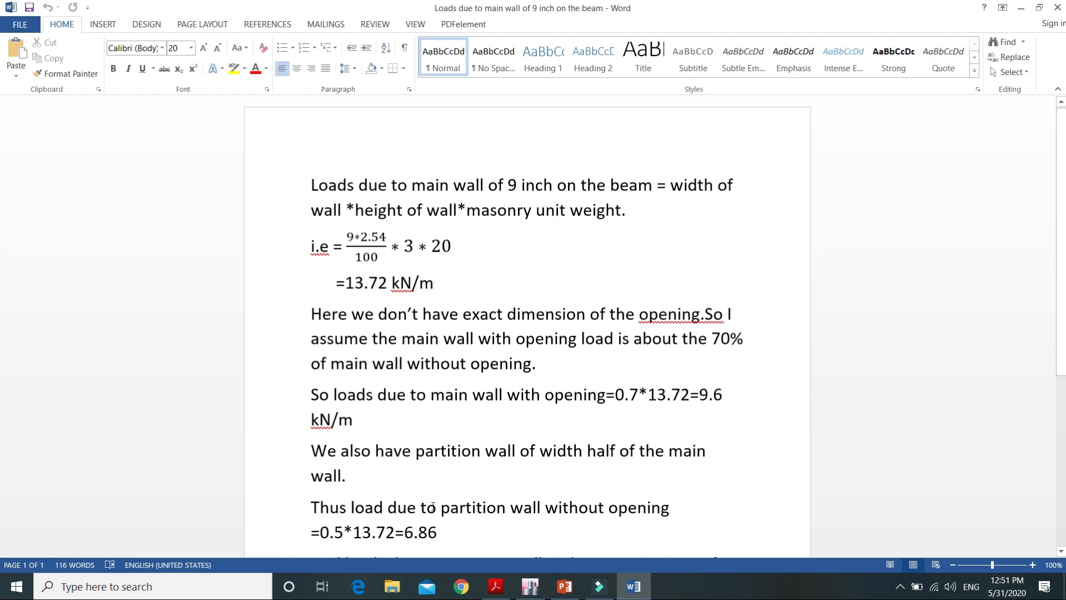
click(496, 587)
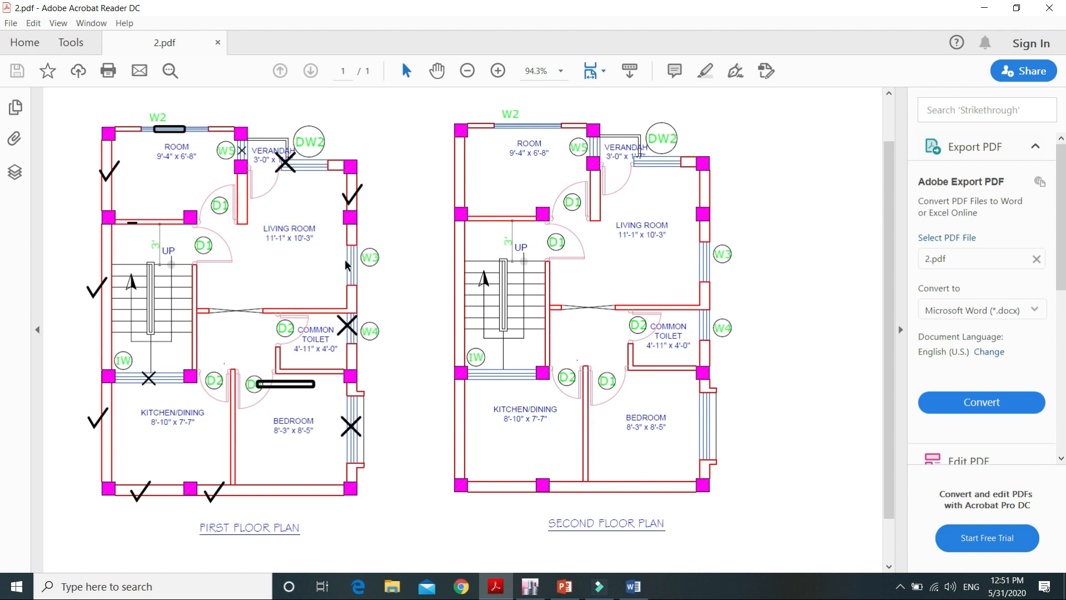
click(634, 586)
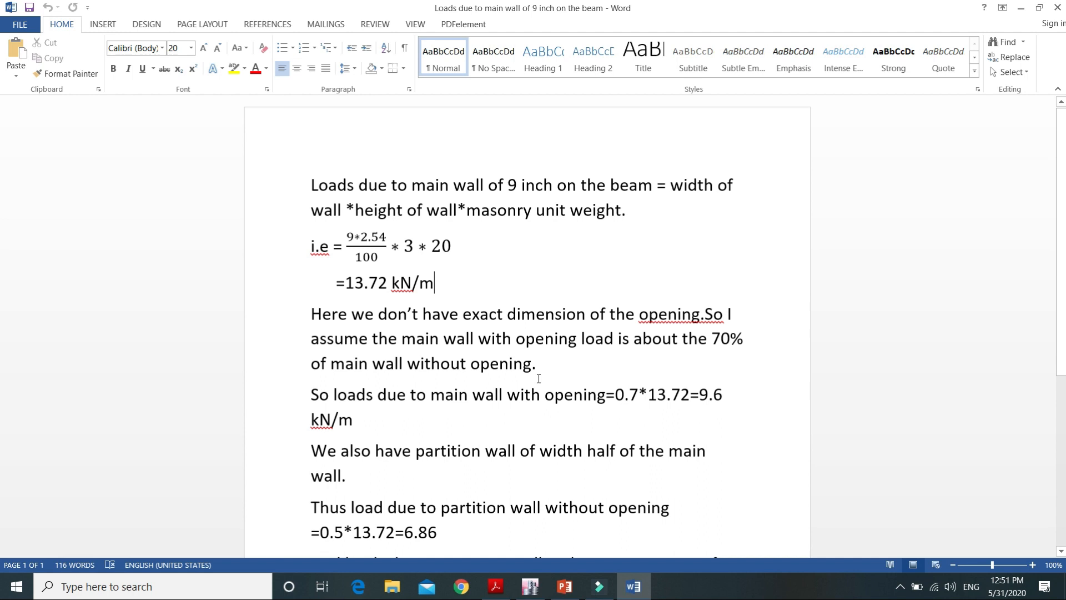
scroll(539, 379, down, 1)
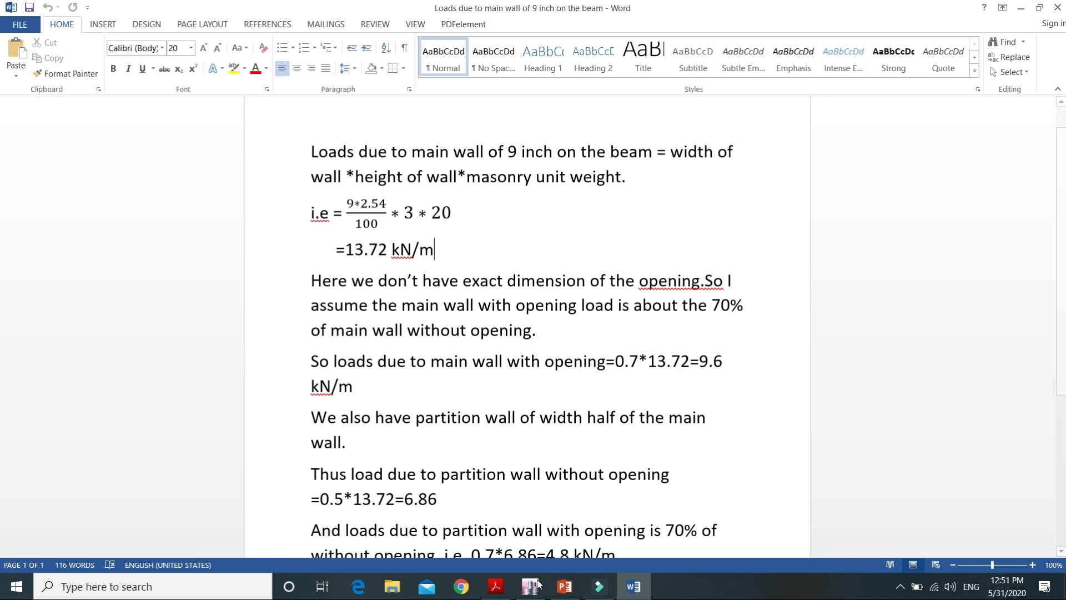
click(491, 591)
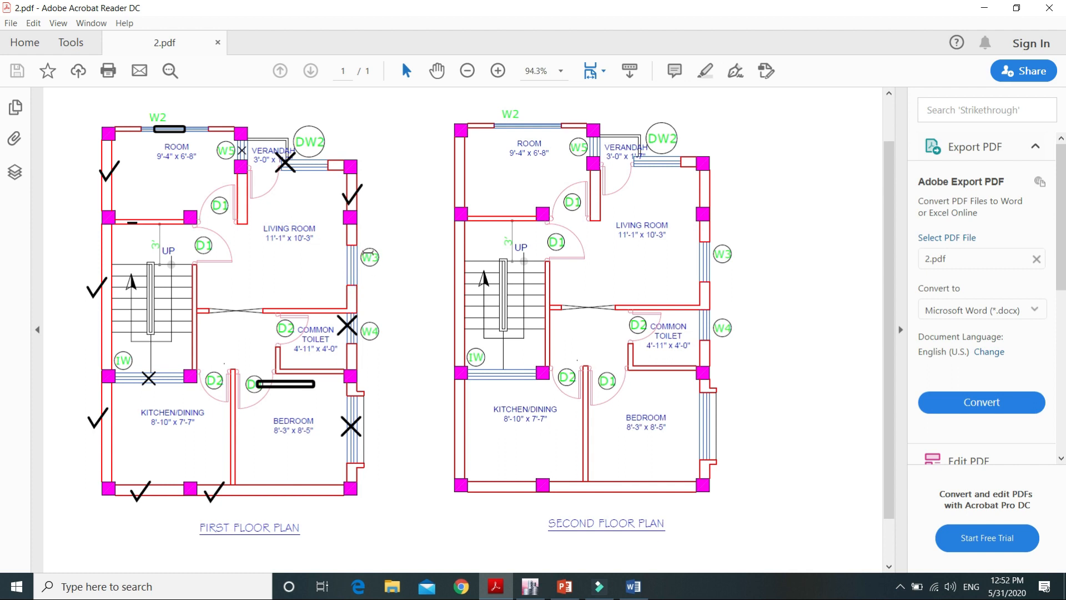
key(alt+Tab)
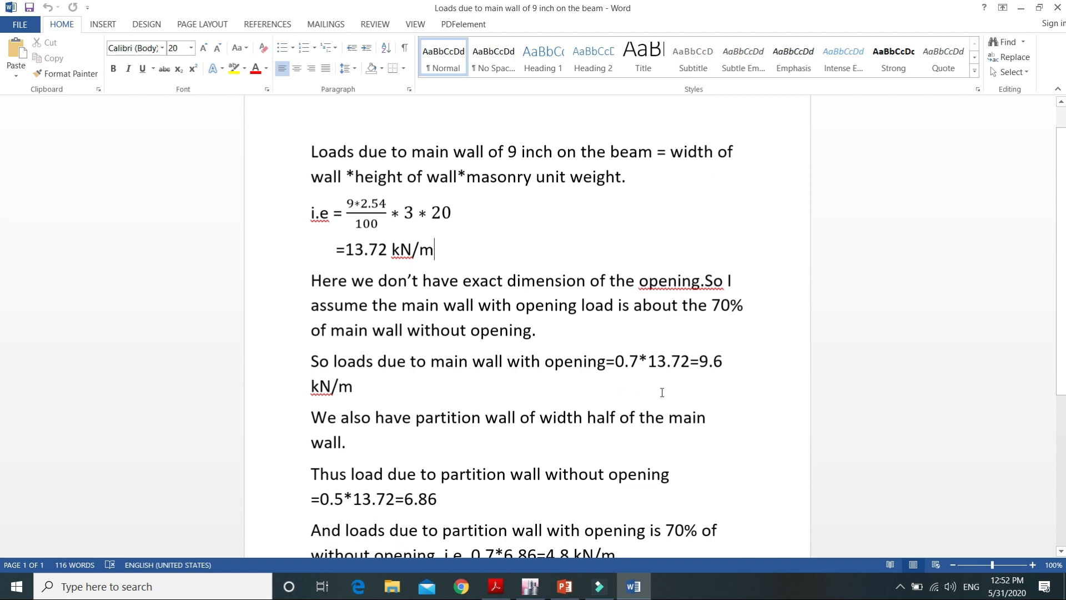
scroll(441, 433, down, 2)
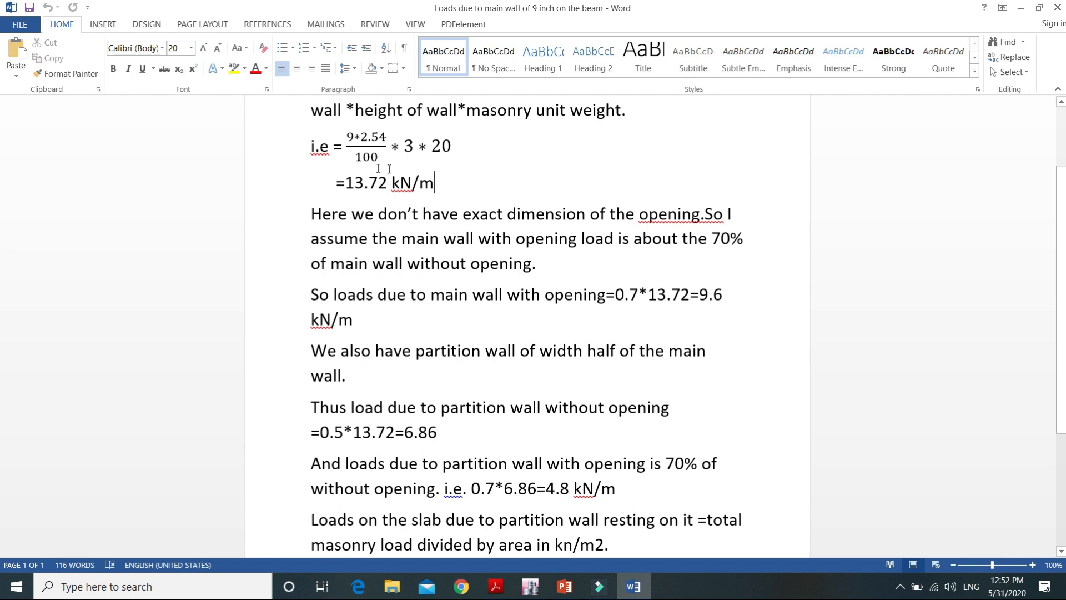
scroll(379, 167, up, 1)
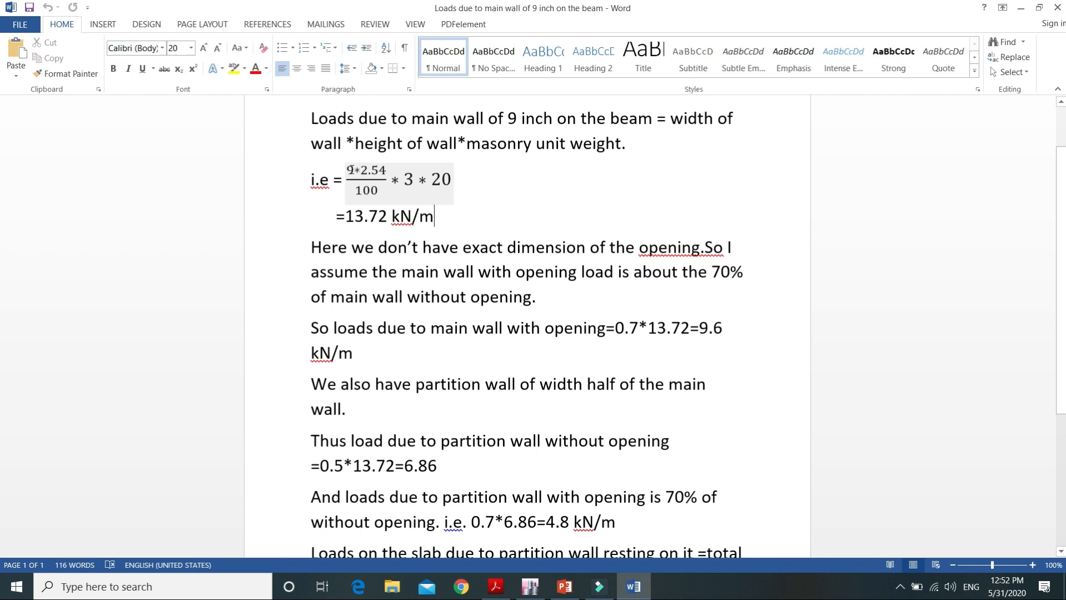
scroll(362, 225, down, 1)
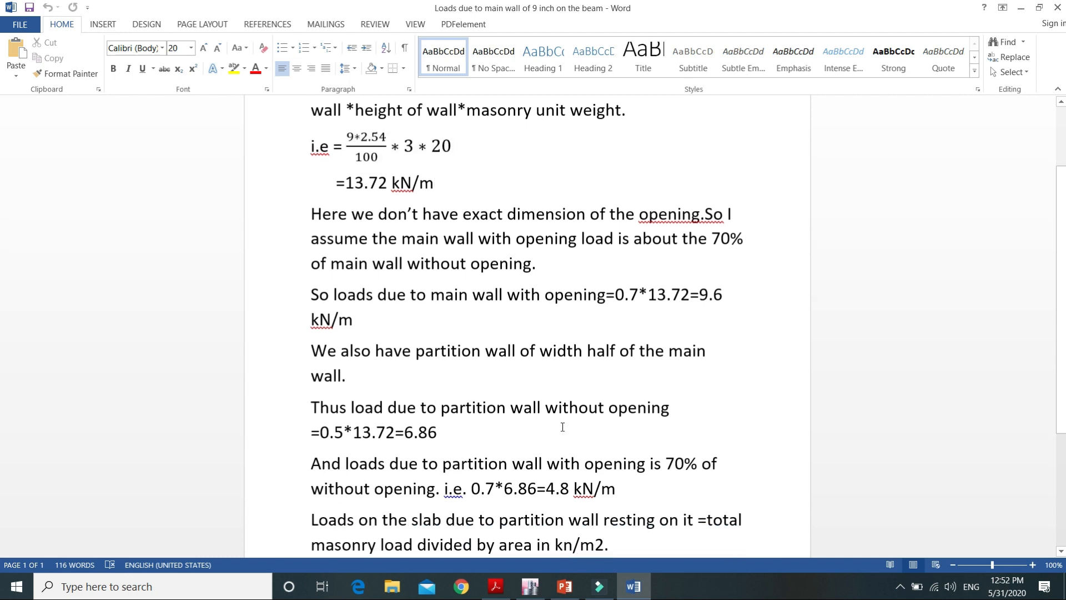
scroll(362, 404, down, 2)
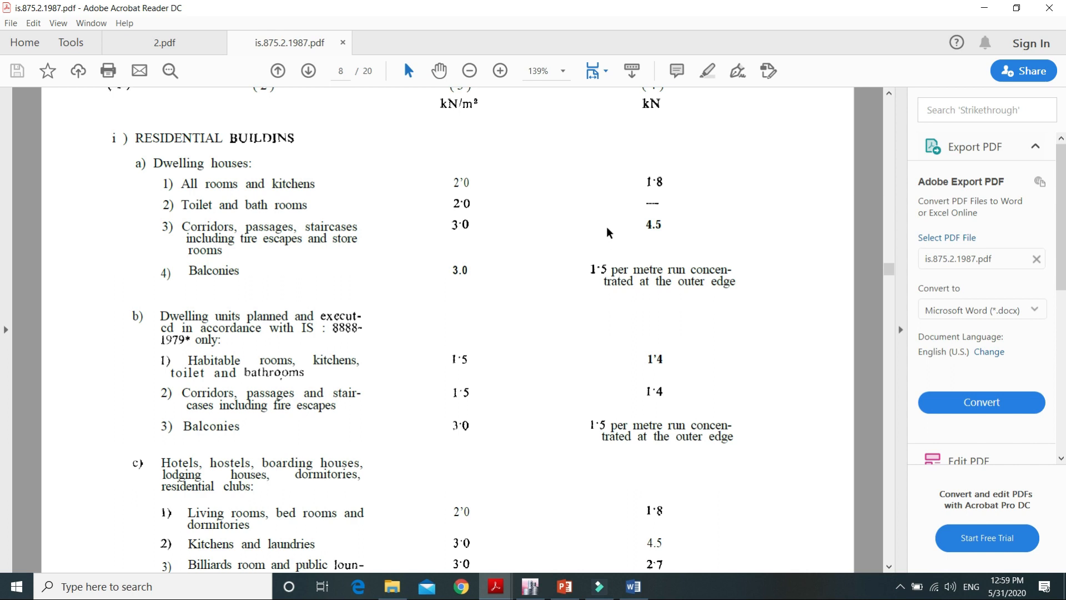
Step: Read the imposed floor loads for residential dwelling houses in is.875.2.1987.pdf in Acrobat Reader
scroll(599, 227, up, 1)
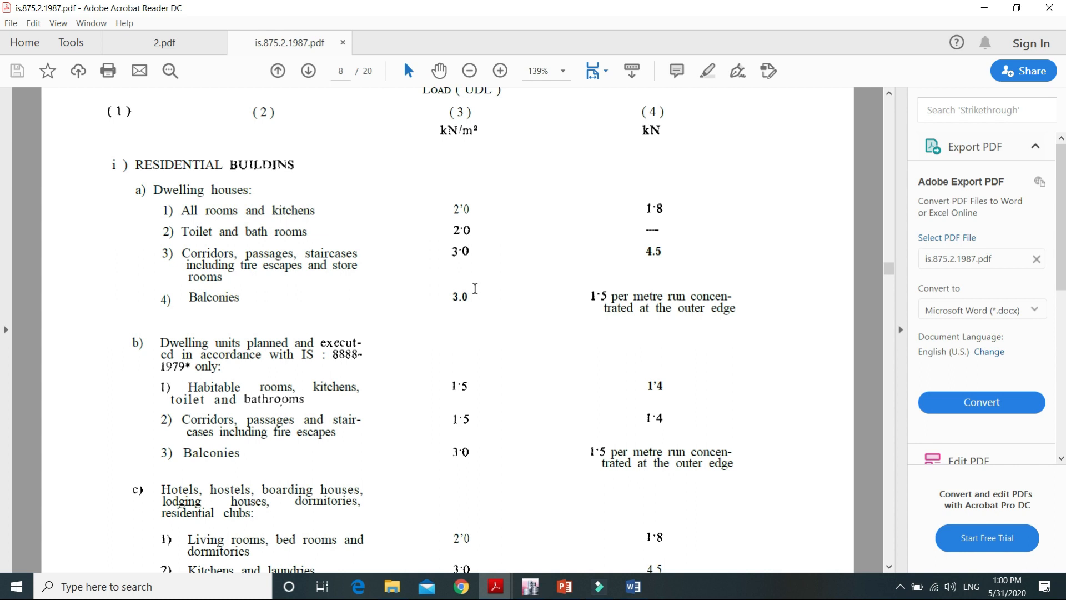
scroll(476, 288, down, 1)
scroll(475, 288, up, 1)
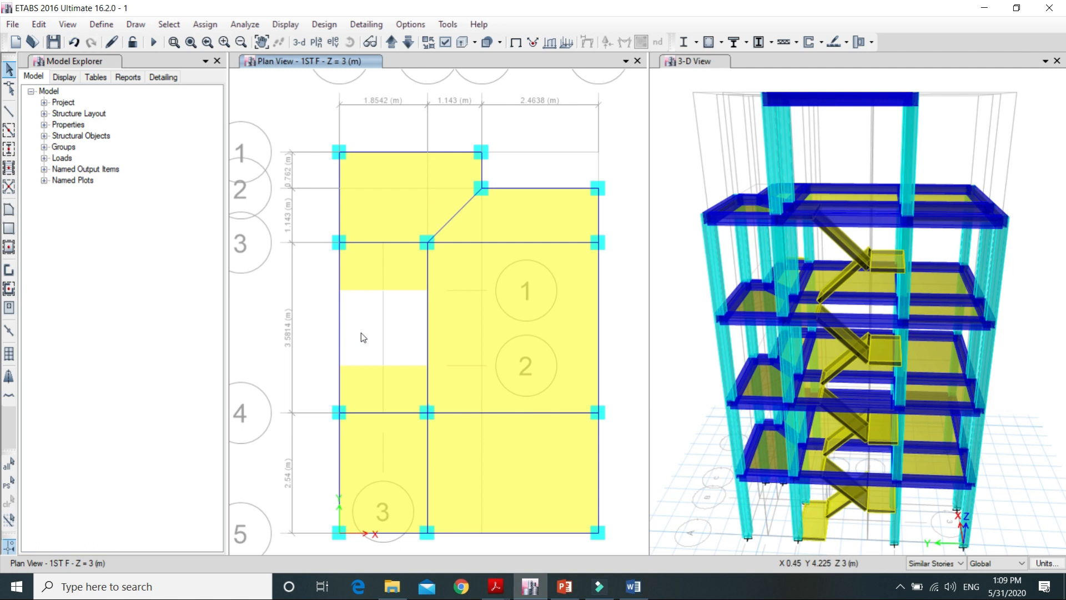
Step: In ETABS, select the outer edge beam between grid lines 1 and 3, and set the story scope to All Stories
click(339, 211)
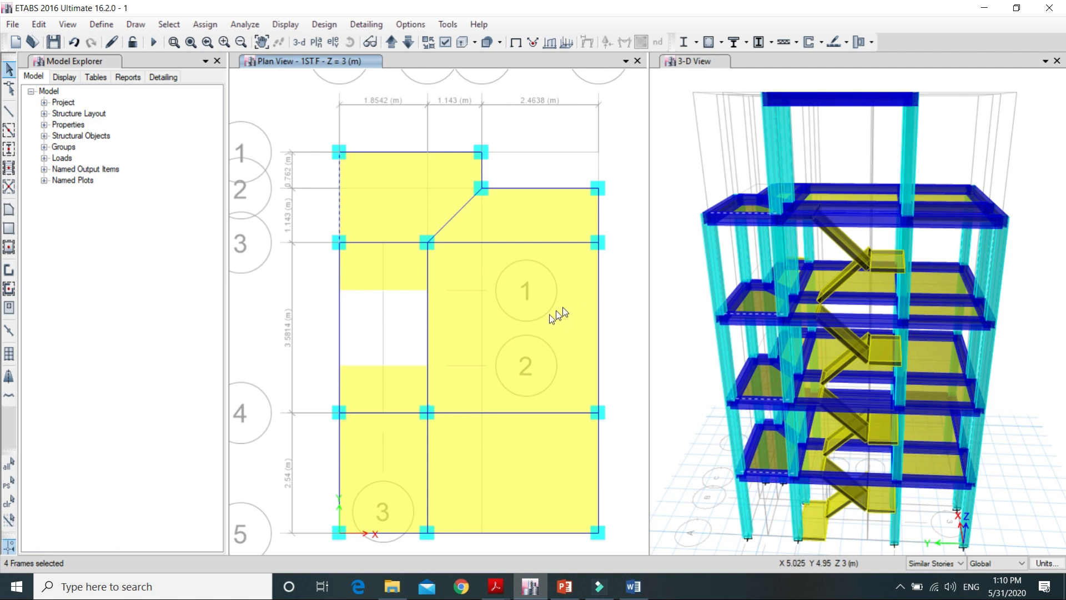
click(958, 565)
click(934, 590)
key(alt)
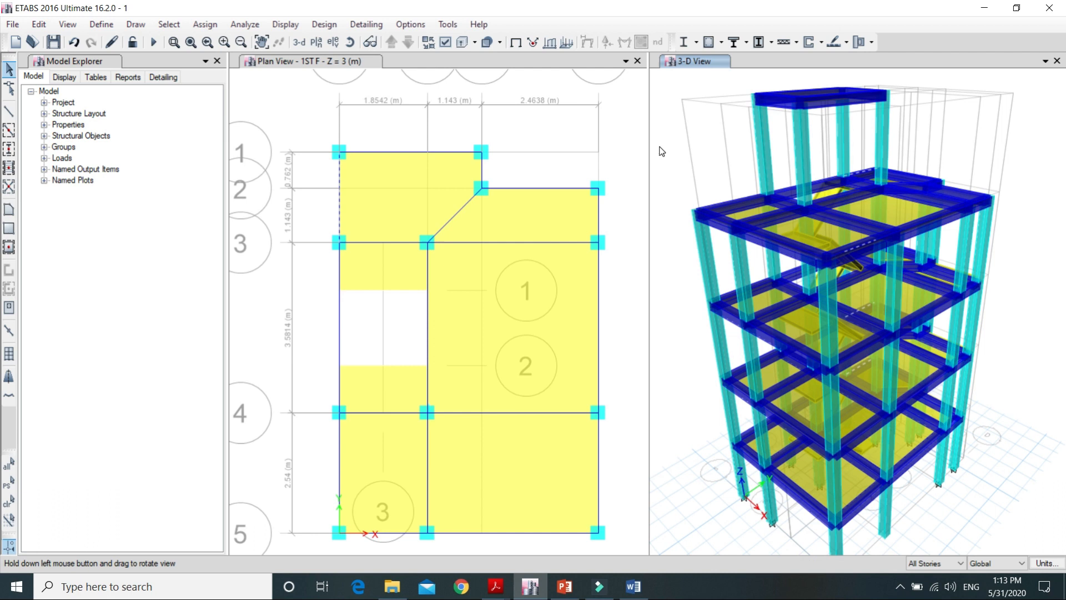
drag(662, 151, 666, 147)
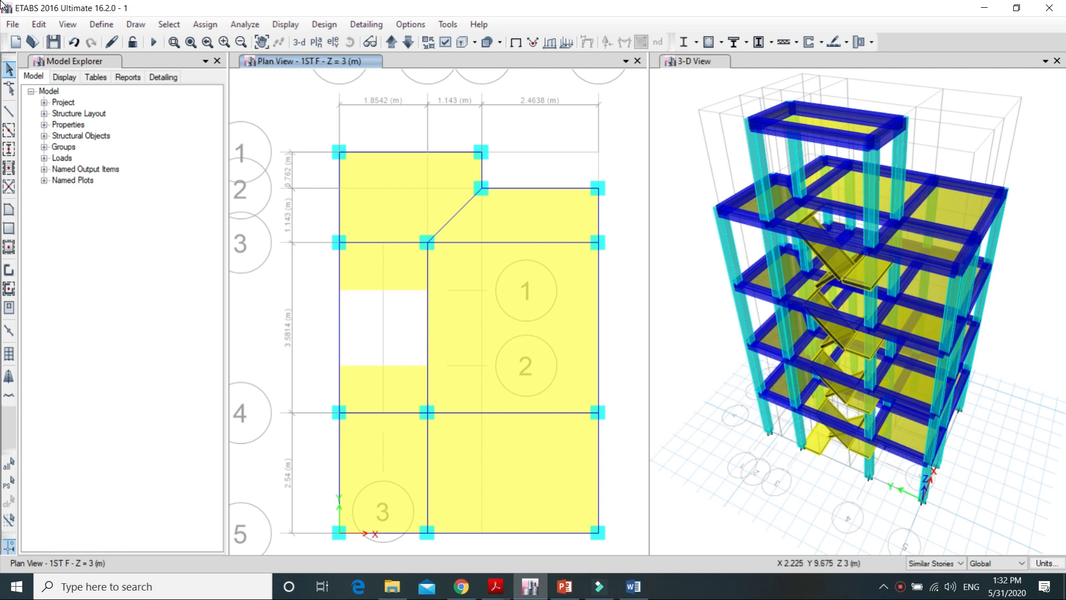
Step: Open the story data from the story and grid system settings and make 1ST F a master story
click(45, 24)
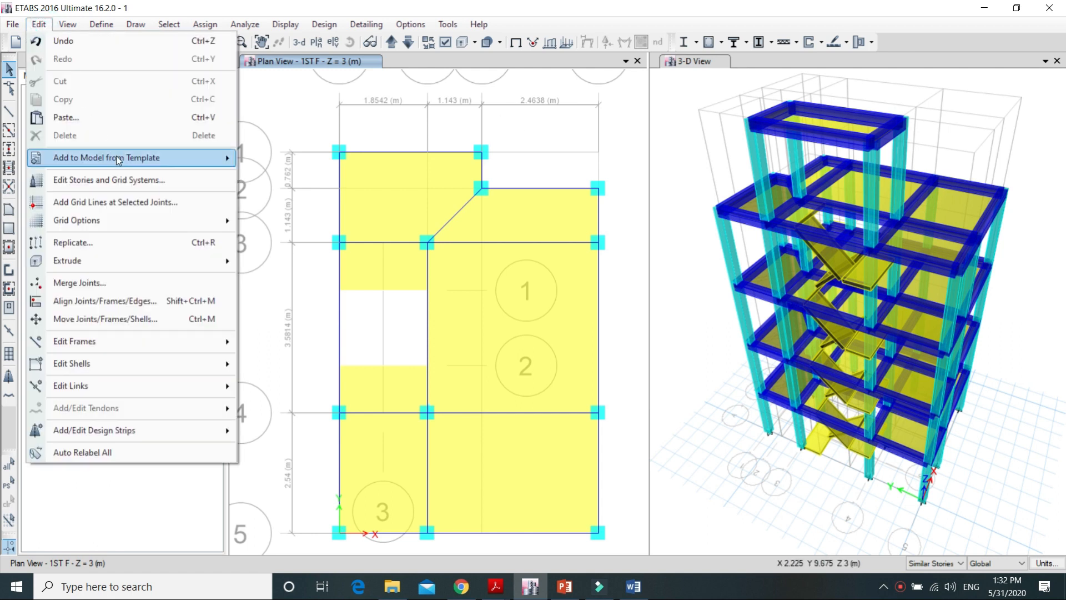
click(125, 185)
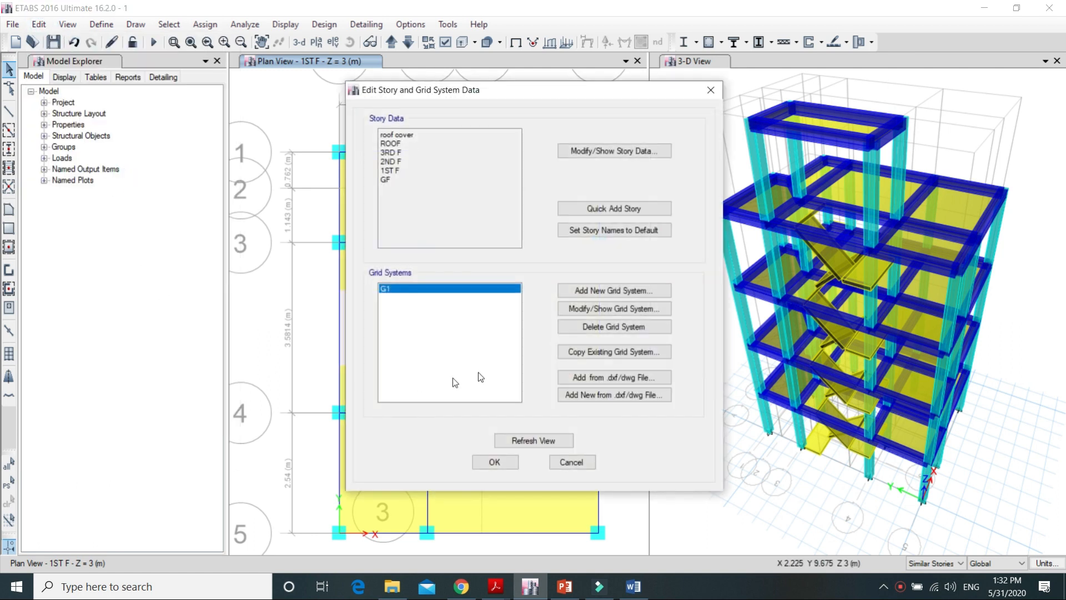
click(605, 151)
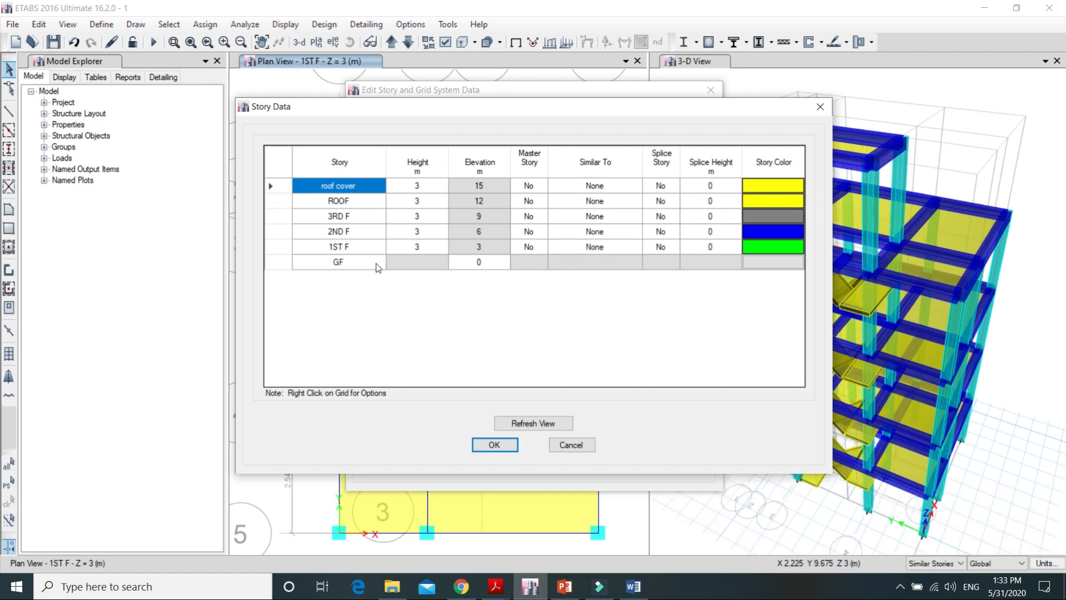
click(520, 249)
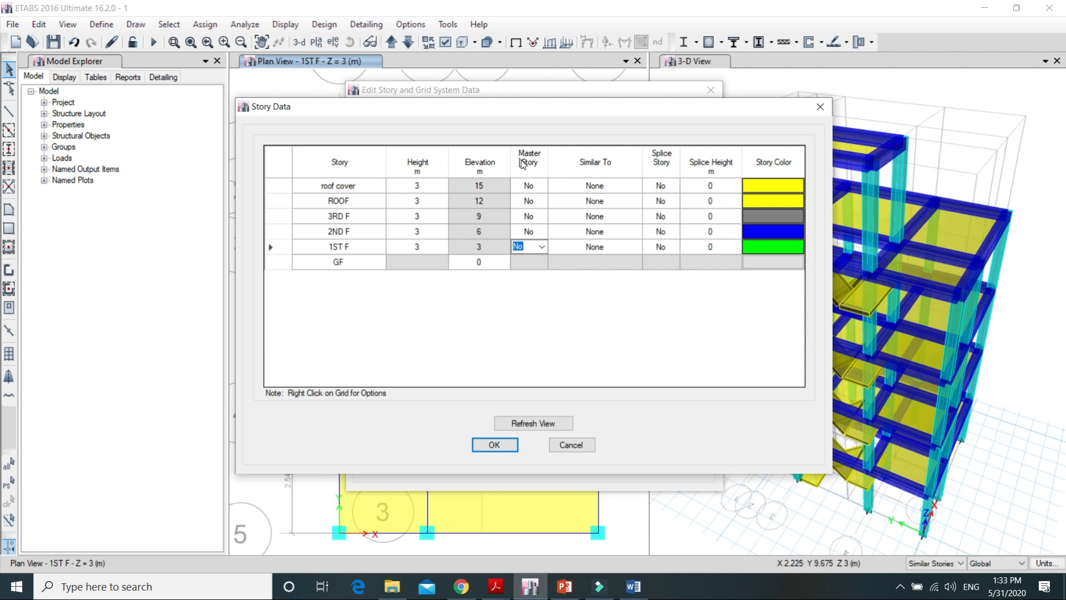
click(542, 249)
click(530, 257)
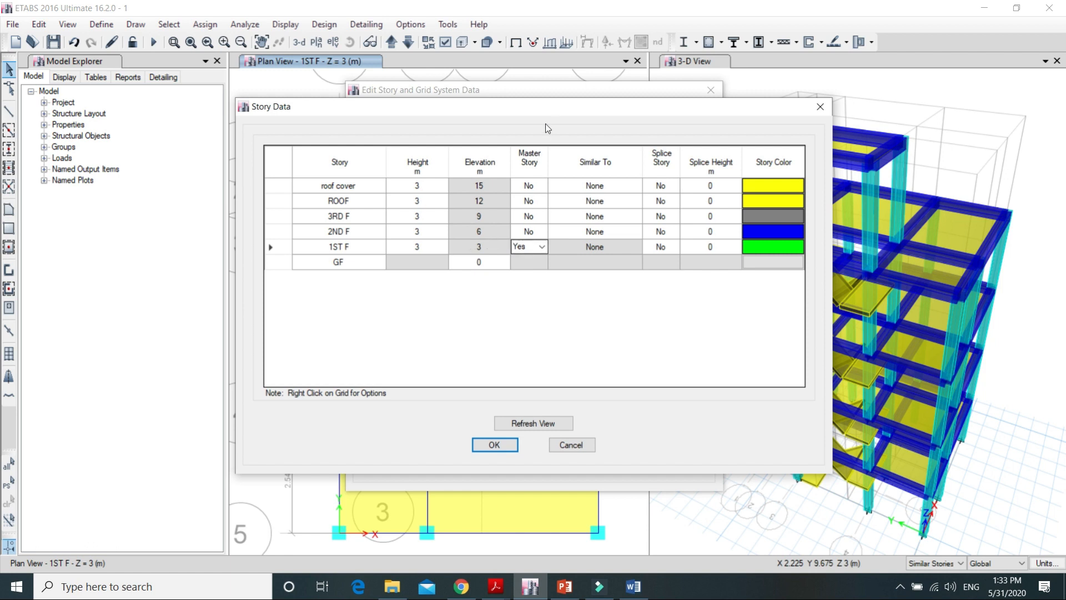
Step: Make stories 2ND F and 3RD F similar to 1ST F and accept the story and grid system changes
drag(545, 109, 429, 112)
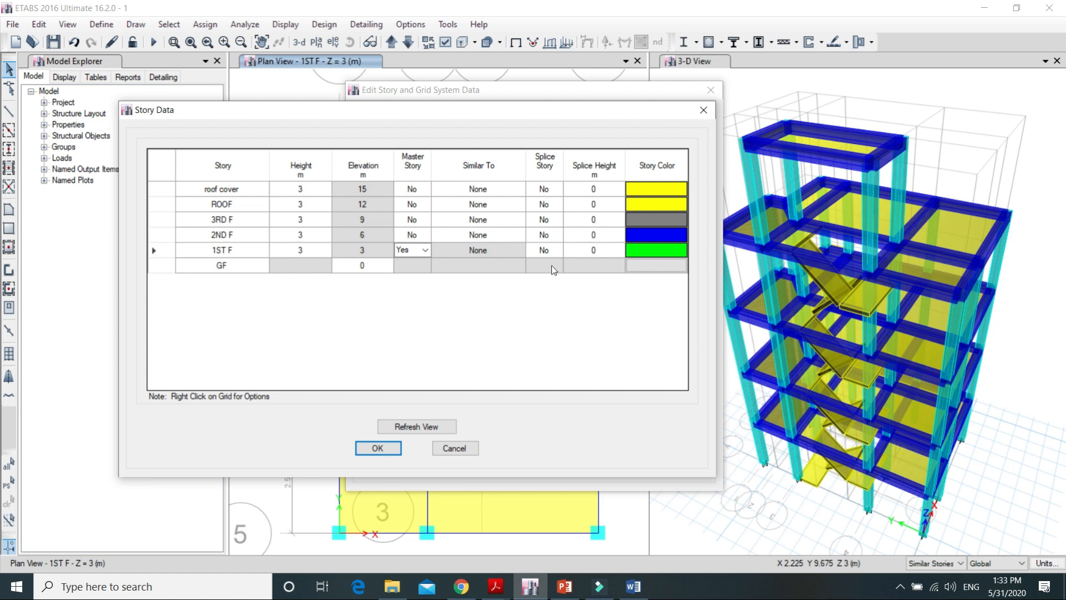
click(491, 233)
click(522, 236)
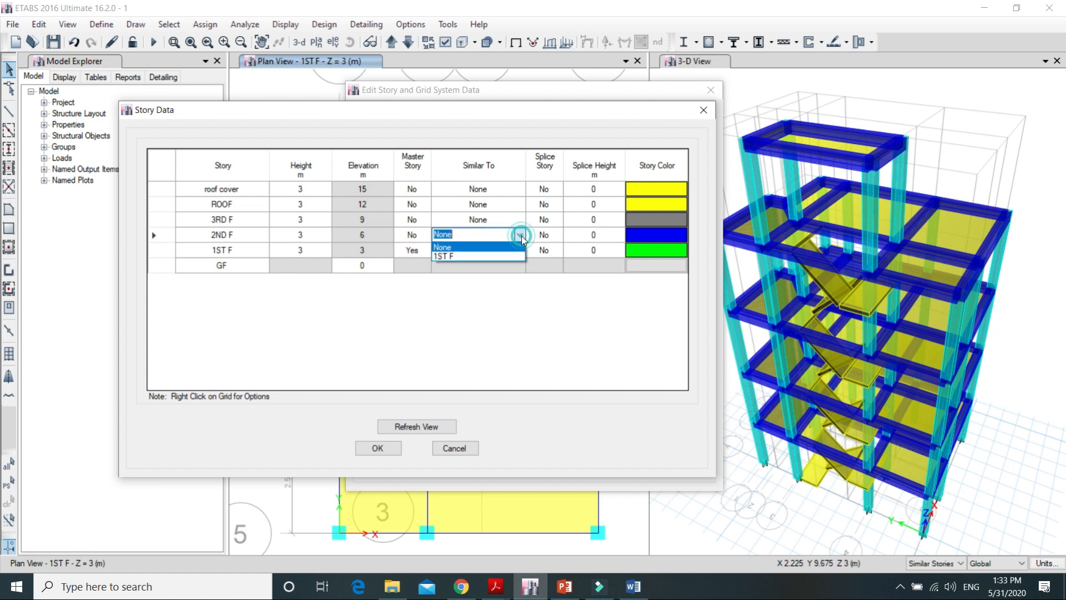
click(488, 255)
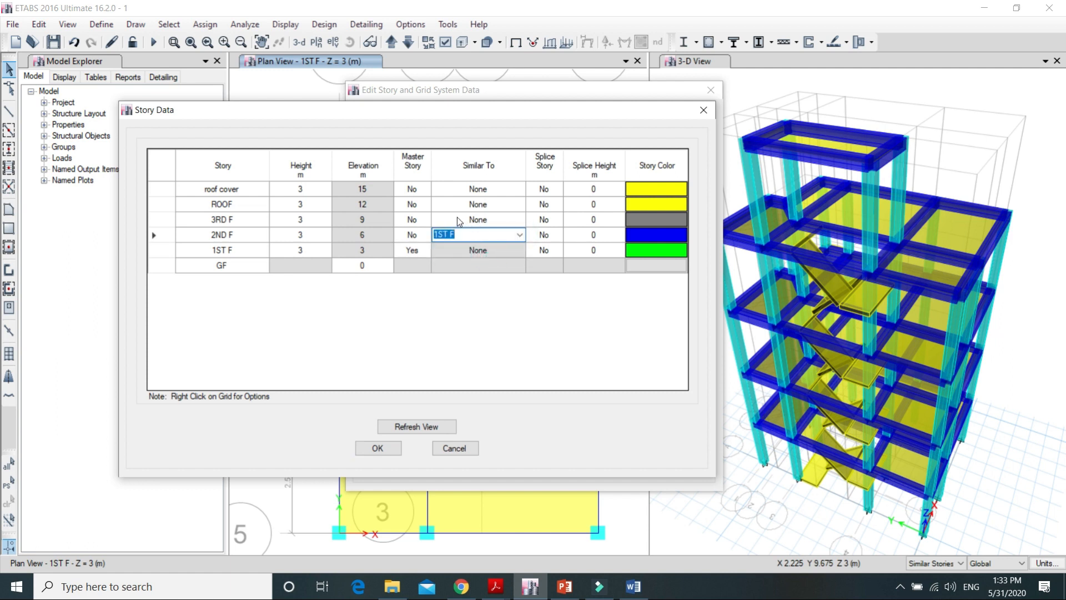
click(471, 222)
click(519, 220)
click(462, 240)
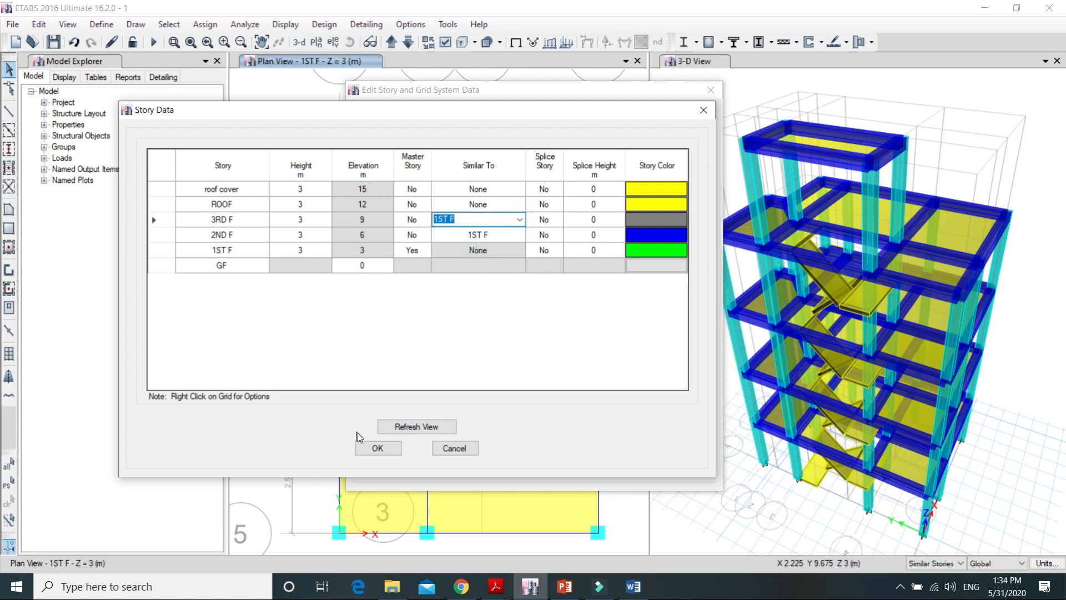
click(376, 448)
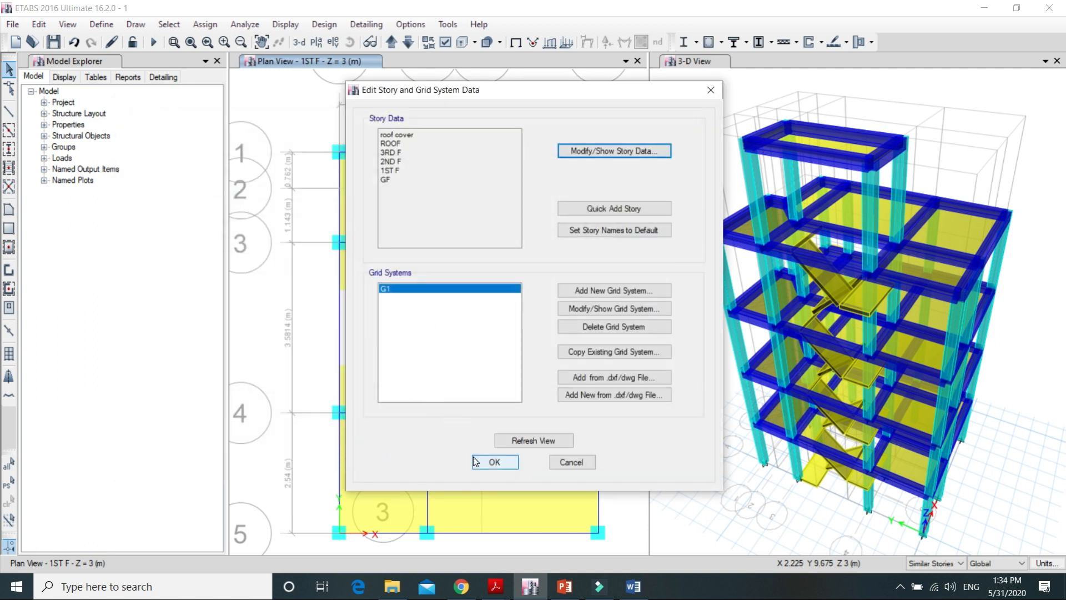
click(479, 463)
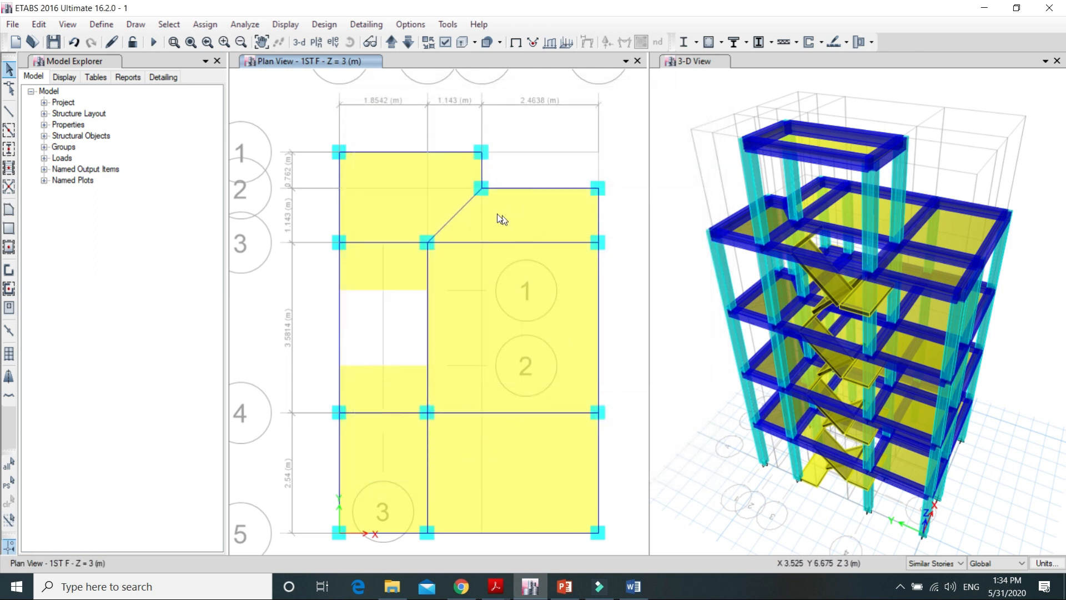
Step: Compare selecting the outer edge beam between grid lines 1 and 3 under Similar Stories and All Stories
click(340, 201)
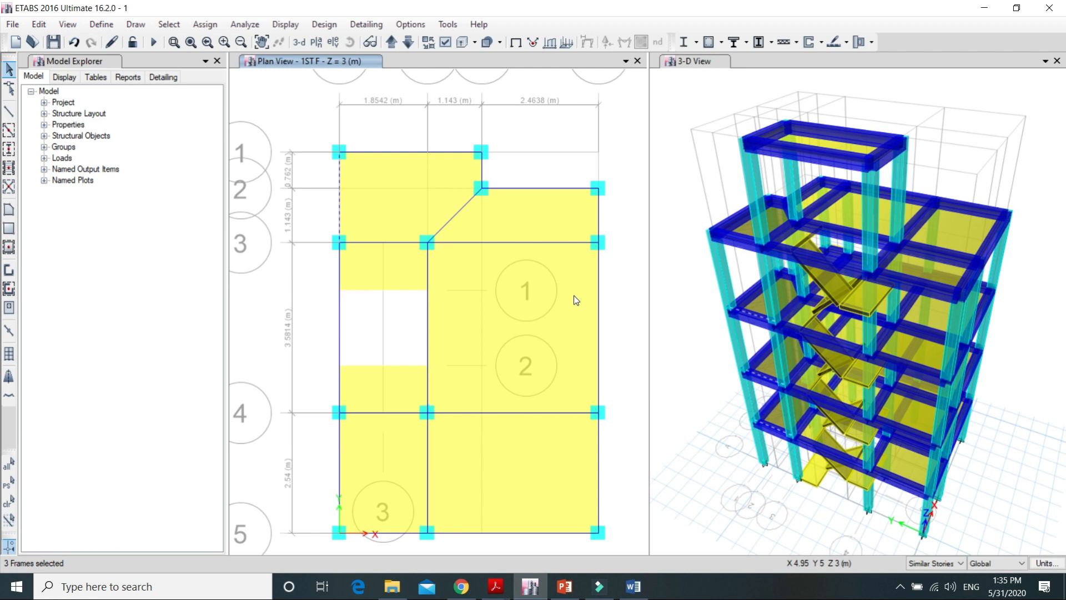
click(338, 193)
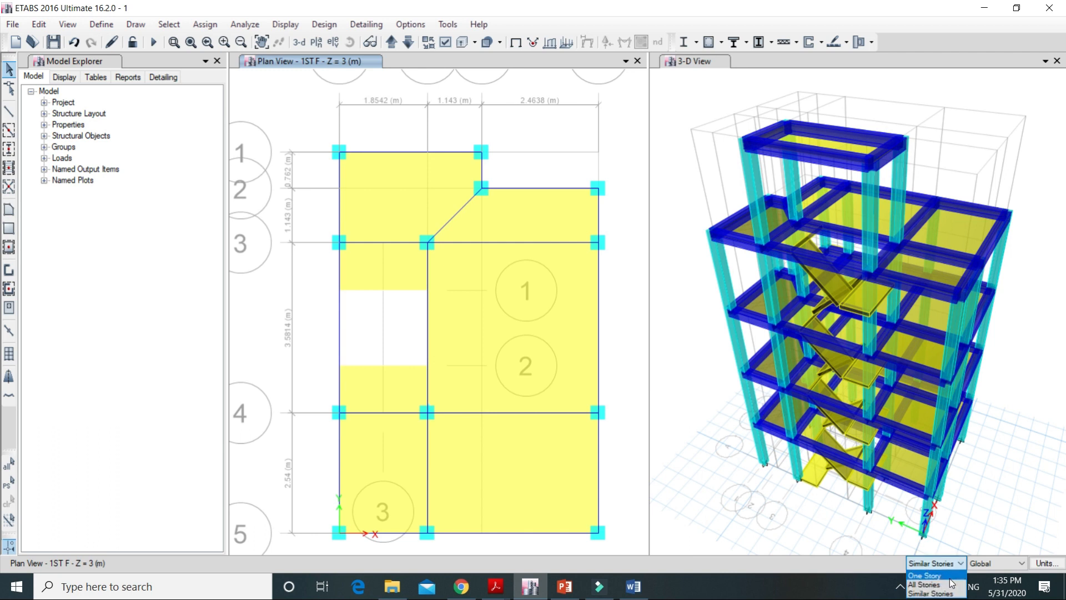
click(924, 584)
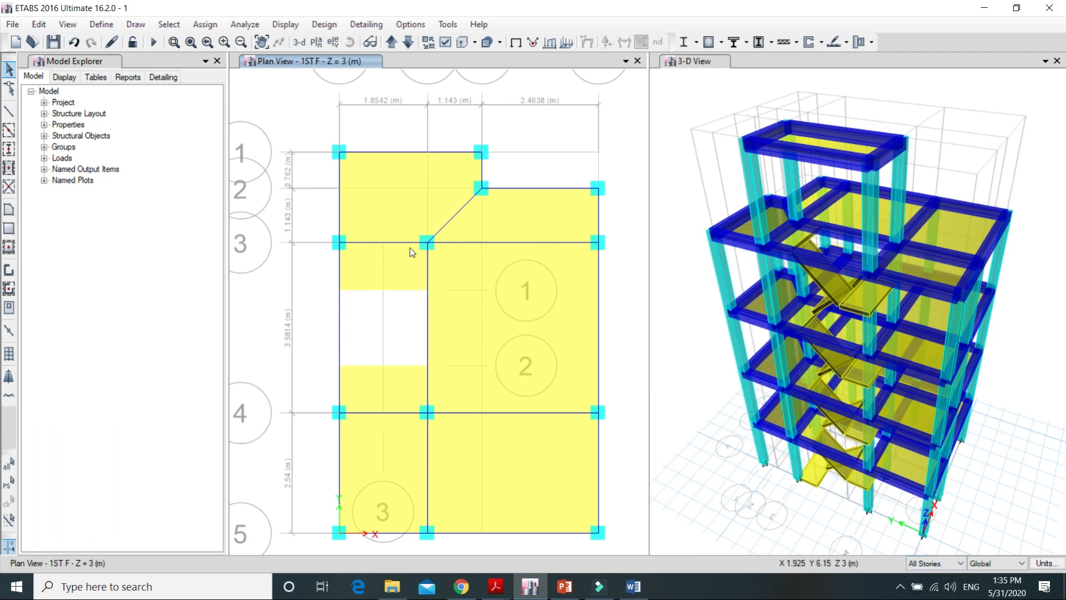
click(339, 195)
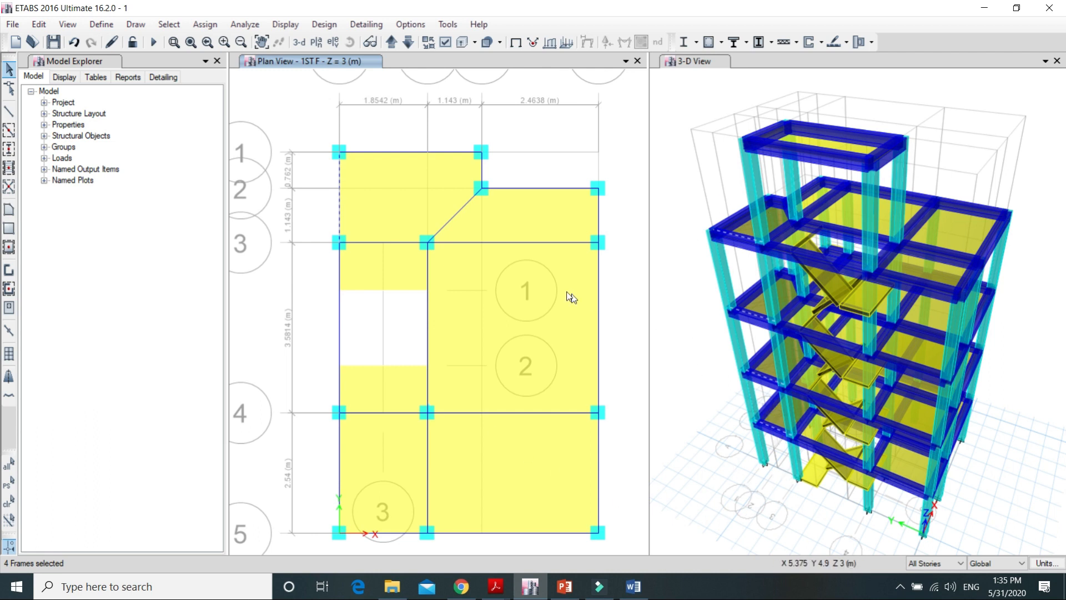
click(340, 199)
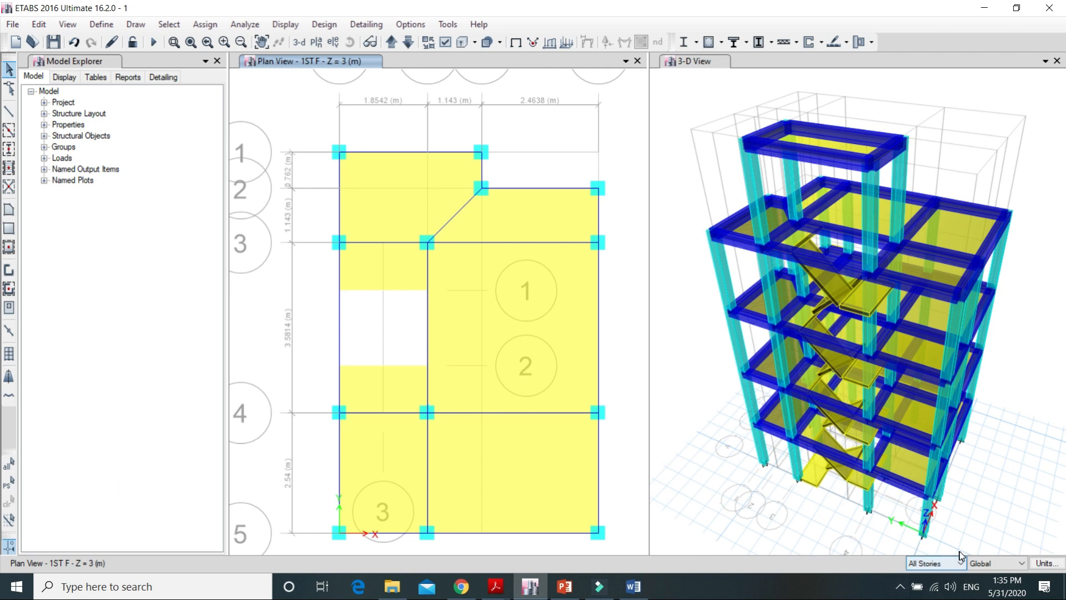
Step: Set the story scope back to Similar Stories and try selecting the outer edge beam between grid lines 1 and 3
click(947, 564)
click(923, 593)
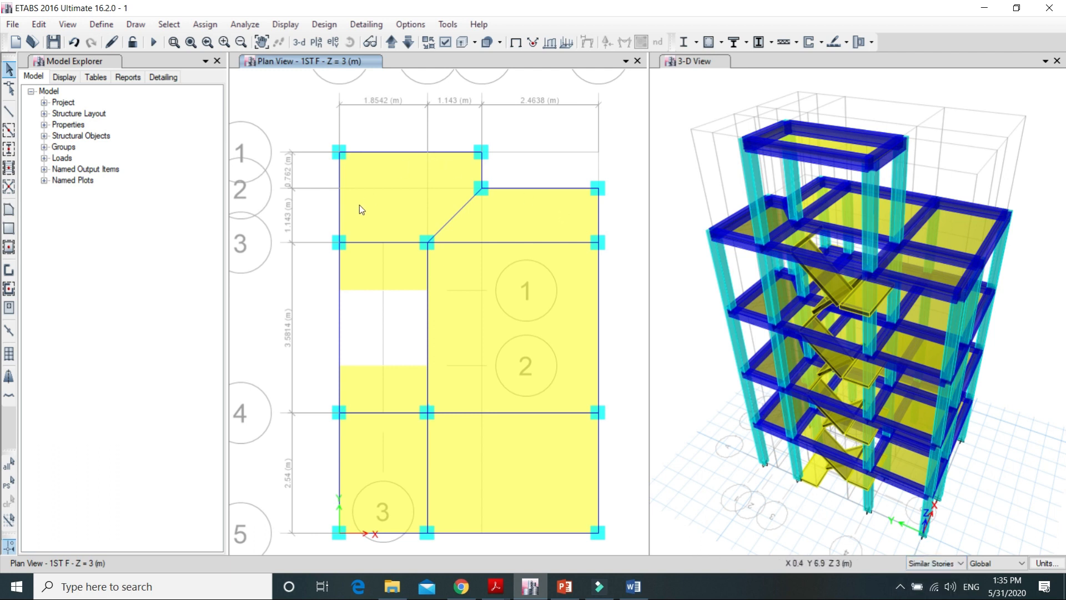
click(339, 194)
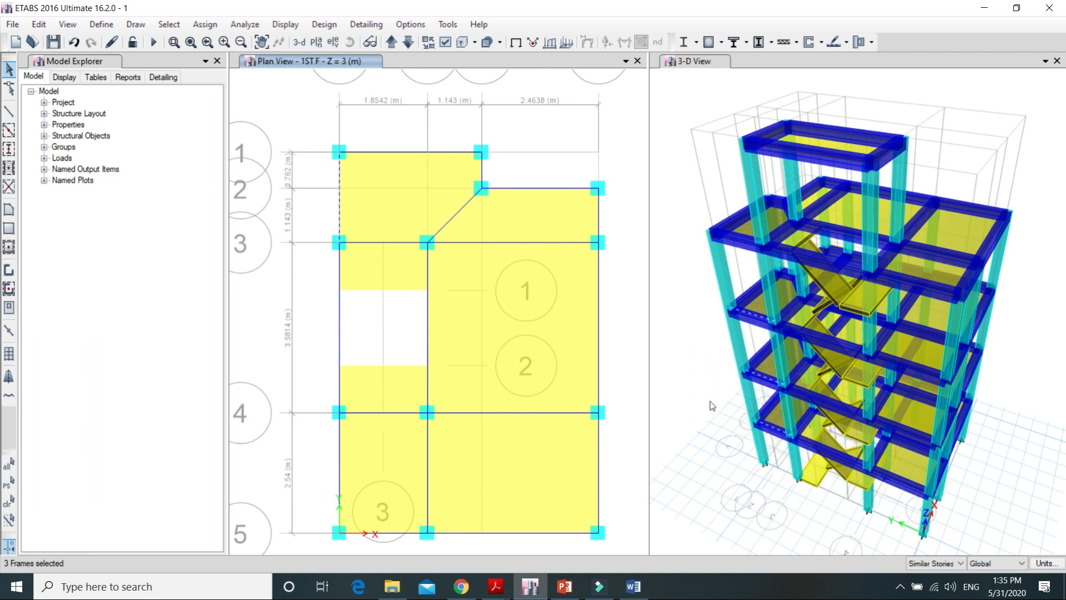
key(alt)
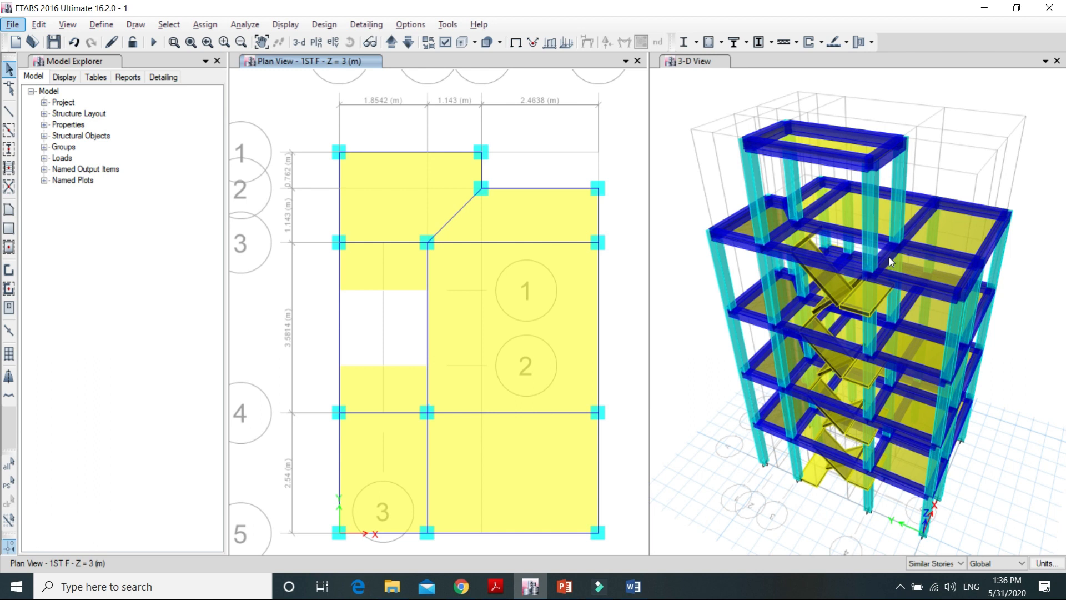
Step: Review the master story and similar-to settings of all stories in the story data and accept the story and grid system dialogs
click(40, 26)
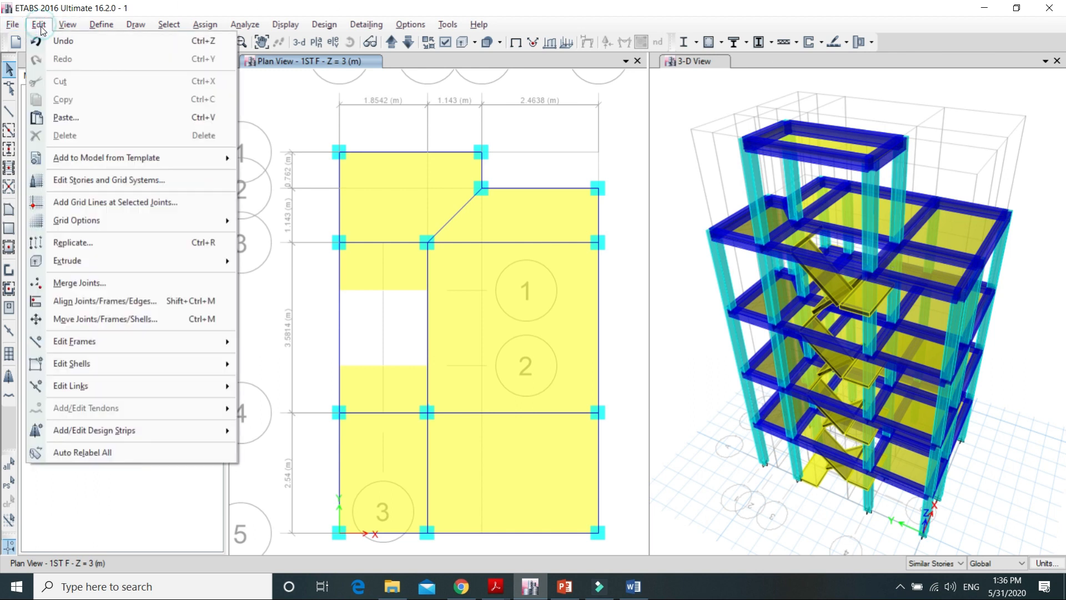
click(133, 180)
click(622, 156)
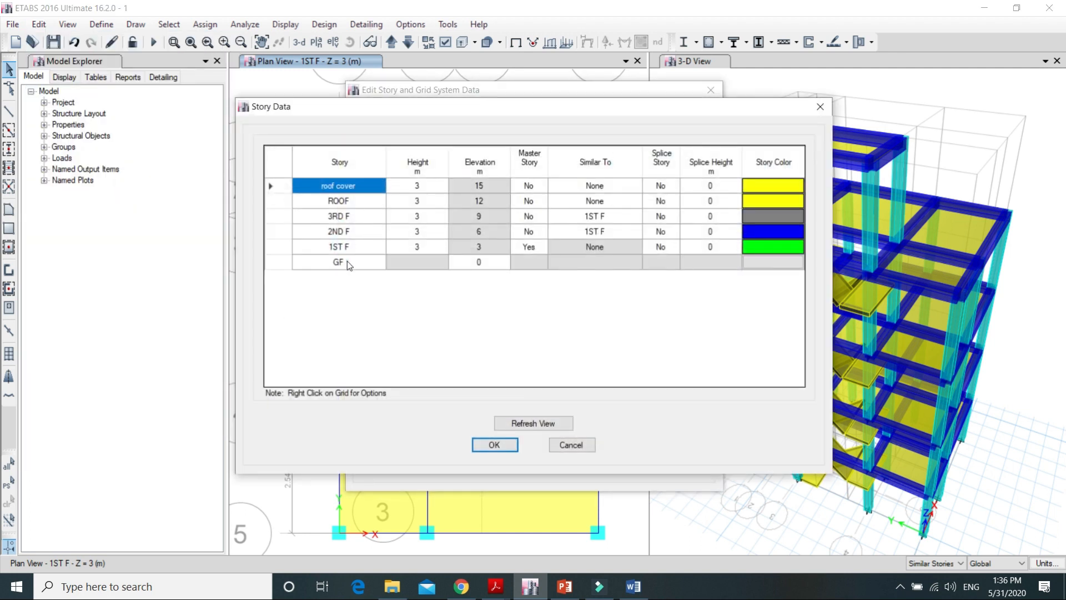
double_click(347, 261)
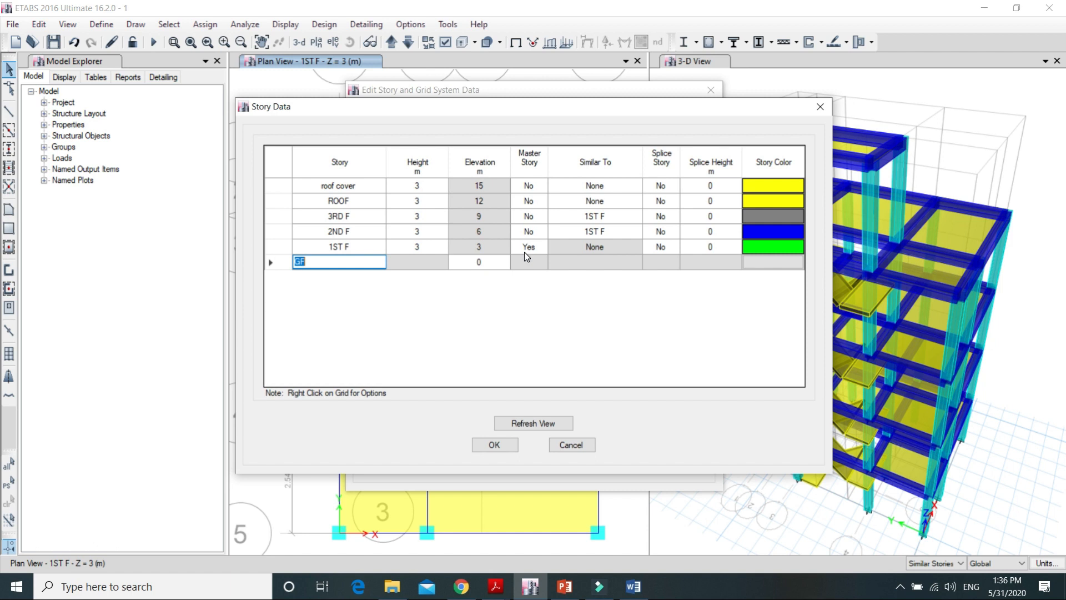
click(498, 445)
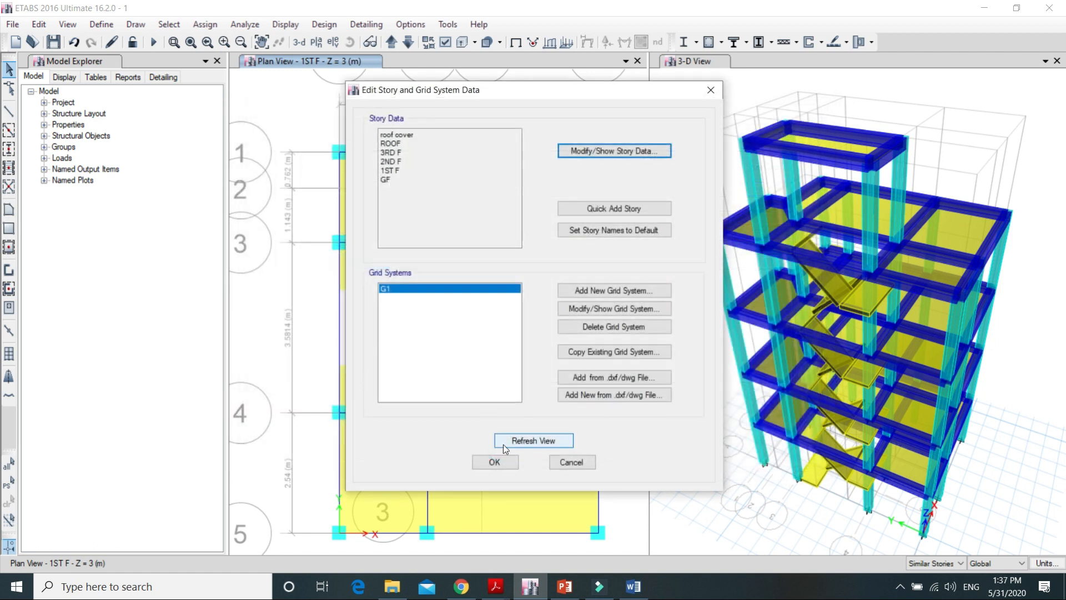
click(505, 460)
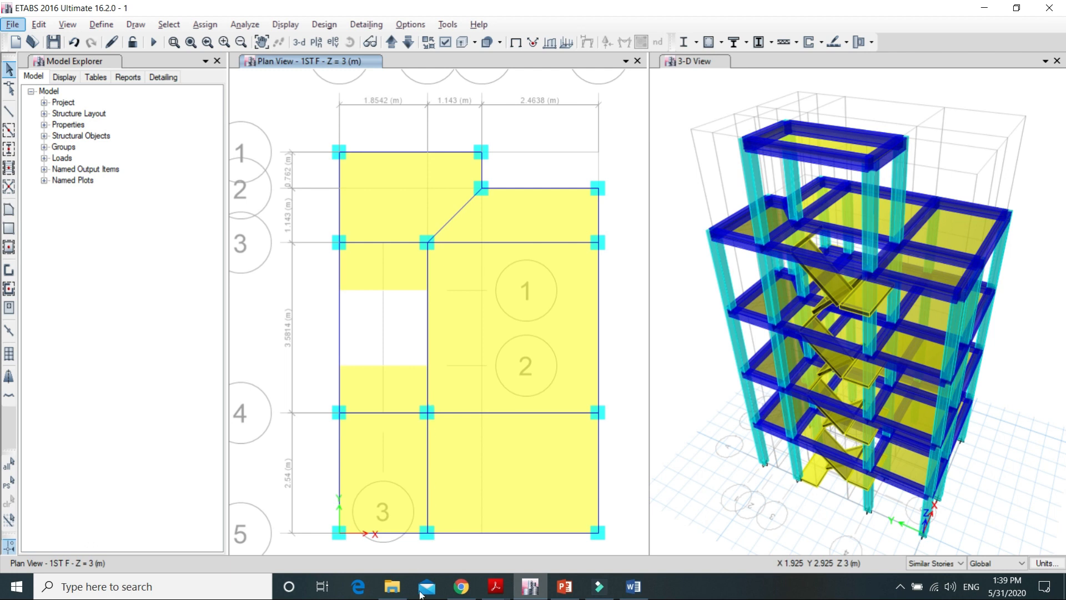
Step: Switch to 2.pdf in Adobe Acrobat Reader and examine the first floor plan for the ticked main walls without openings
click(495, 593)
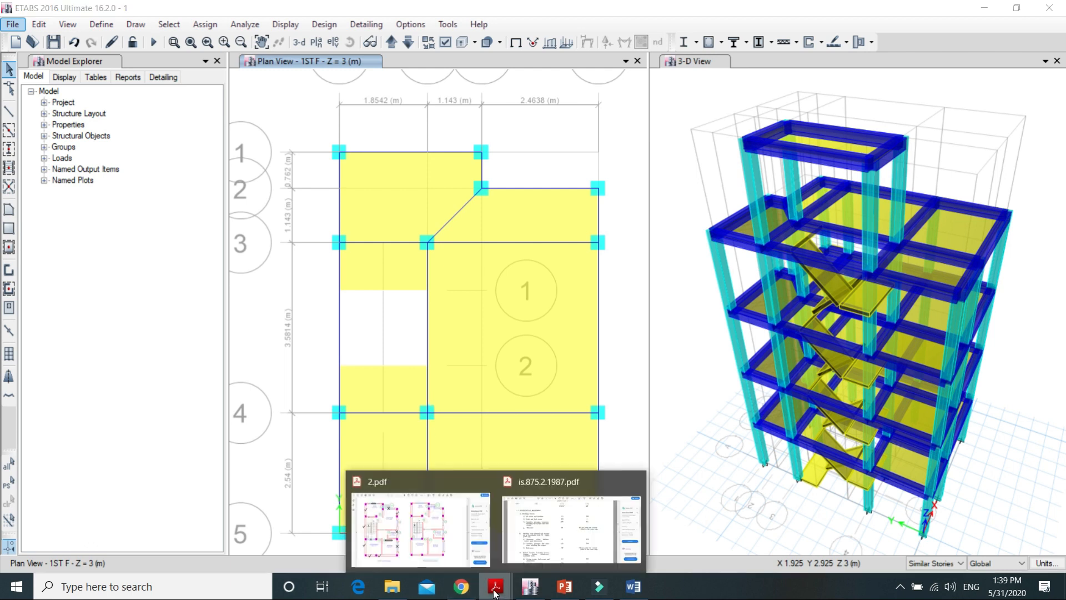
click(409, 521)
ctrl+scroll(258, 341, up, 5)
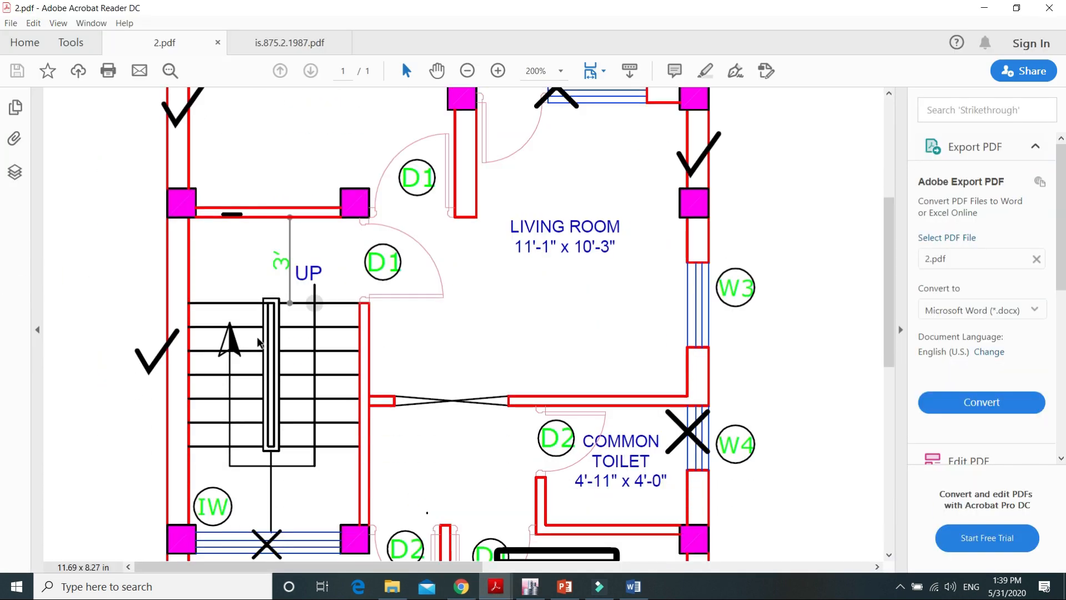
scroll(259, 341, up, 3)
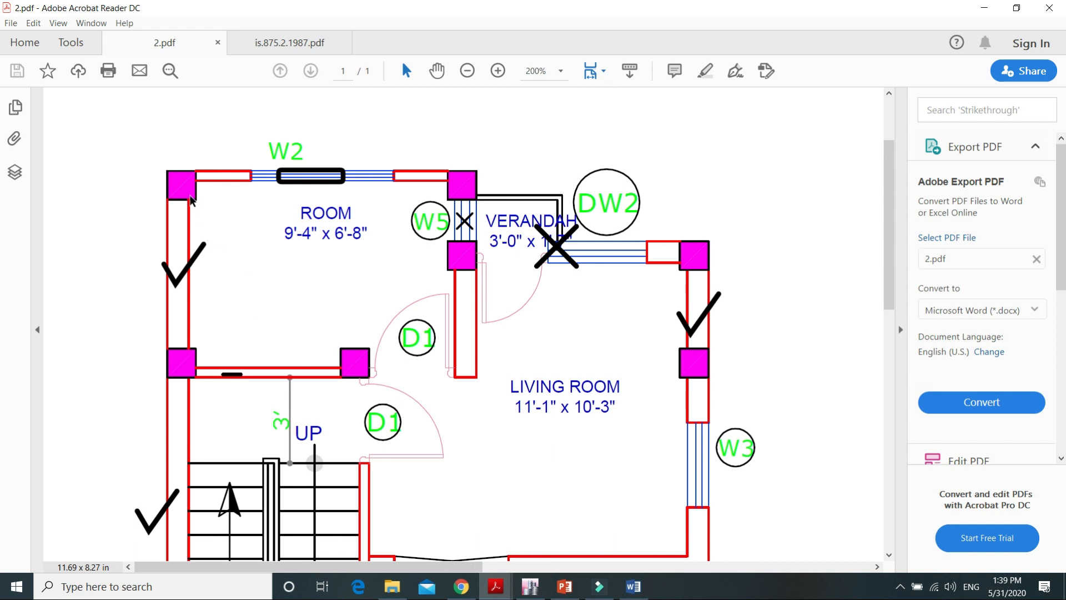
scroll(173, 329, down, 2)
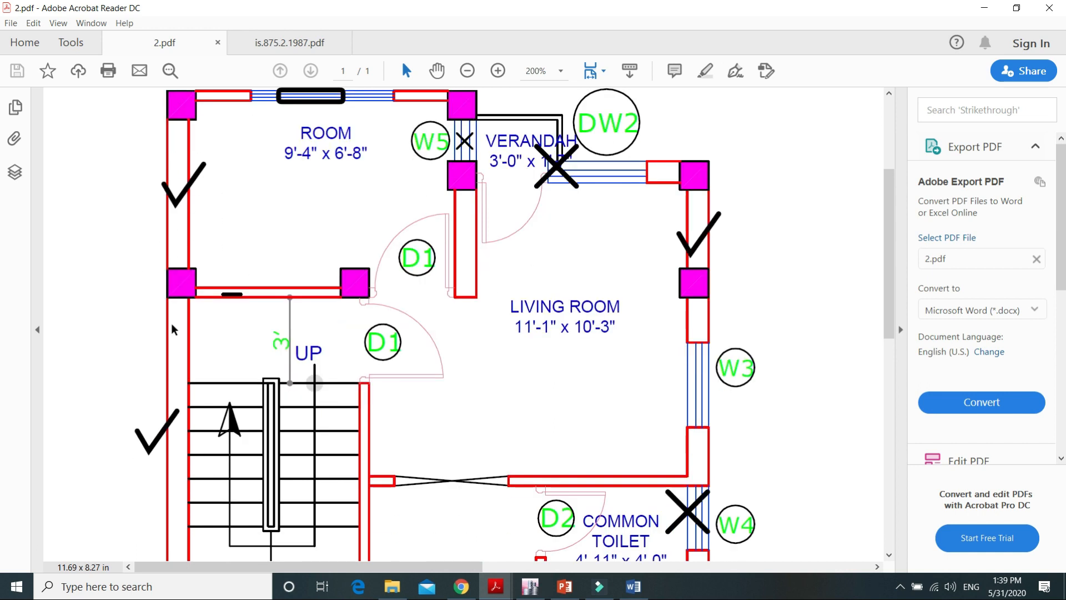
scroll(173, 329, down, 10)
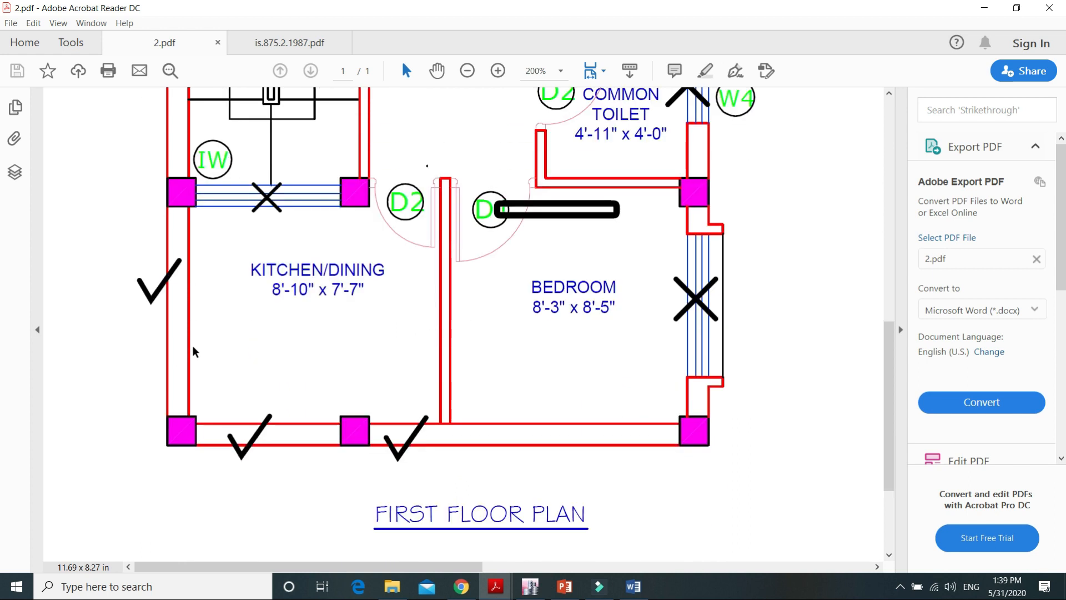
scroll(489, 367, up, 12)
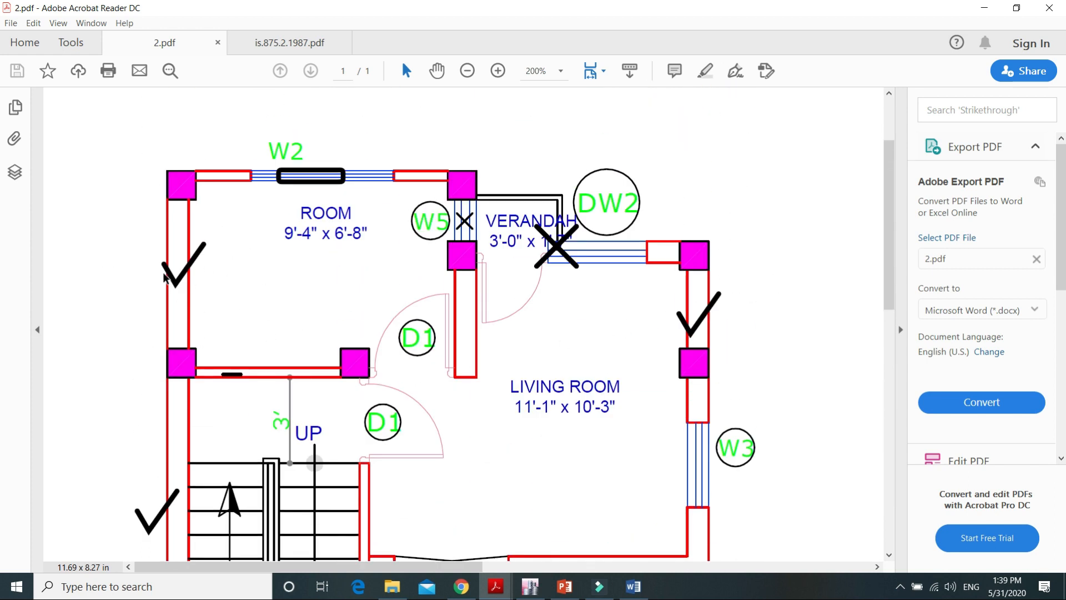
scroll(166, 250, down, 9)
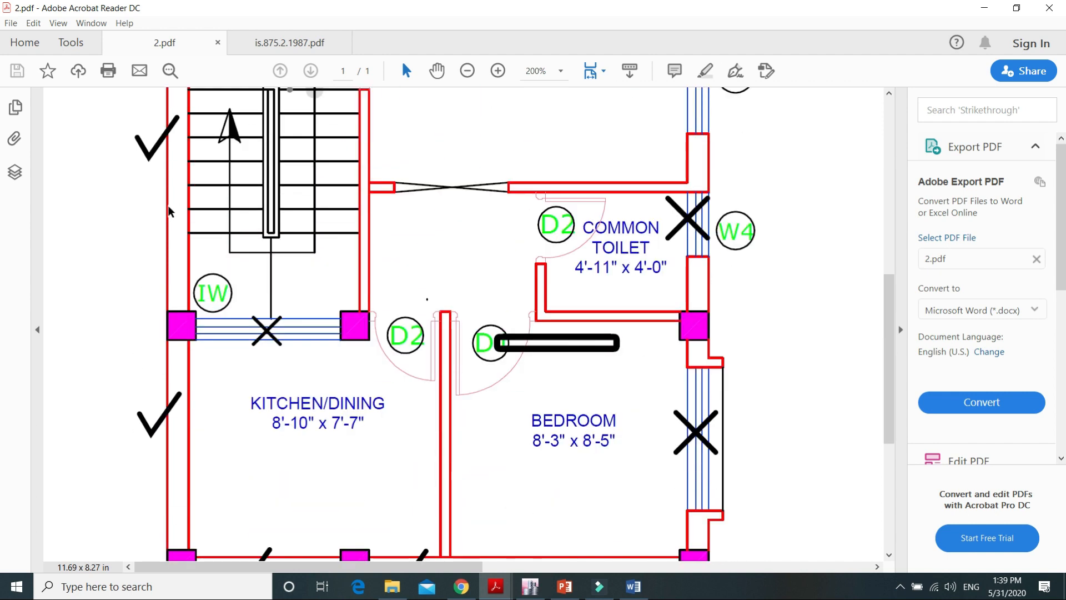
scroll(170, 211, down, 4)
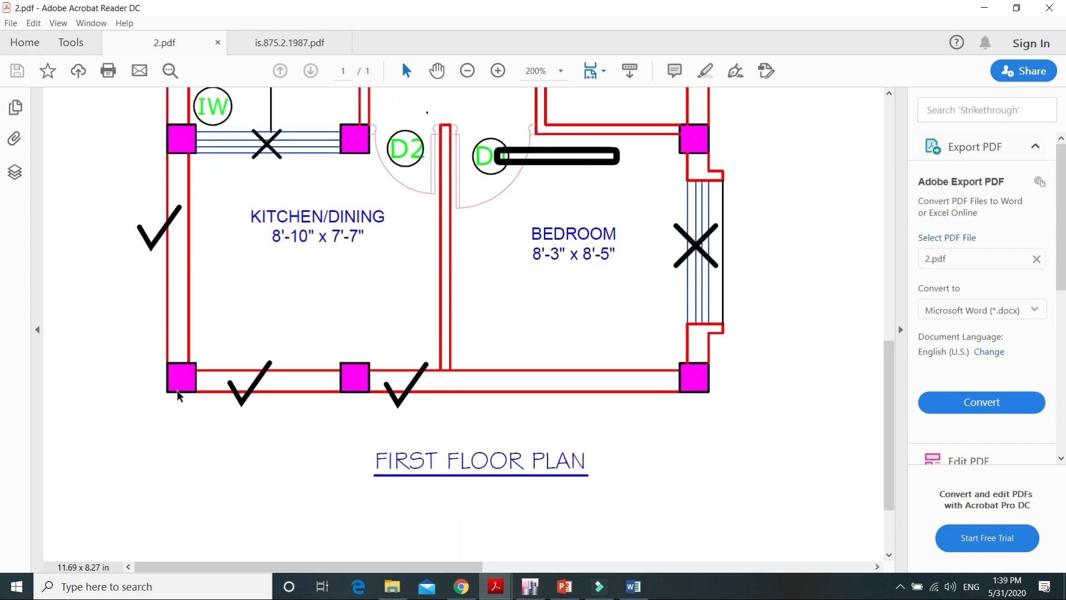
scroll(739, 378, up, 9)
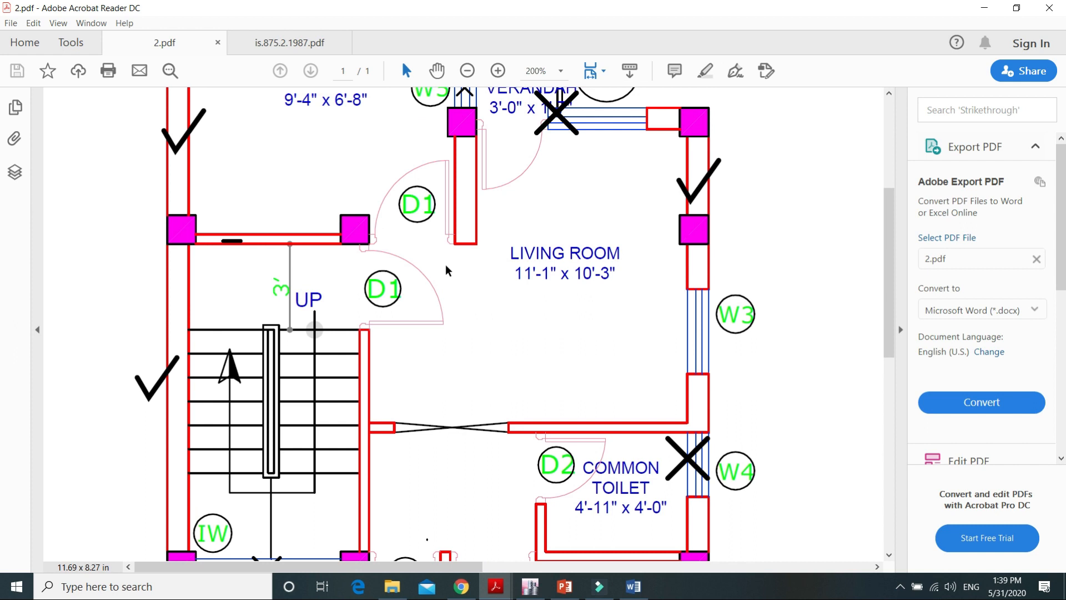
scroll(448, 270, up, 2)
scroll(320, 243, down, 1)
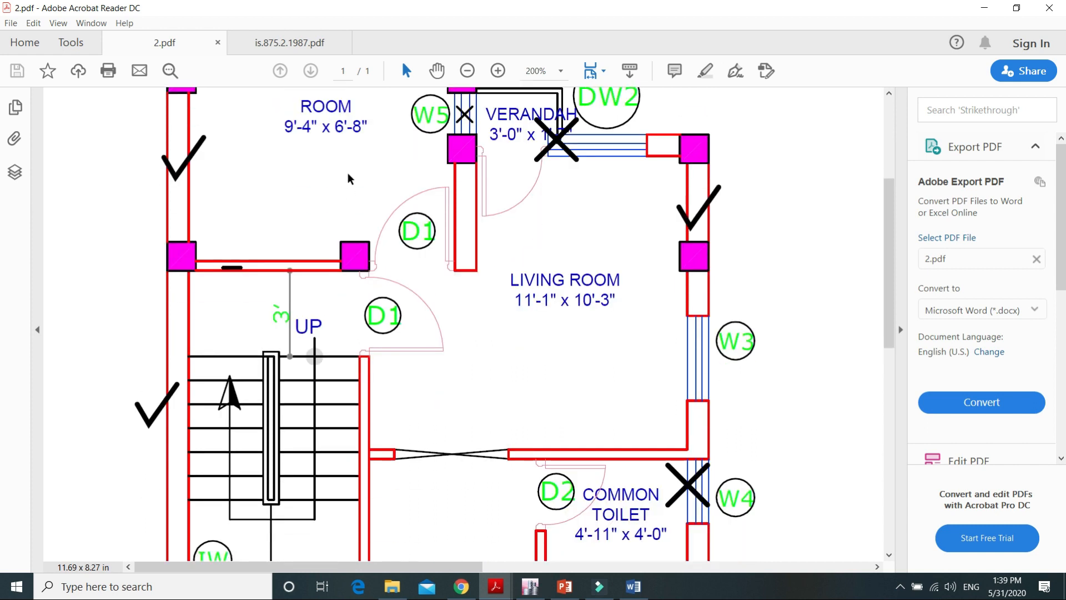
ctrl+scroll(350, 177, down, 3)
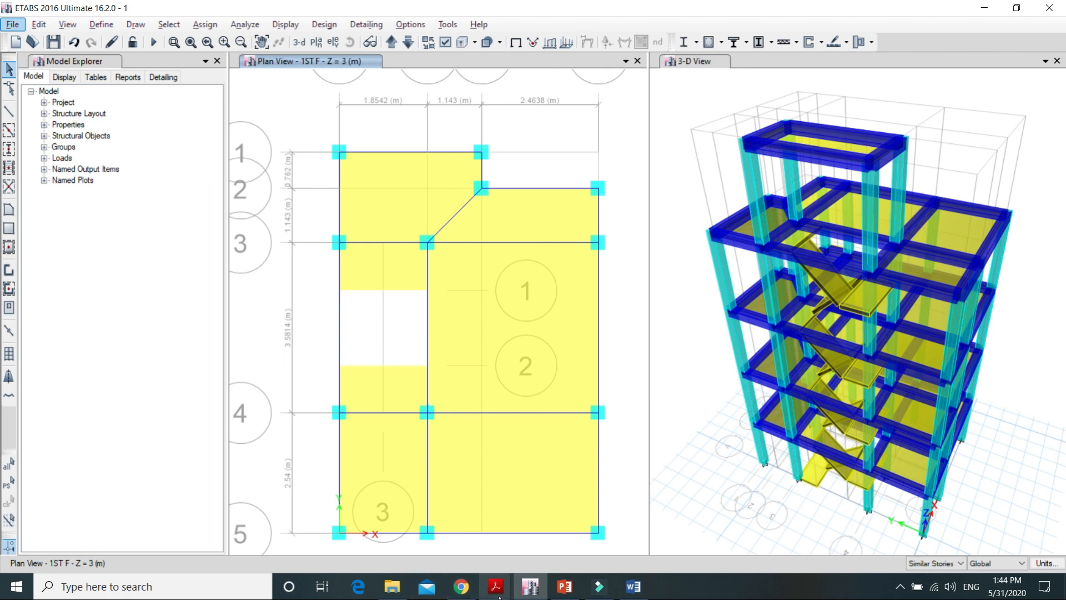
Step: Recheck the ticked walls in 2.pdf, return to ETABS and select the beams under them along the outer left edge, grid line 5, and the right edge between grids 2 and 3
mouse_move(498, 594)
click(428, 526)
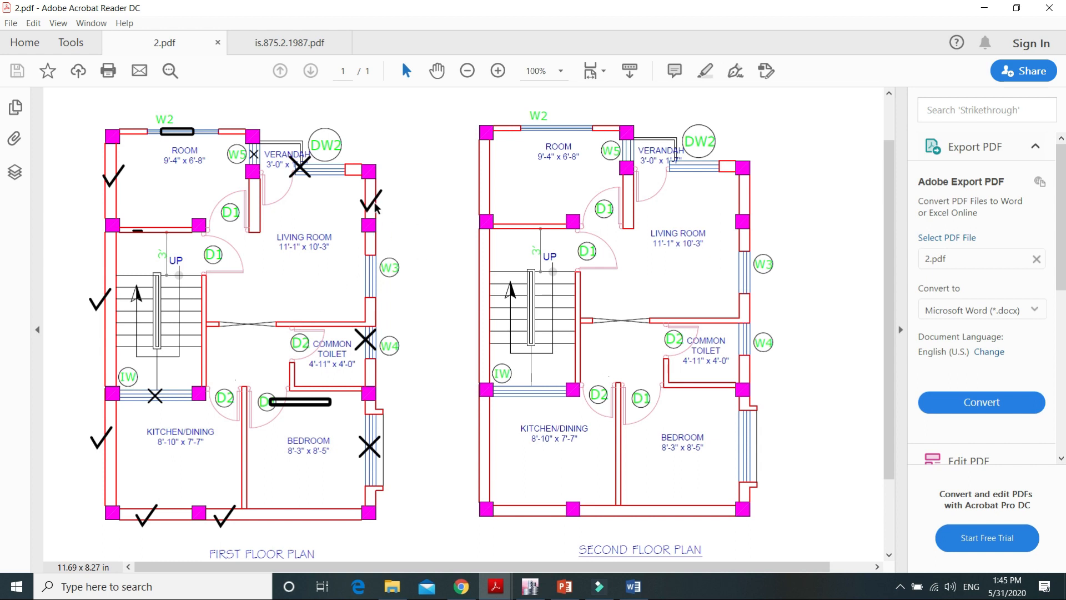
click(985, 9)
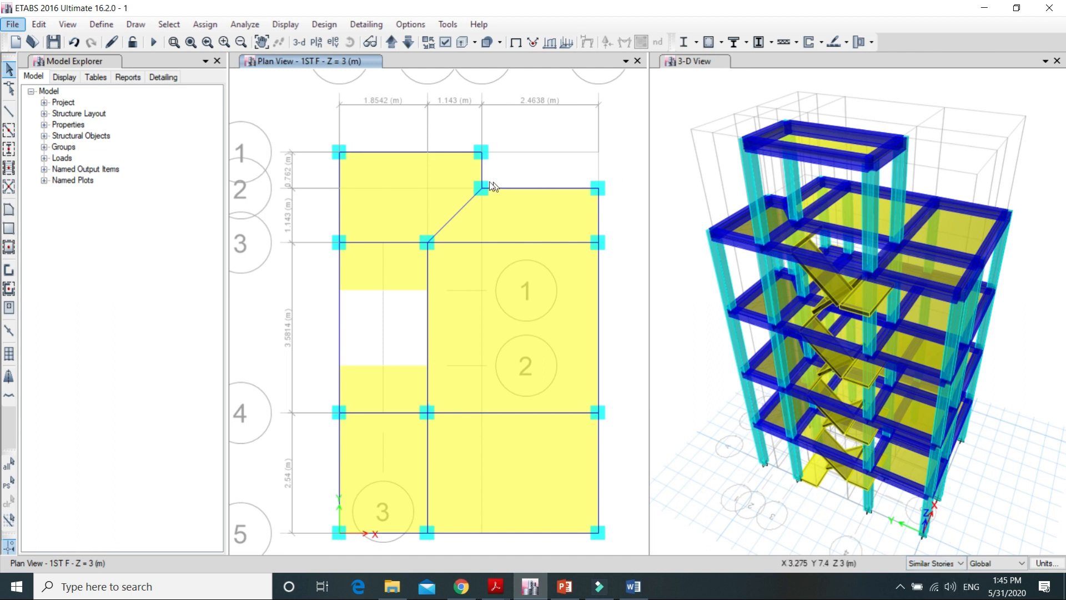
click(339, 313)
click(508, 533)
click(598, 219)
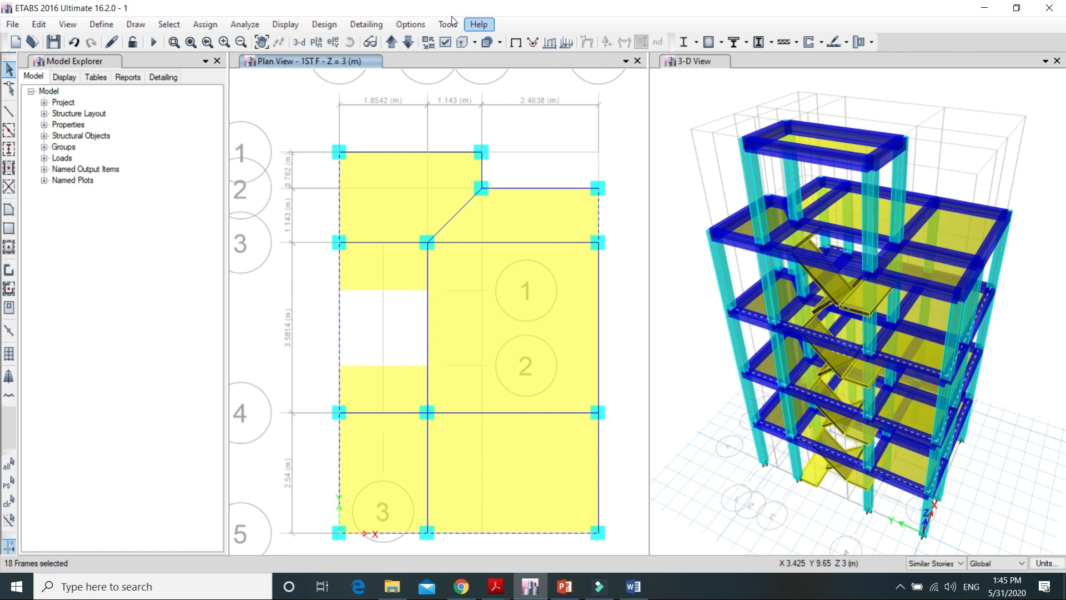
Step: Start a distributed frame load assignment for the selected beams using the main wall load pattern
click(212, 24)
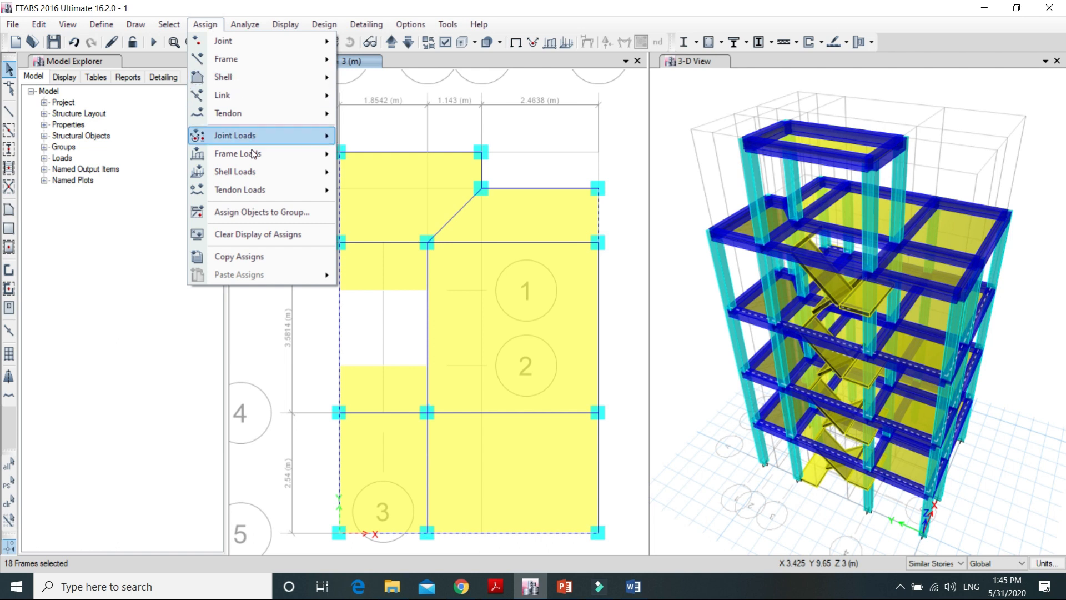
mouse_move(253, 154)
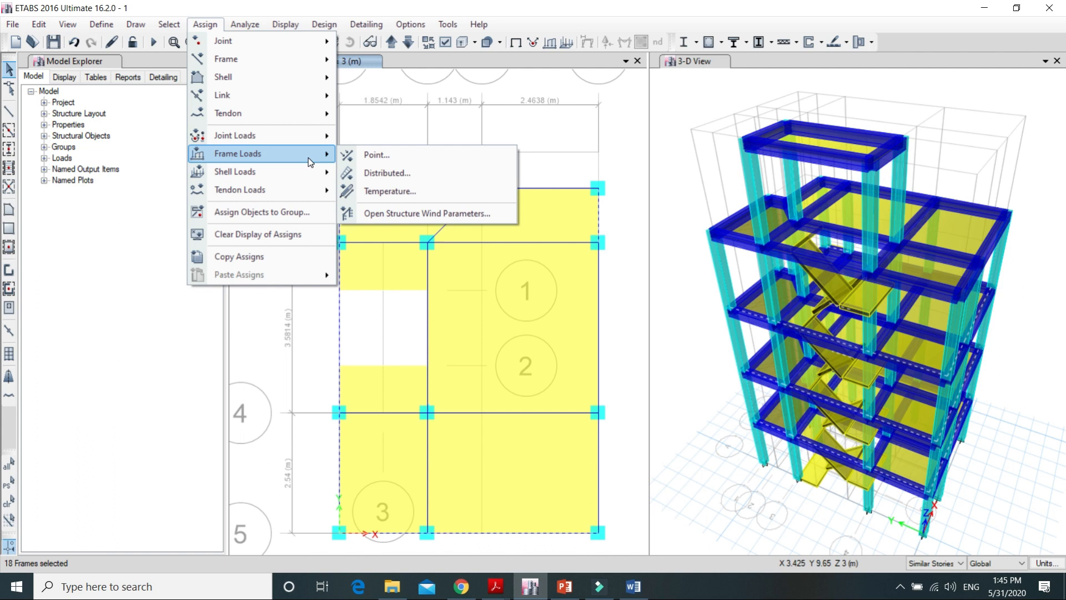
click(416, 175)
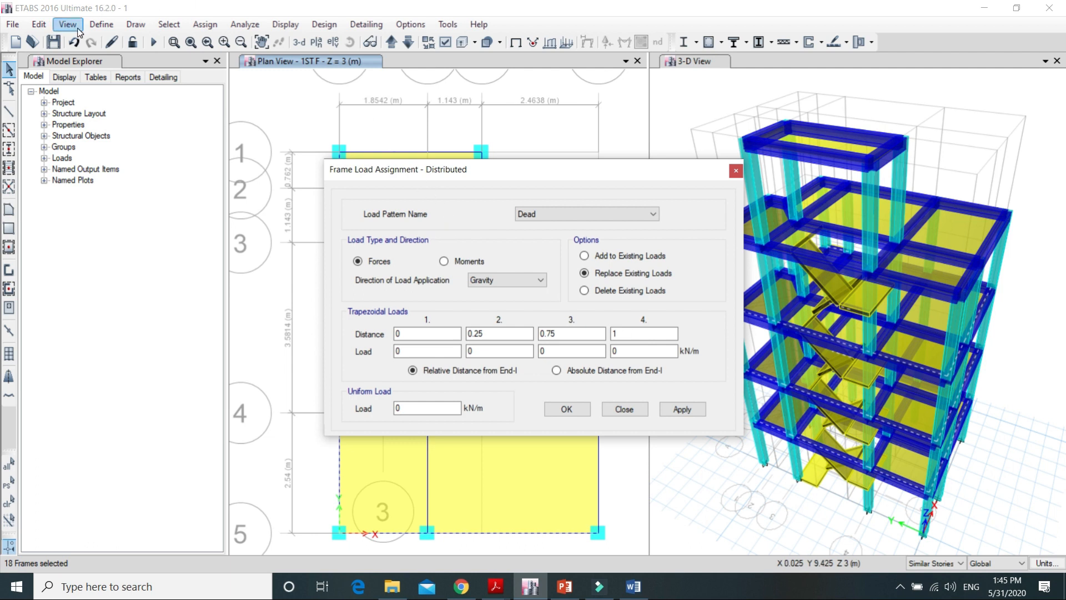
click(653, 215)
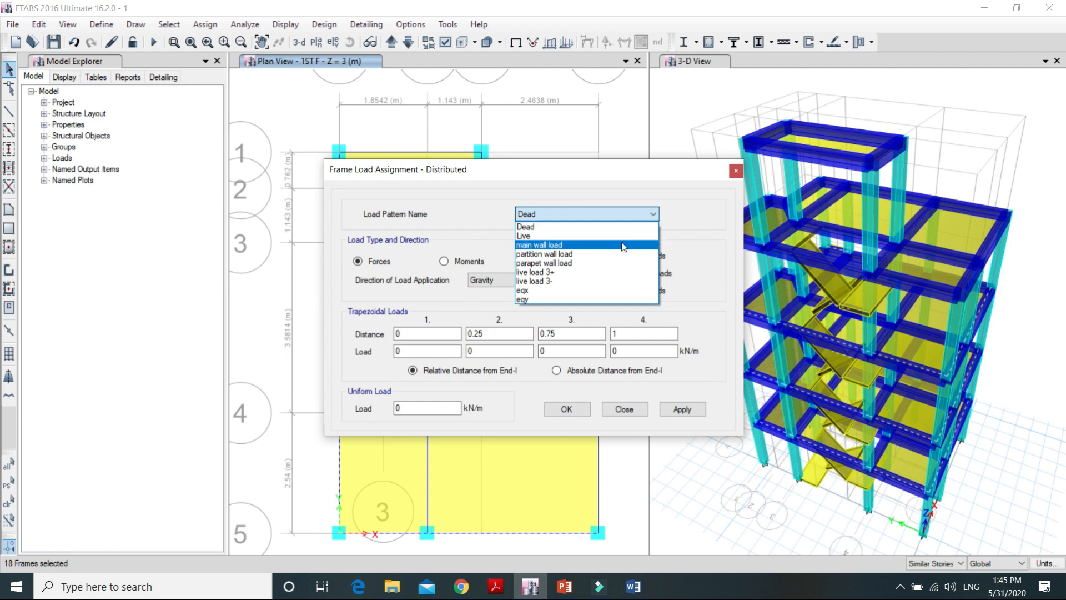
click(621, 245)
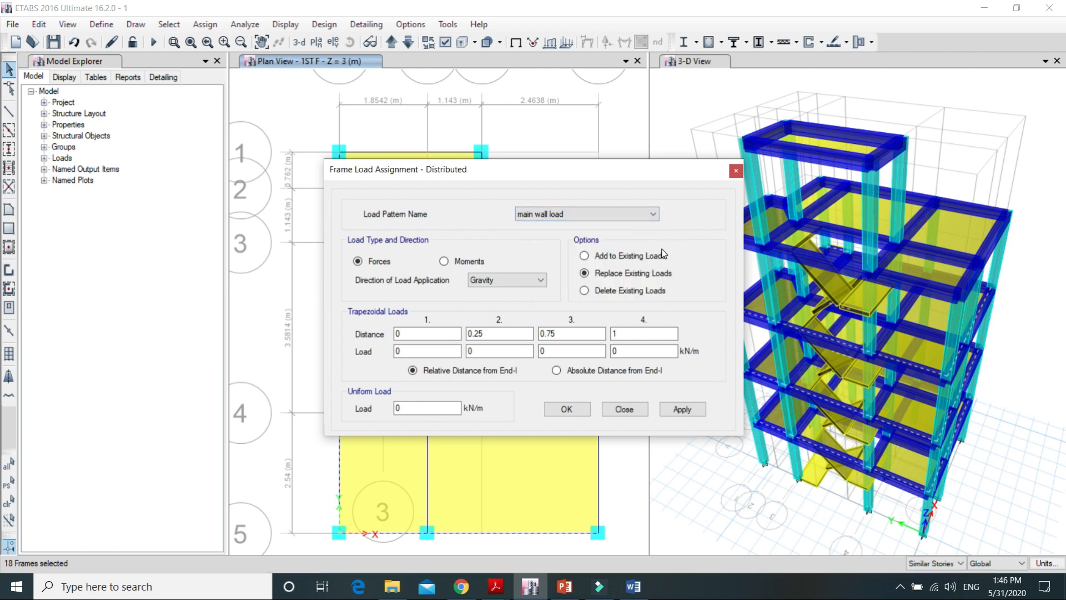
drag(588, 167, 468, 139)
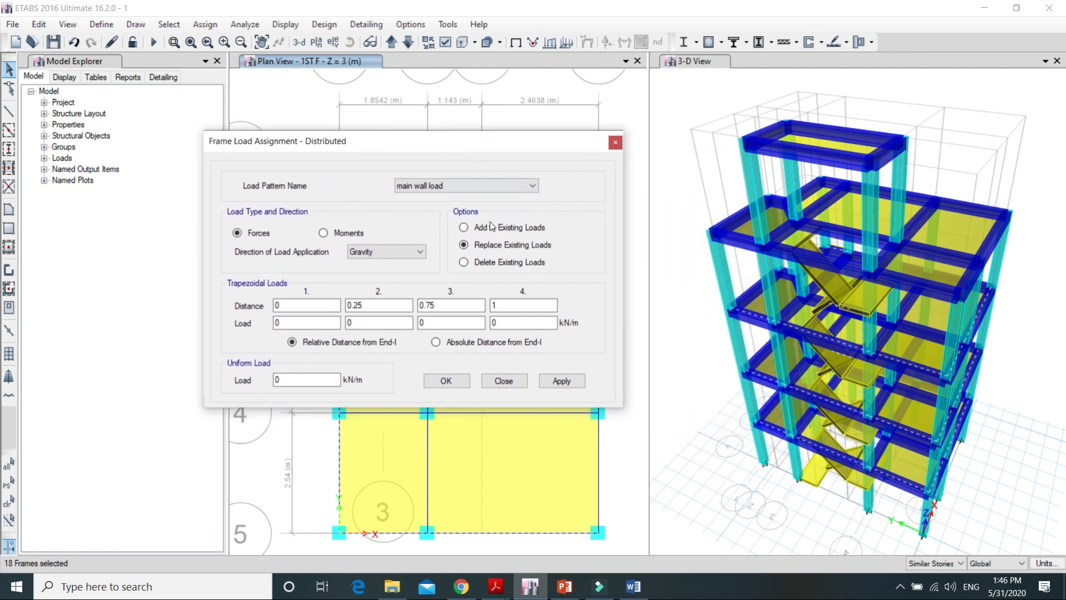
Step: Check the 9 inch main wall load calculation in Word and assign a uniform load of 13.72 kN/m to the selected beams
click(628, 589)
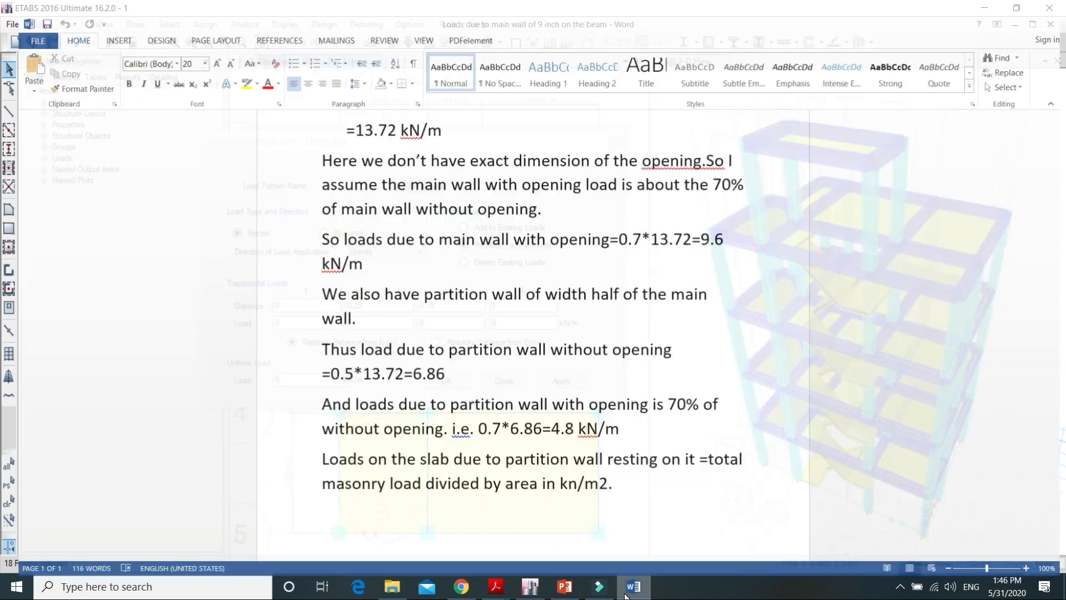
scroll(567, 336, up, 3)
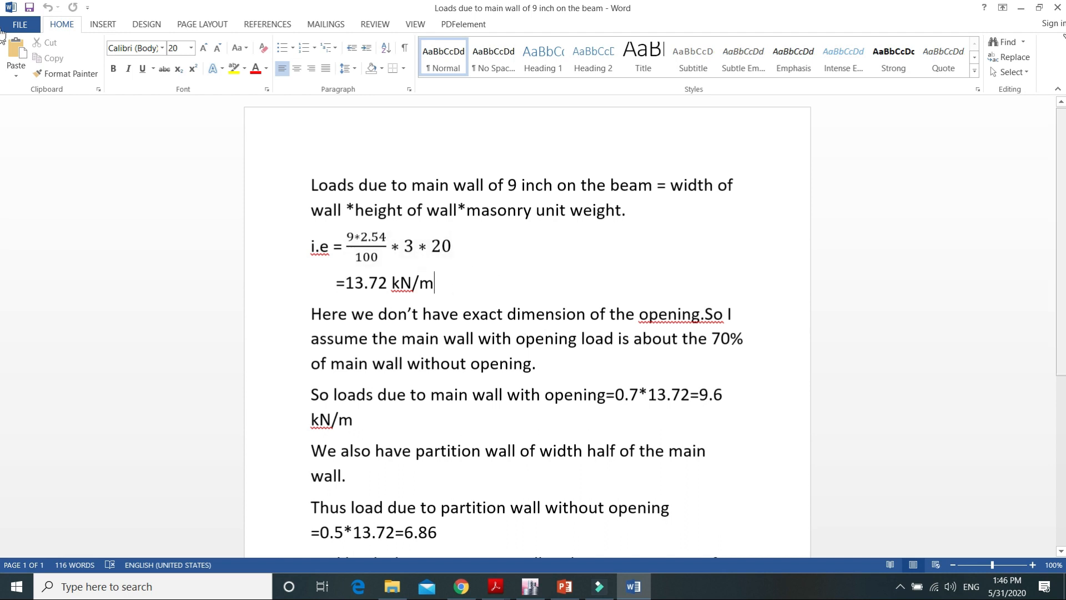
click(1022, 8)
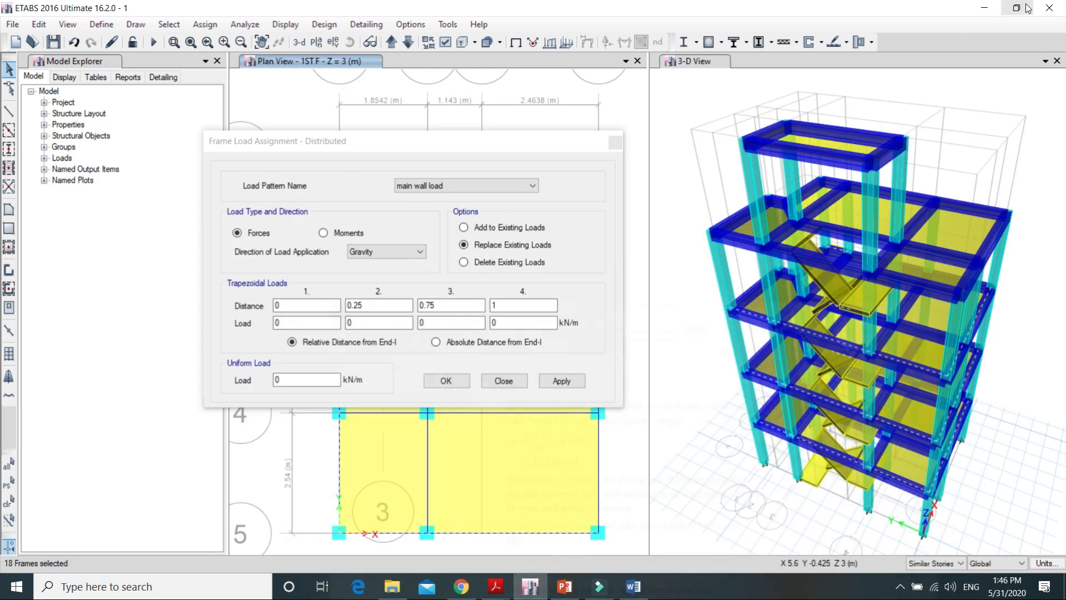
click(309, 381)
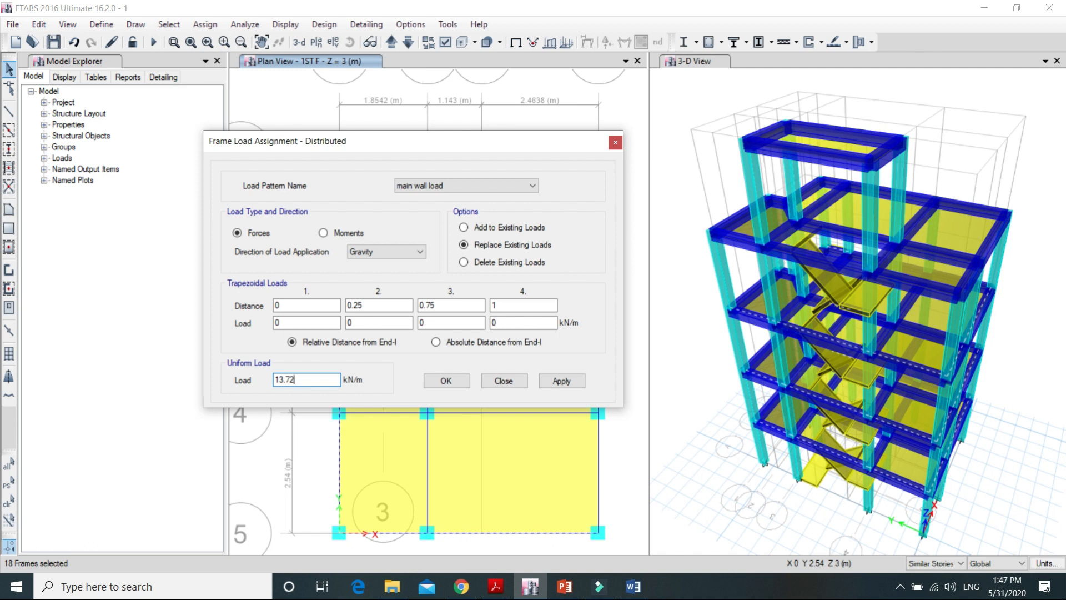
click(551, 381)
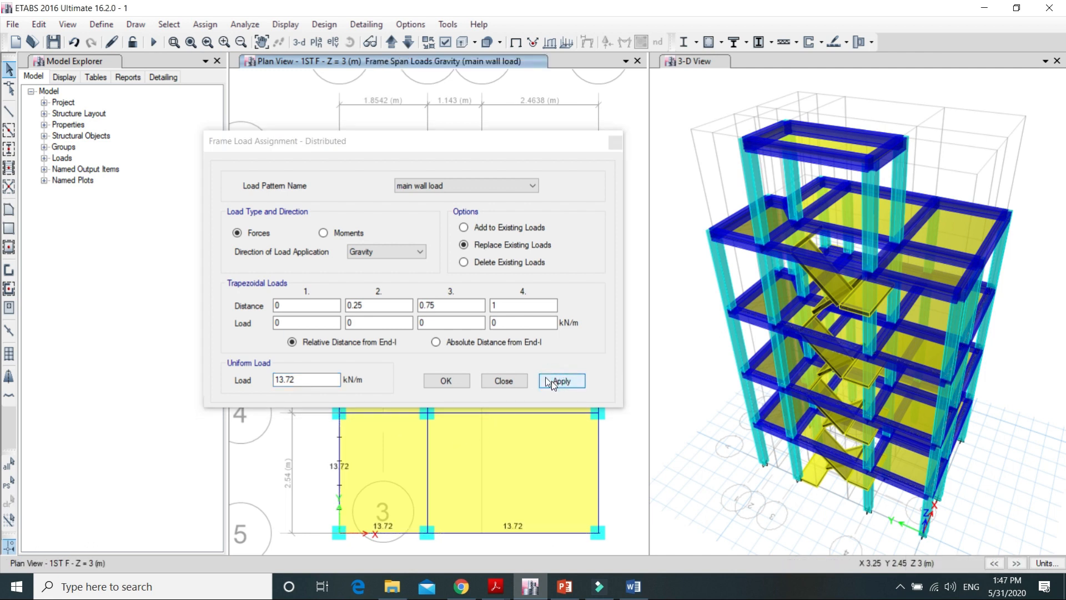
click(452, 381)
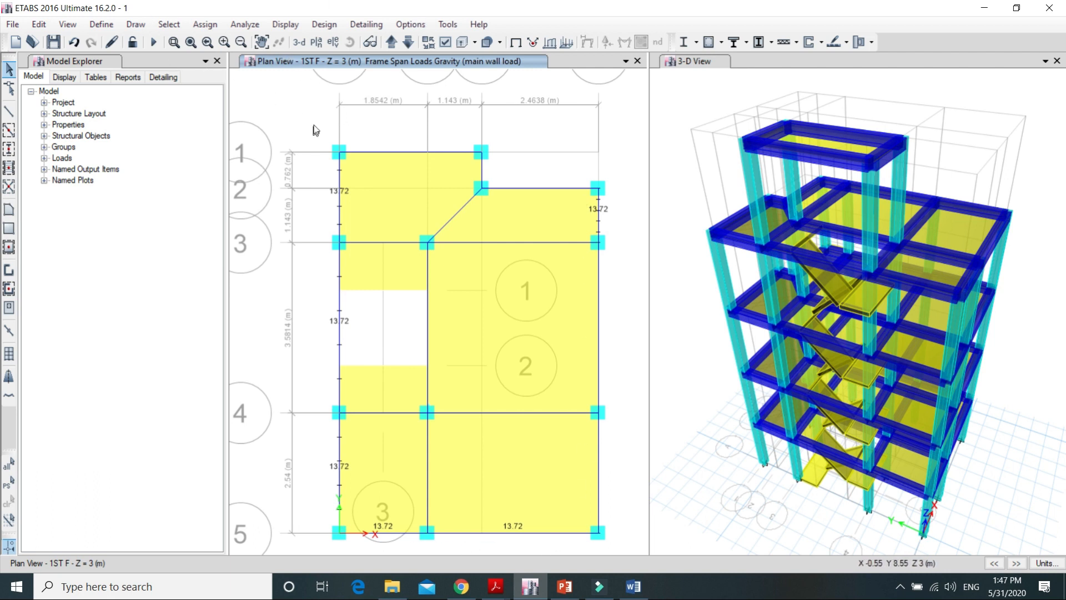
Step: Move up through the plan views of 2ND F, 3RD F and the story above to check the main wall loads
click(394, 41)
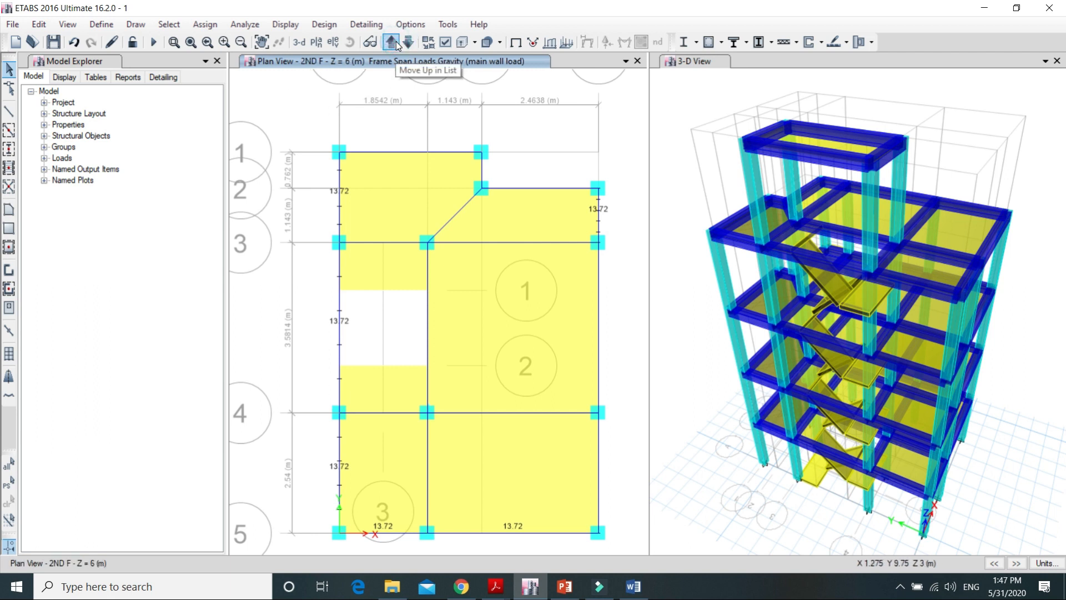
click(396, 41)
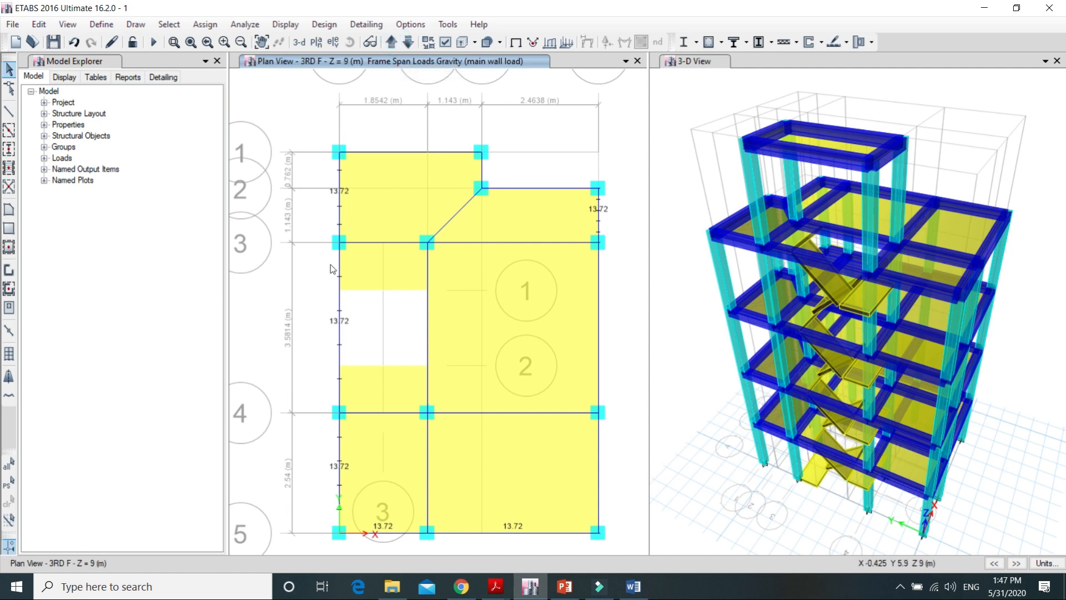
click(391, 42)
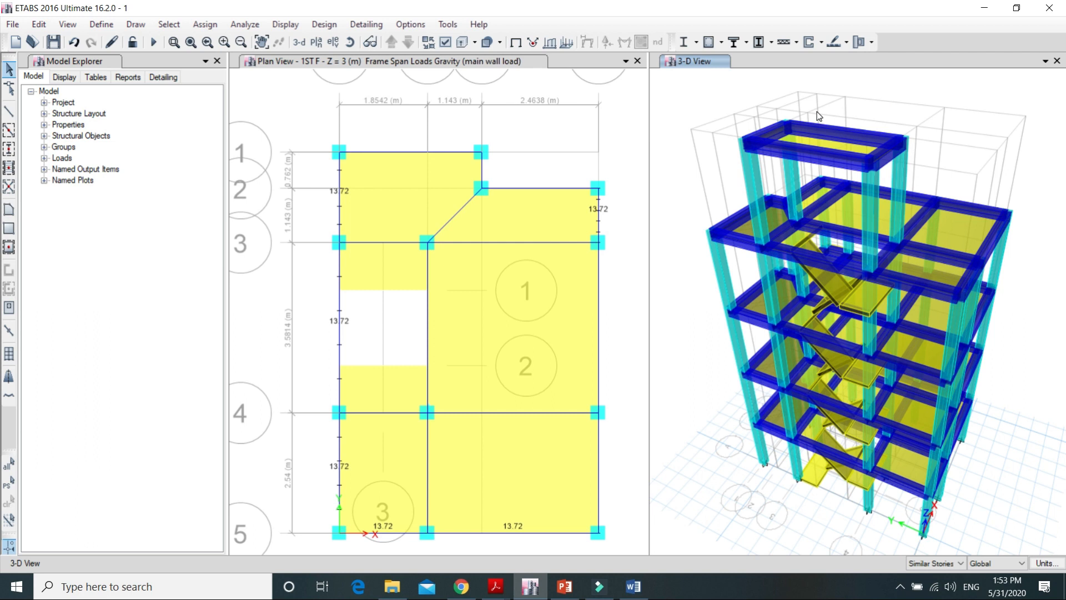
Step: Turn off the extruded display in the 3-D view
click(463, 43)
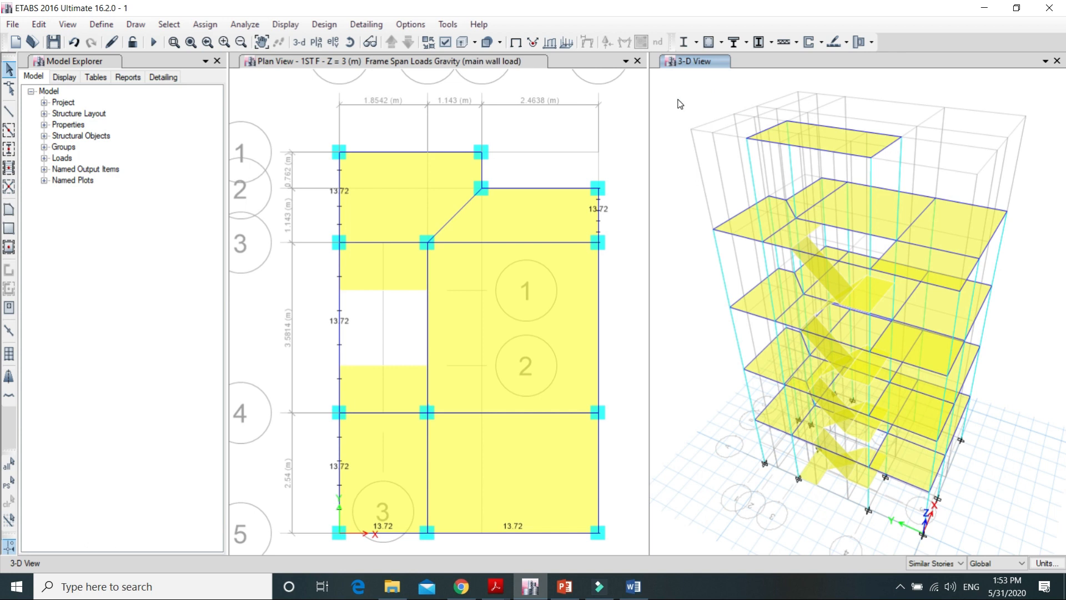
Step: Display the main wall span loads with their values on the frames in the 3-D view
click(464, 43)
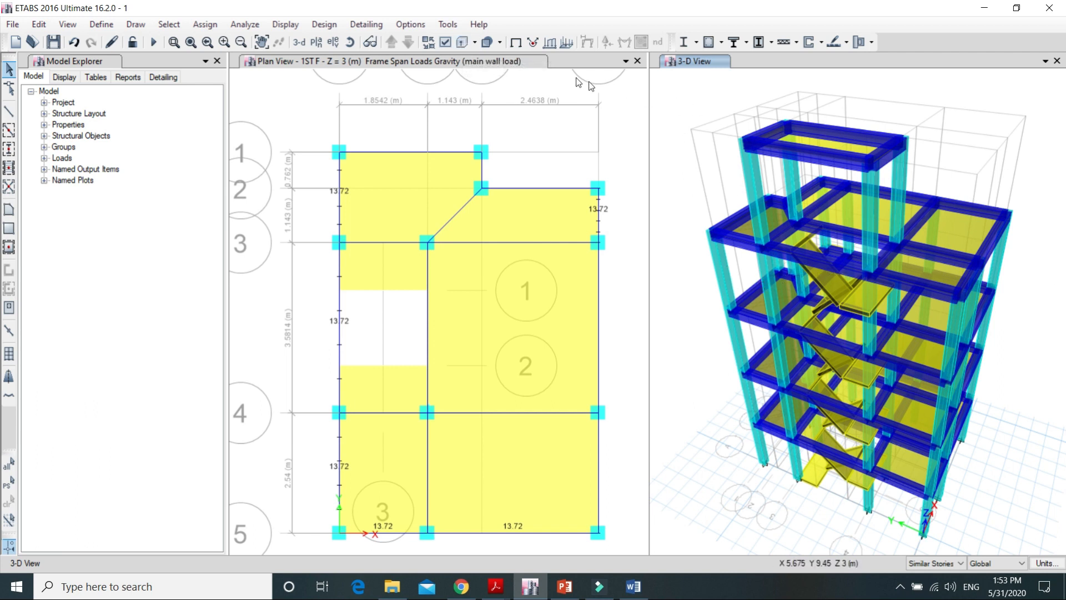
click(463, 43)
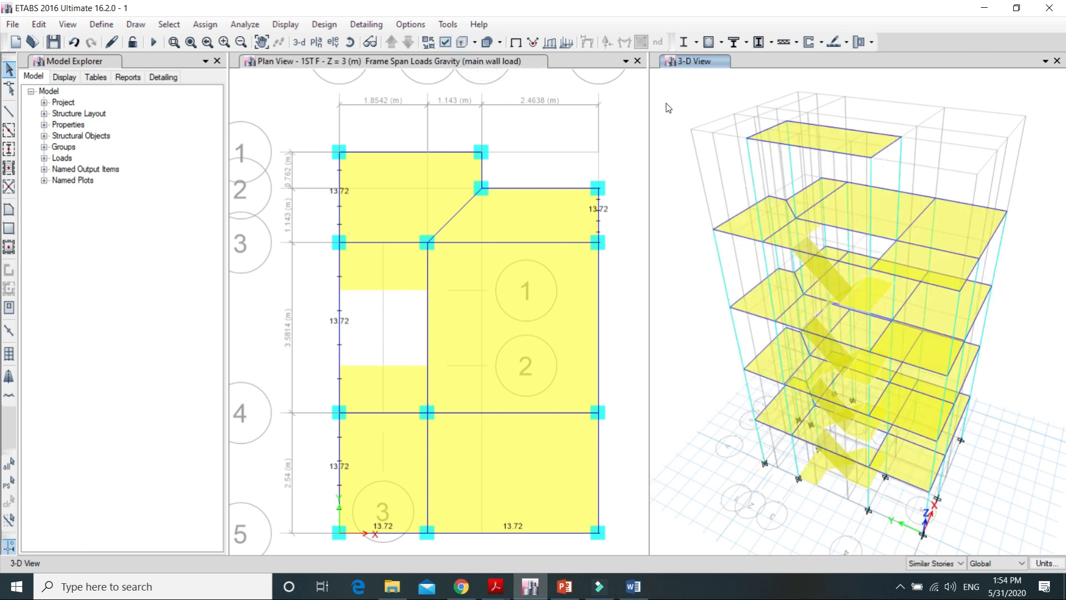
click(287, 24)
mouse_move(305, 61)
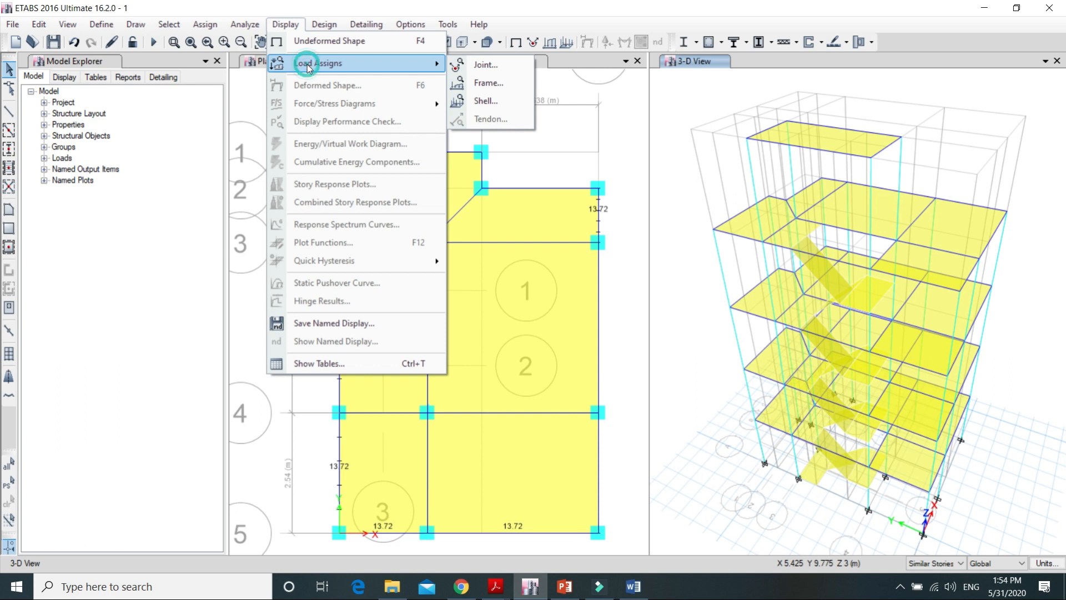
click(481, 84)
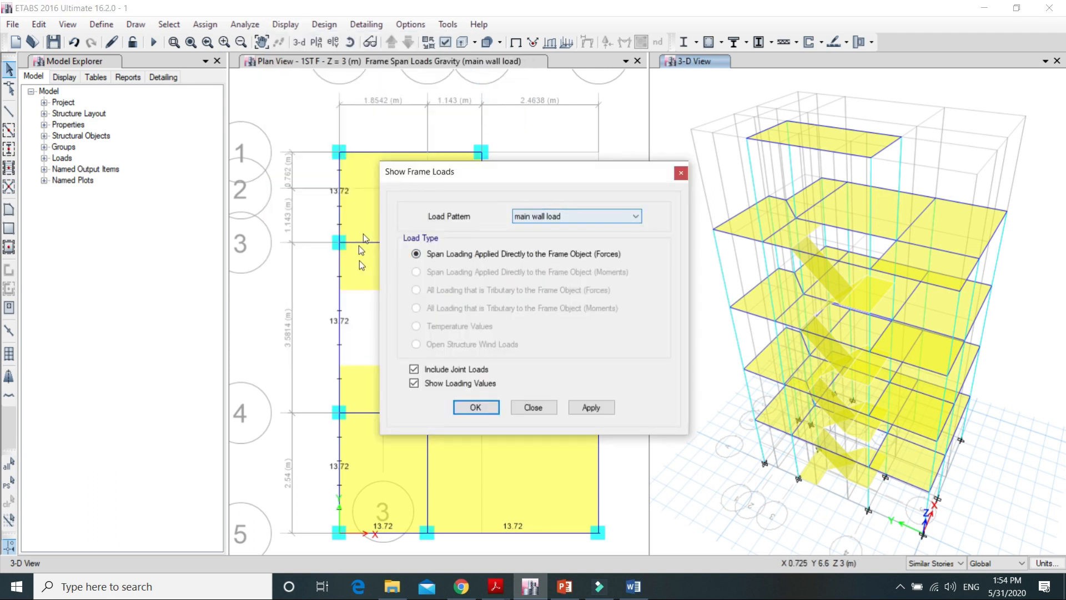
click(591, 408)
click(478, 408)
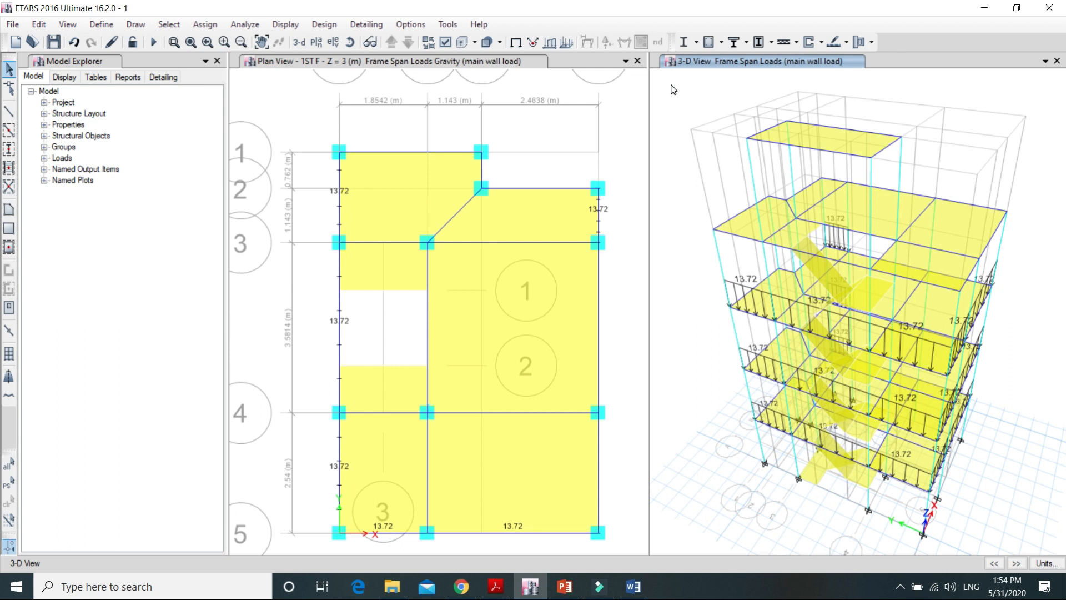
Step: Rotate the 3-D view to examine the main wall loads on the beams from different sides
click(349, 42)
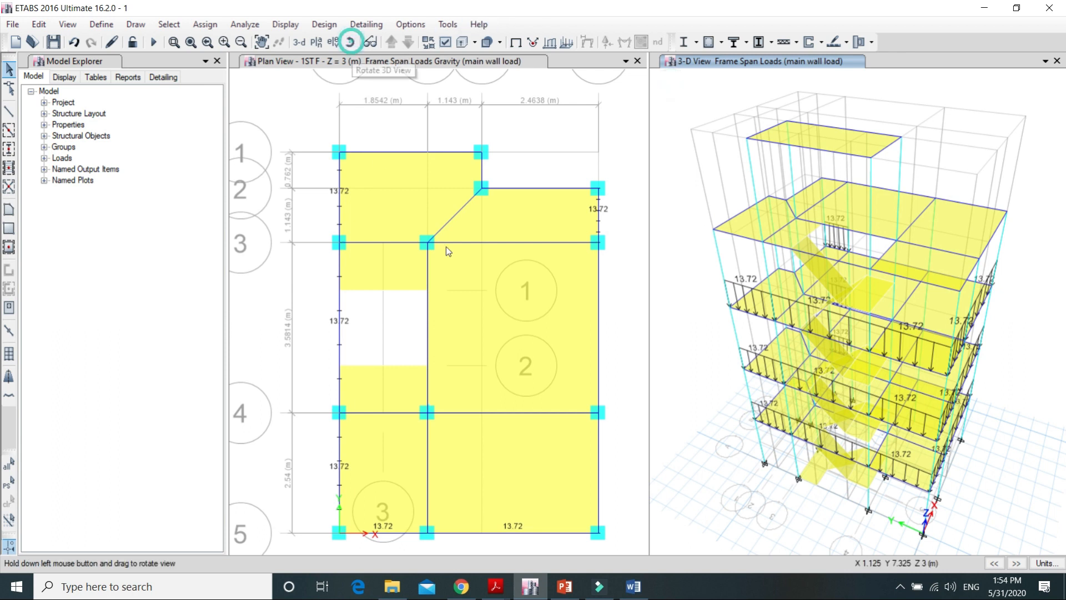
drag(702, 90, 753, 86)
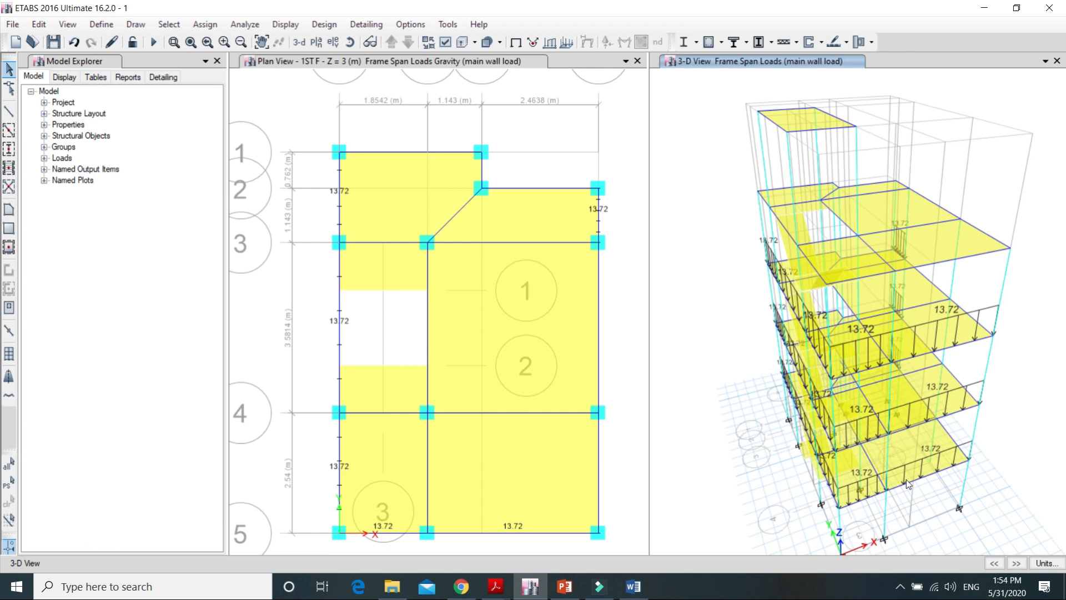
key(alt)
click(348, 42)
drag(666, 129, 689, 107)
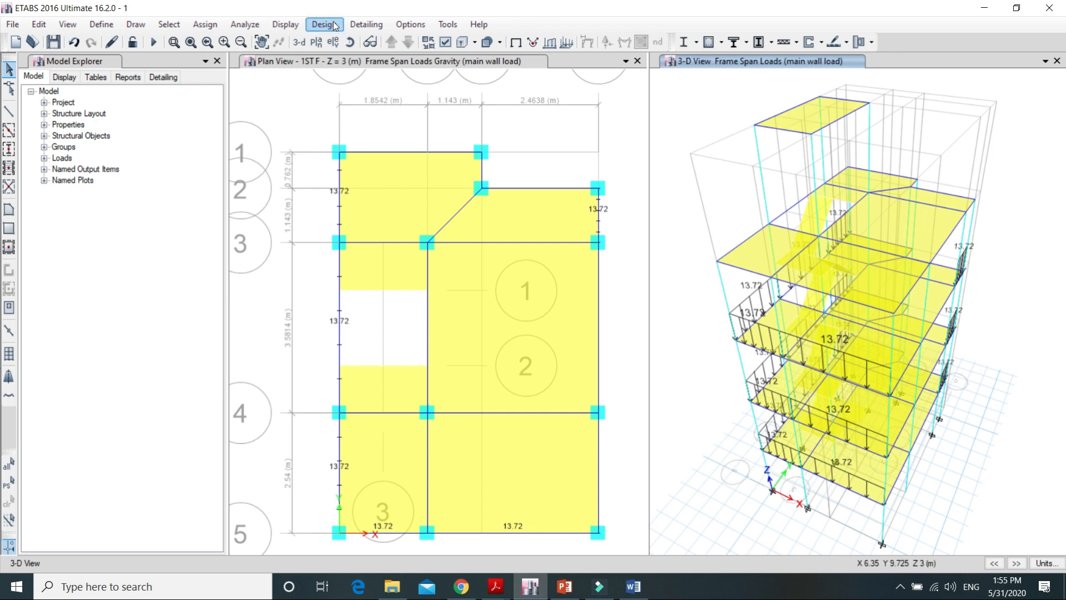
Step: Return the 3-D view to the undeformed shape and turn on its extruded display
click(285, 25)
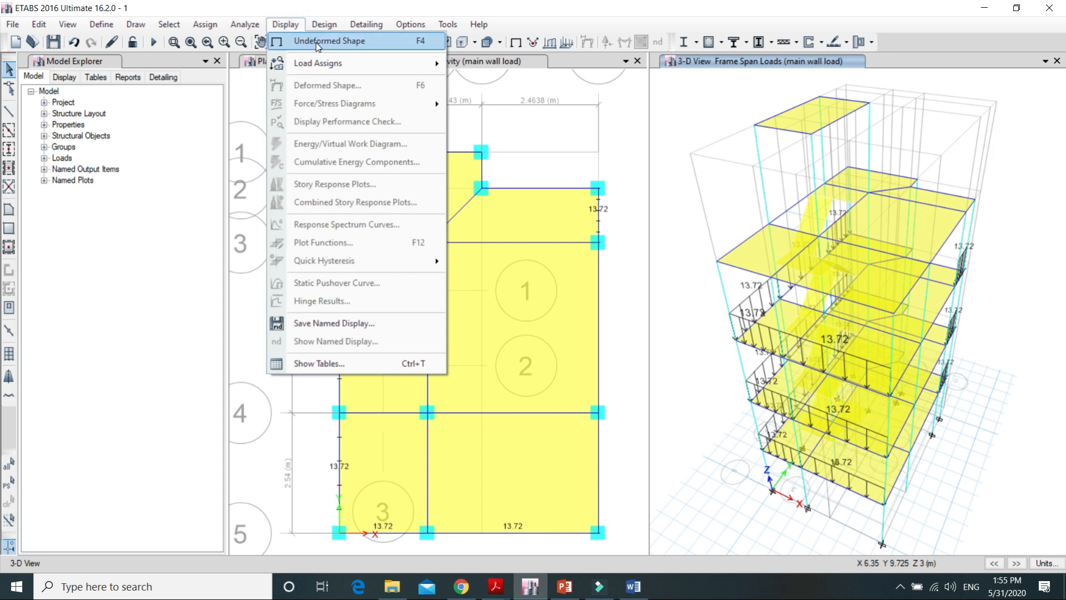
click(318, 43)
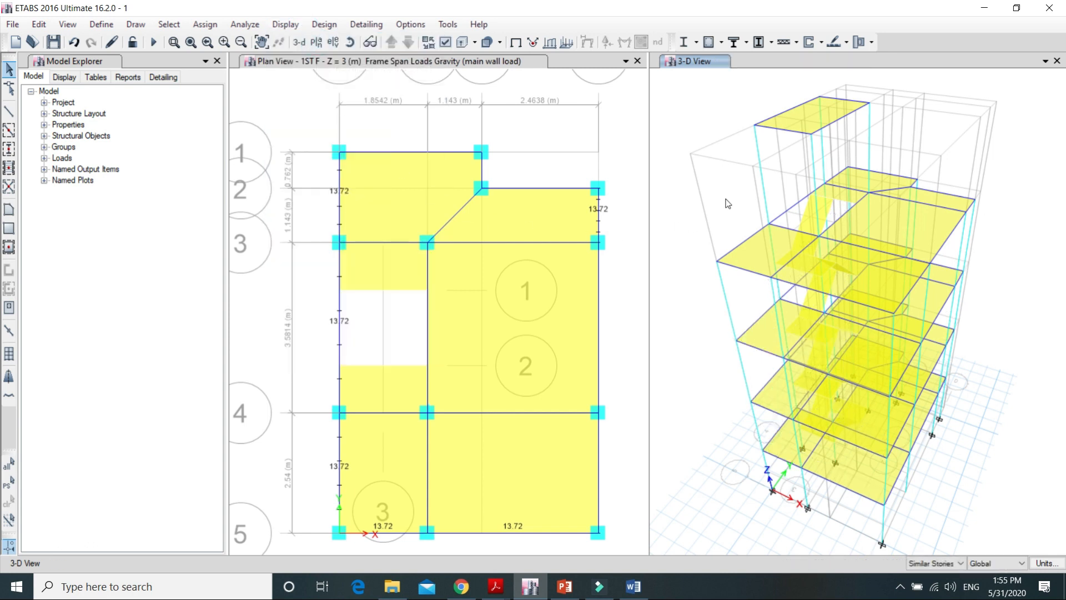
click(460, 45)
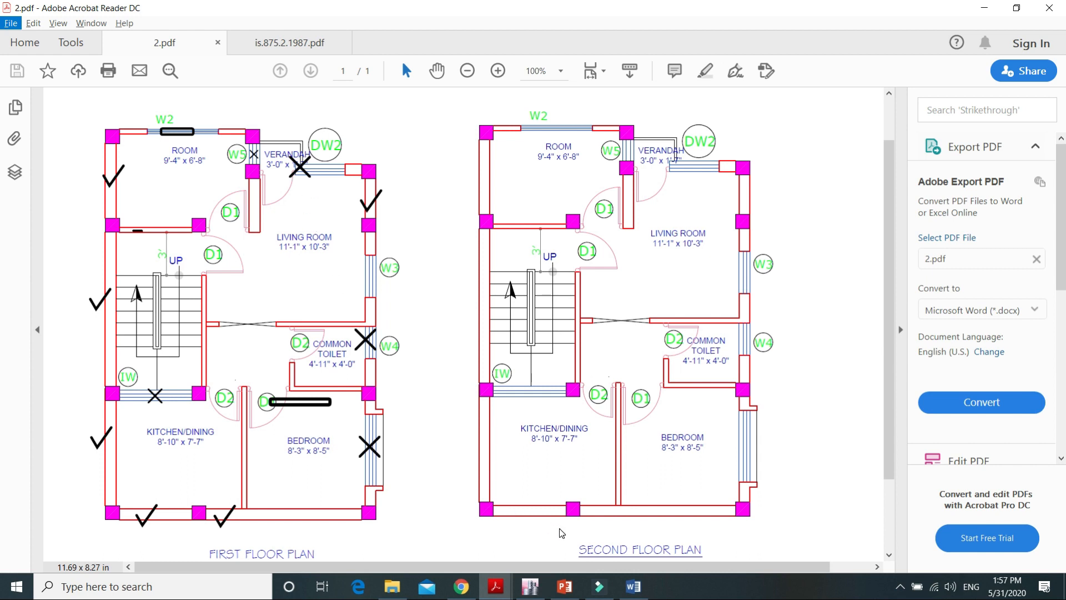
Step: Select the 1ST F beams under main walls with openings on grids 2 and 4 and the right edge, checking them against the 2.pdf floor plan
click(532, 586)
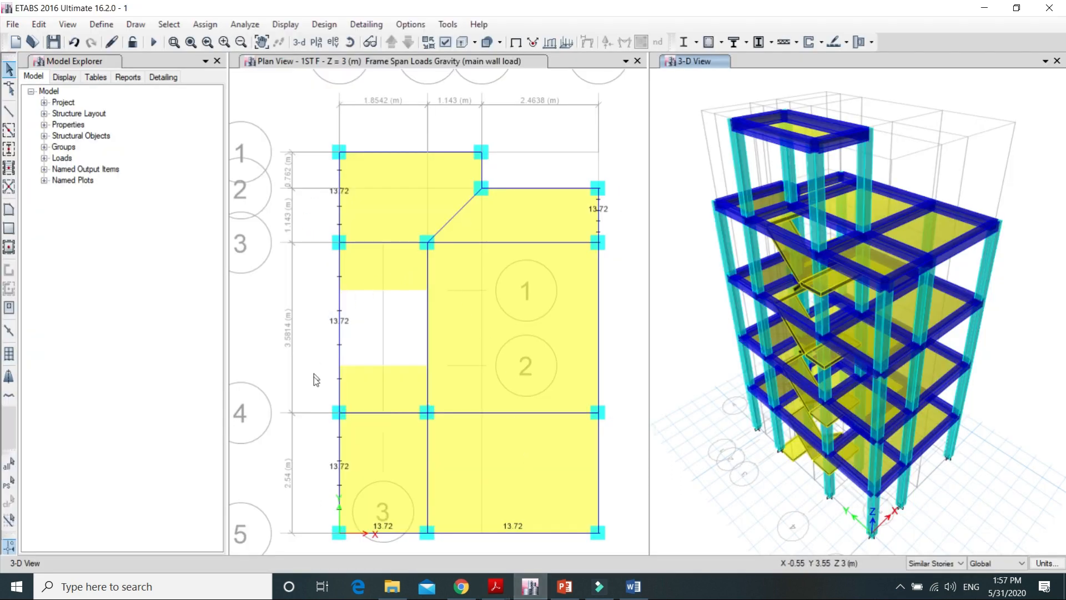
click(375, 508)
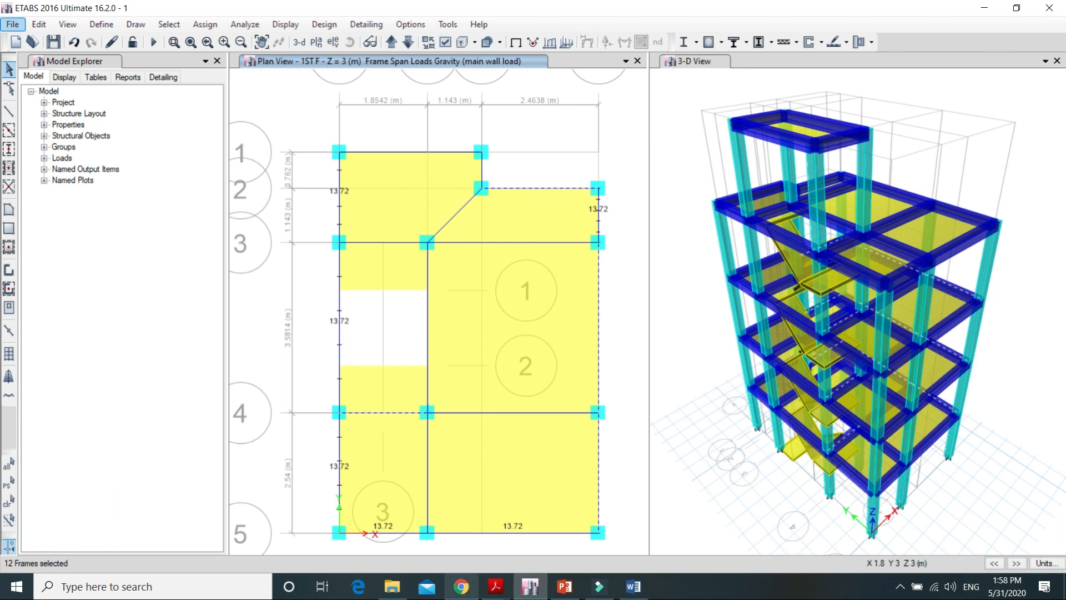
mouse_move(496, 586)
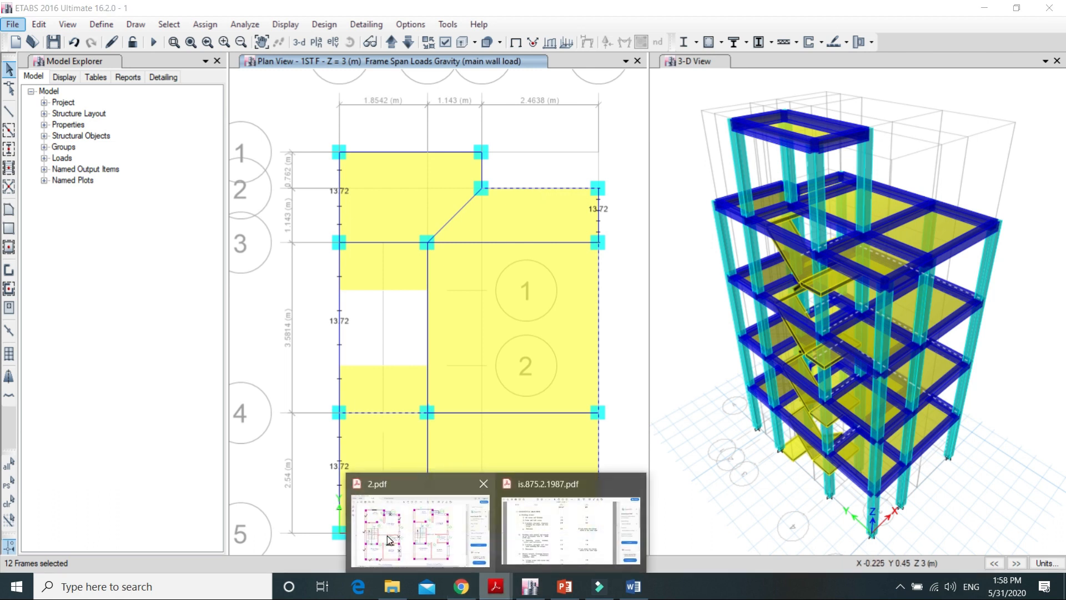
click(387, 528)
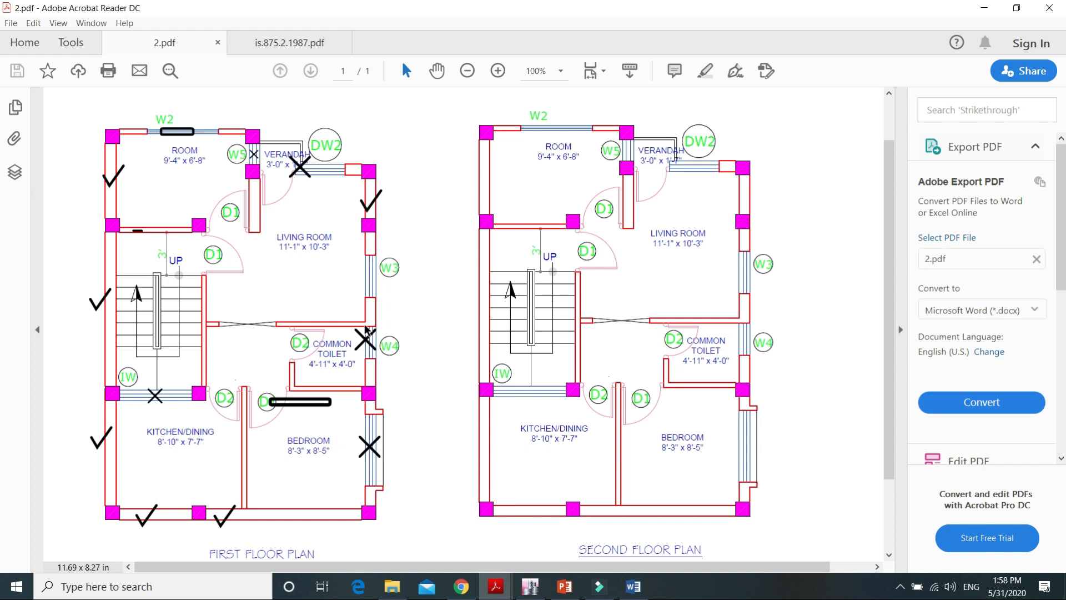
mouse_move(531, 586)
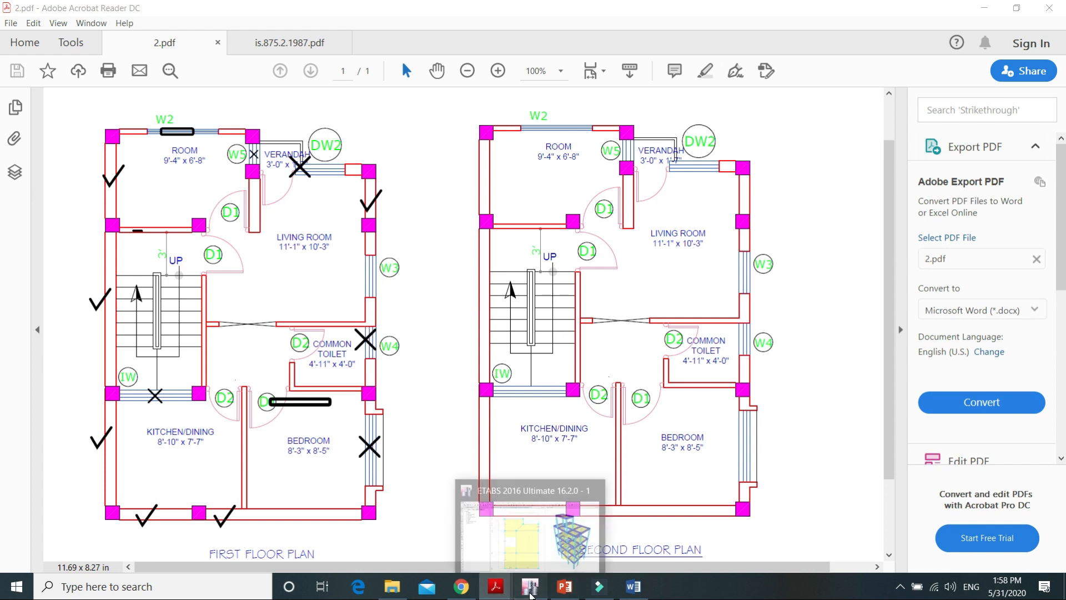
click(516, 562)
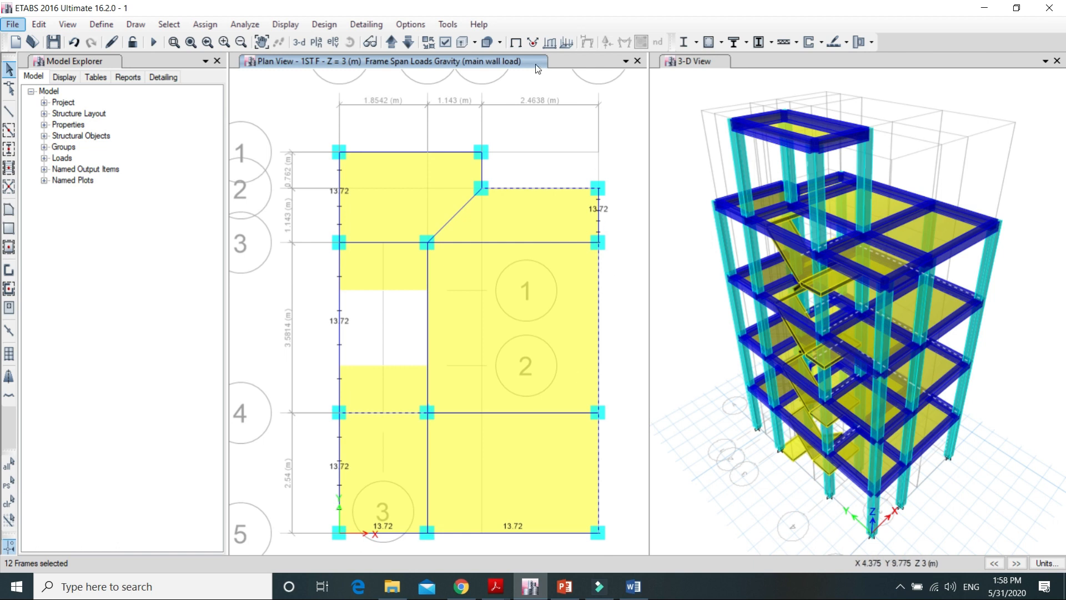
Step: Start a distributed frame load assignment for the selected beams, keeping the main wall load pattern
click(195, 27)
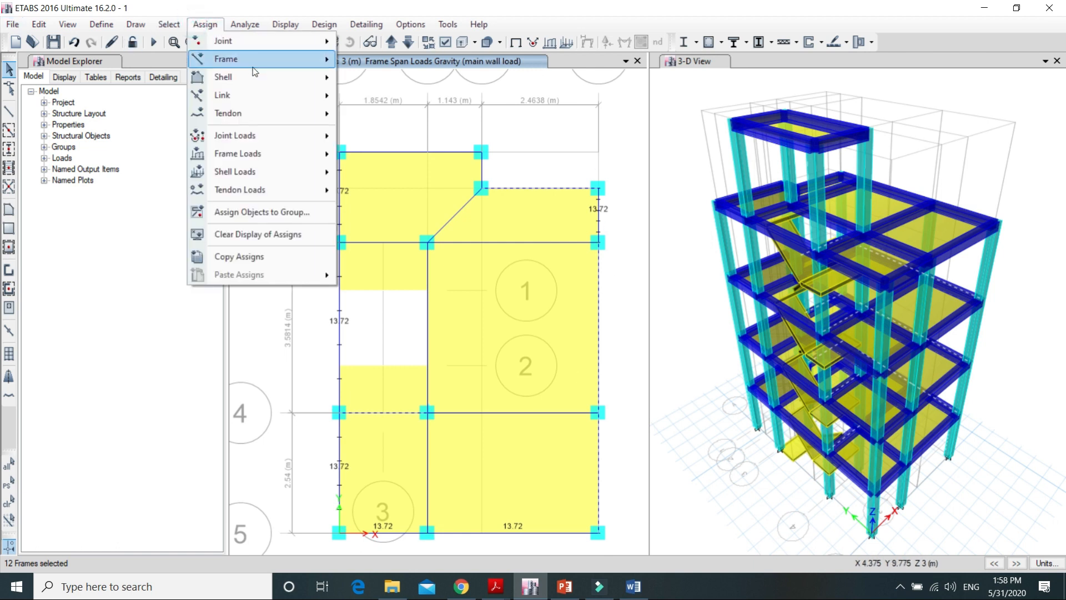
mouse_move(259, 58)
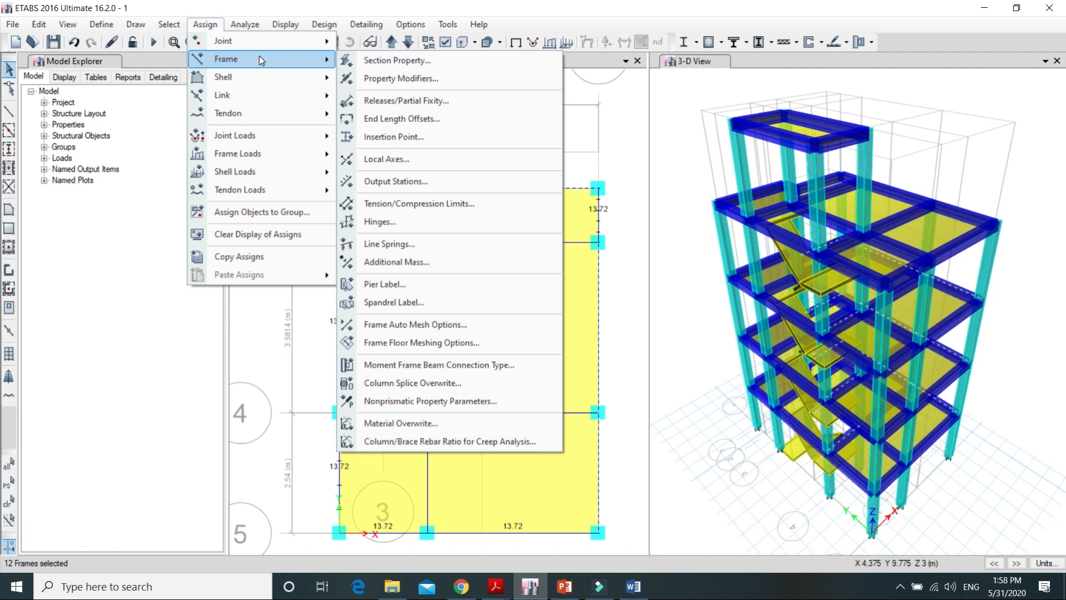
click(275, 155)
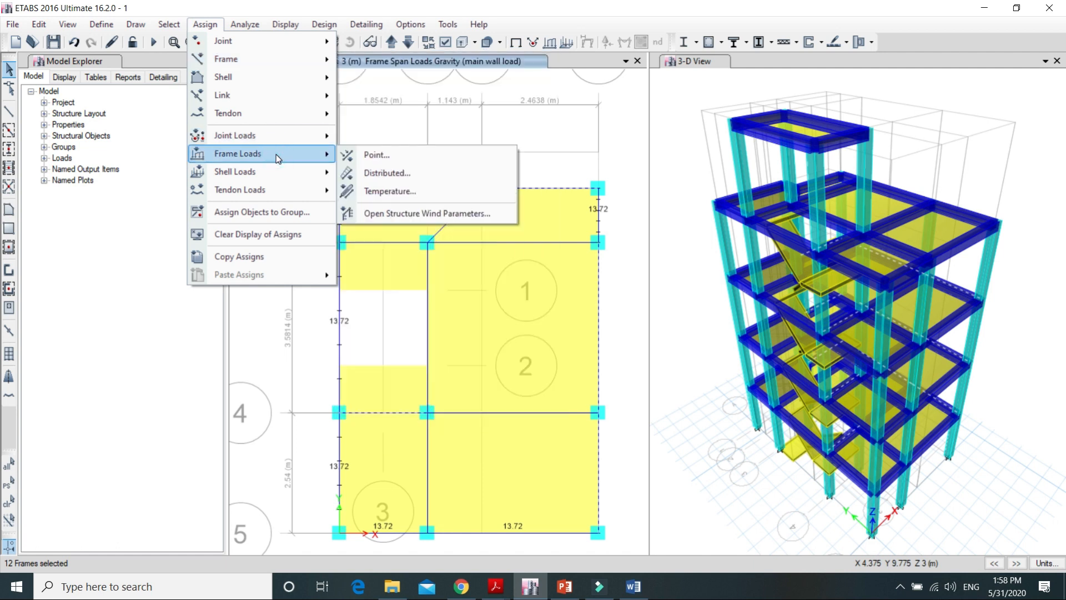
click(391, 172)
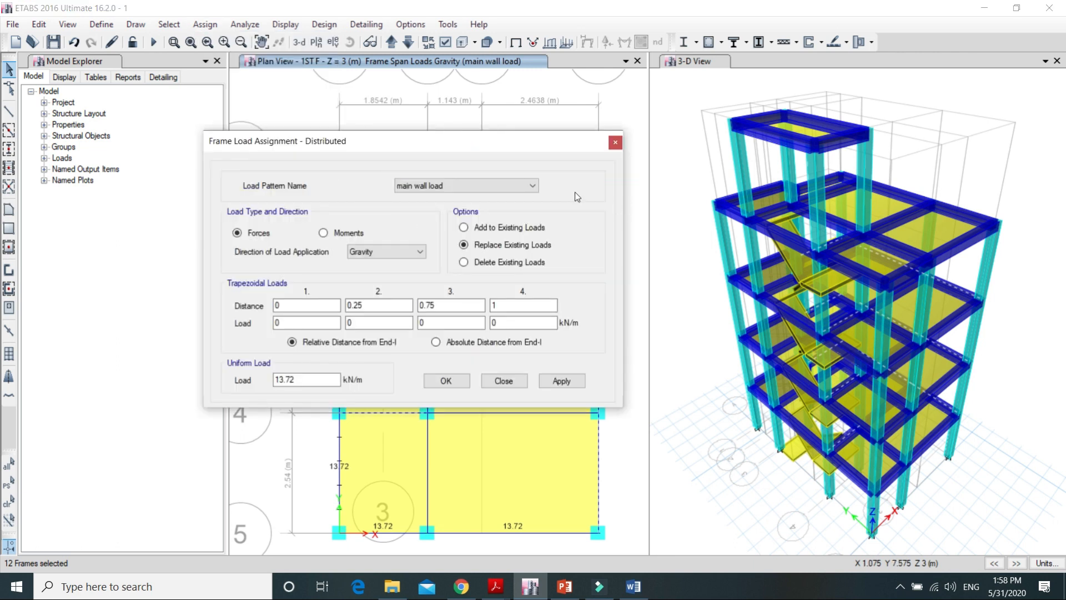
click(533, 187)
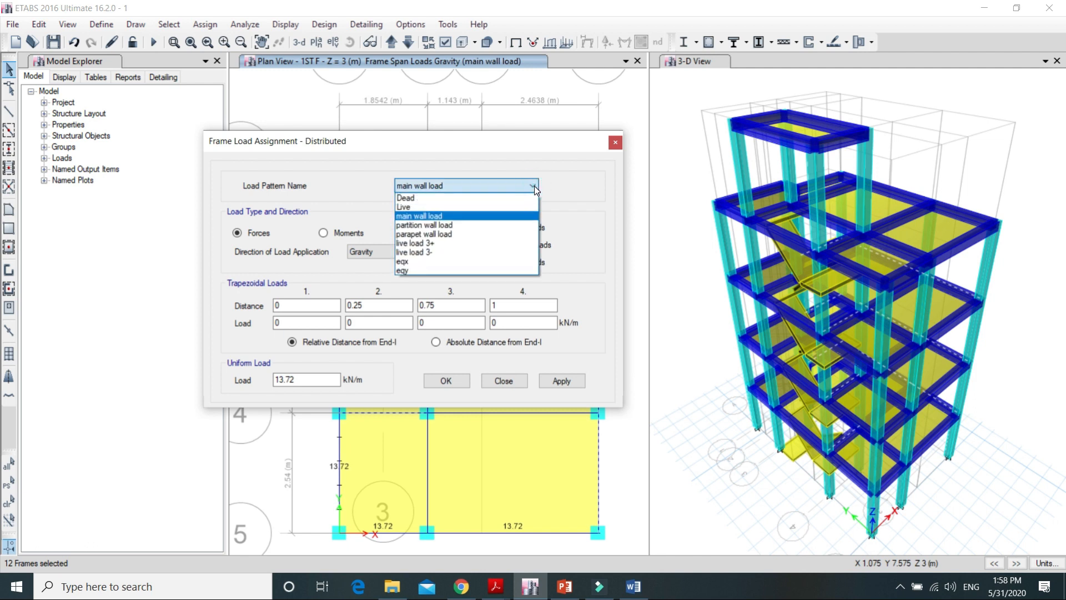
click(533, 187)
Step: Assign a uniform load of 9.604 kN/m to the selected beams and check the stories above
click(307, 382)
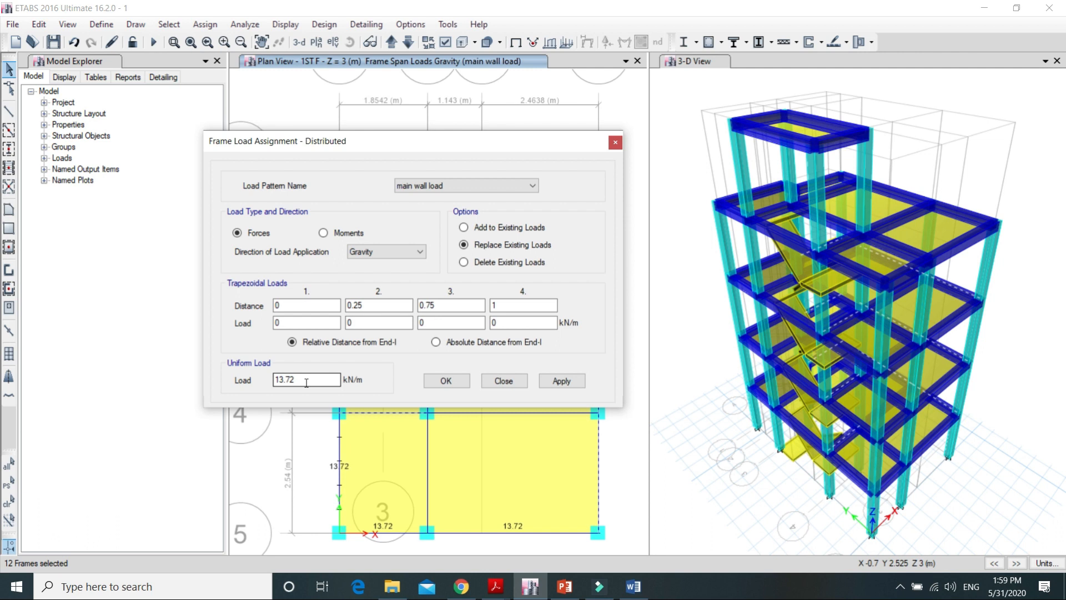
click(306, 383)
key(BackSpace)
key(BackSpace)
key(BackSpace)
key(BackSpace)
key(BackSpace)
text(13)
click(575, 381)
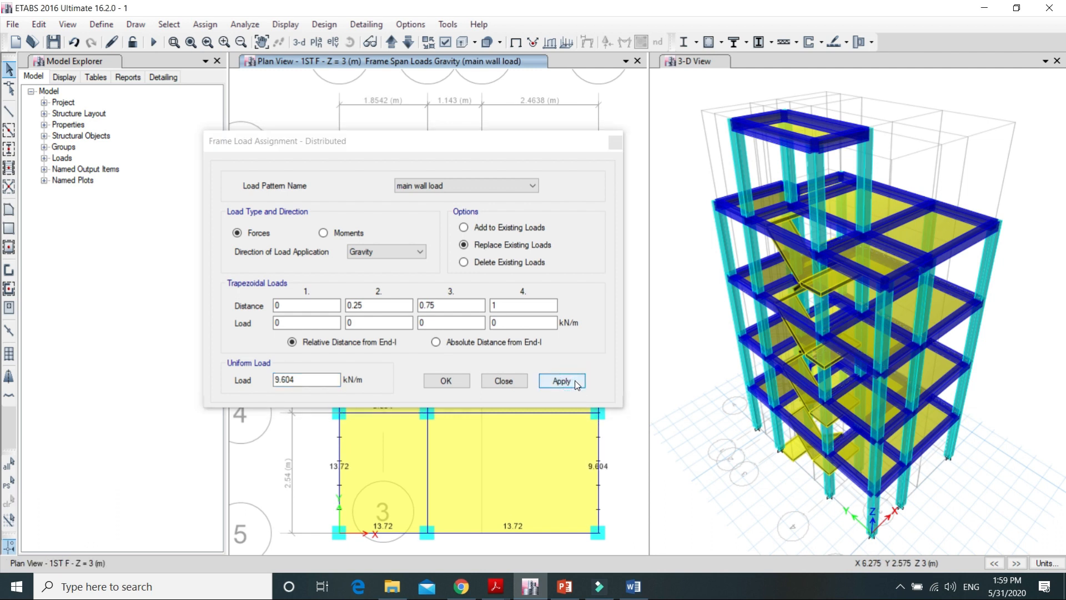
click(446, 381)
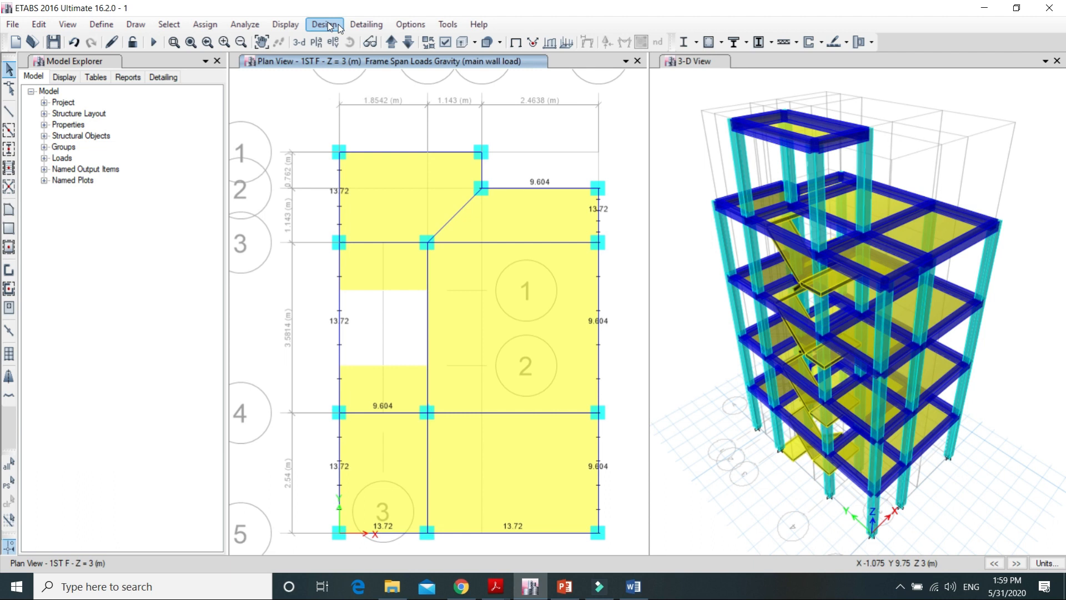
click(391, 42)
click(391, 42)
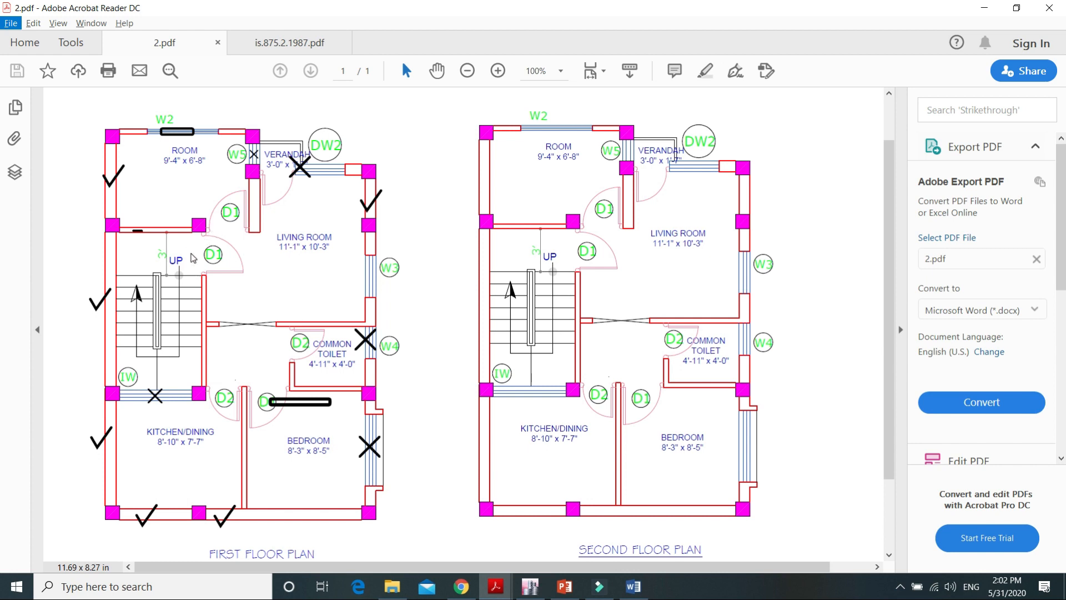
Step: Return to ETABS and select the grid 1 beam, the right-bay grid 4 beam and the interior beam between grids 3 and 4
click(533, 590)
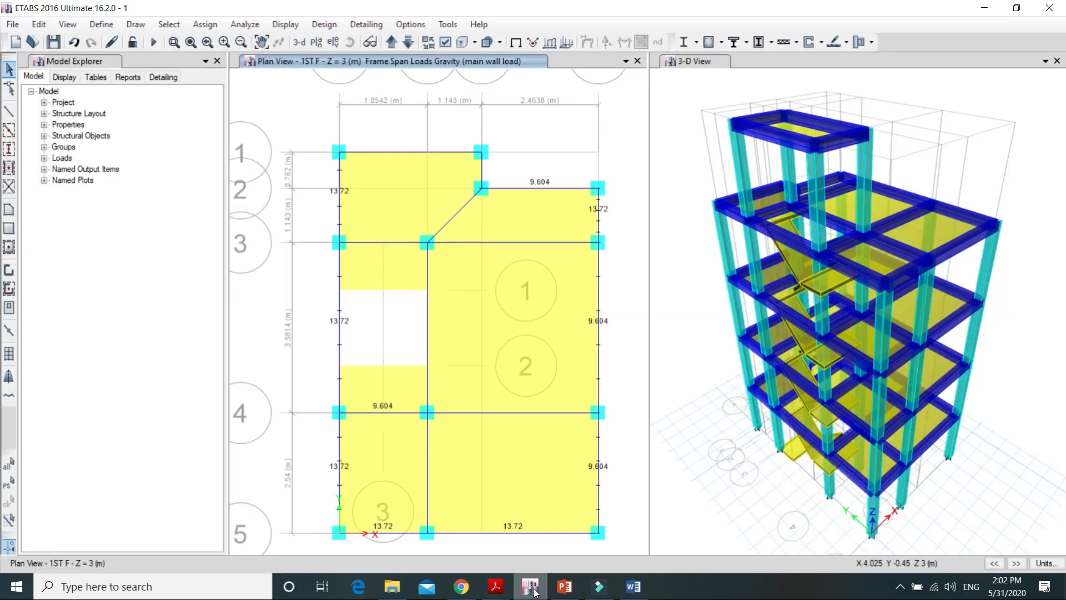
click(504, 412)
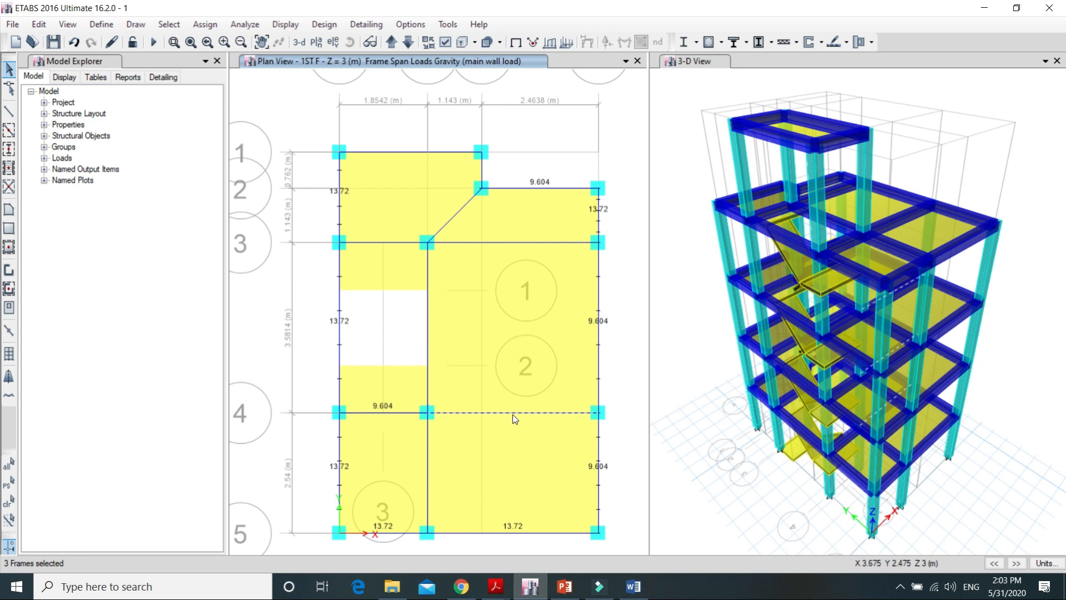
click(386, 151)
click(427, 328)
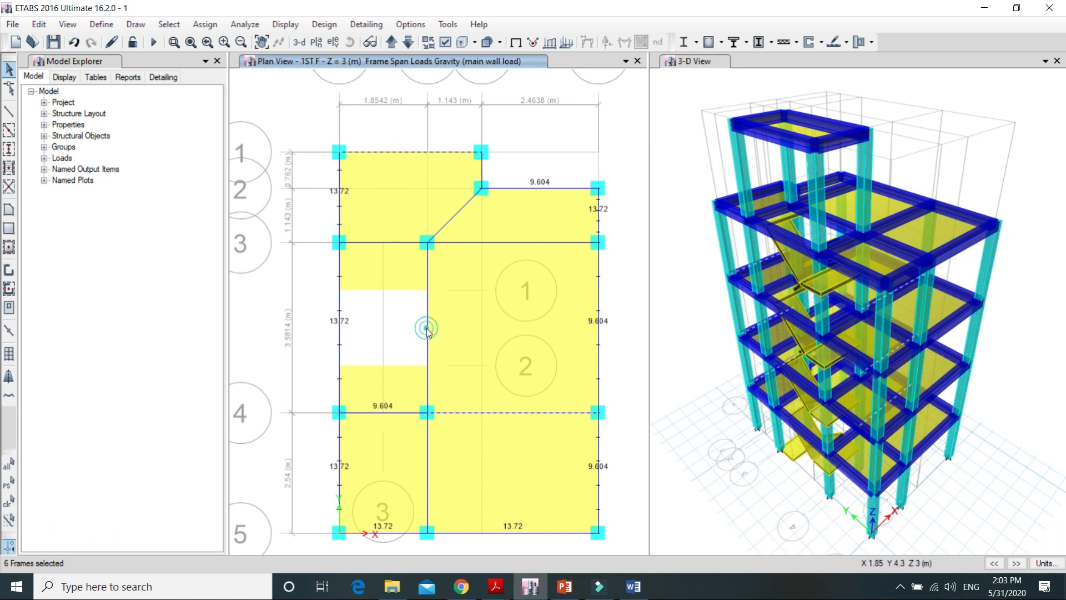
Step: Check the partition wall load calculations, with and without openings, in the Word document
click(633, 586)
scroll(413, 347, down, 5)
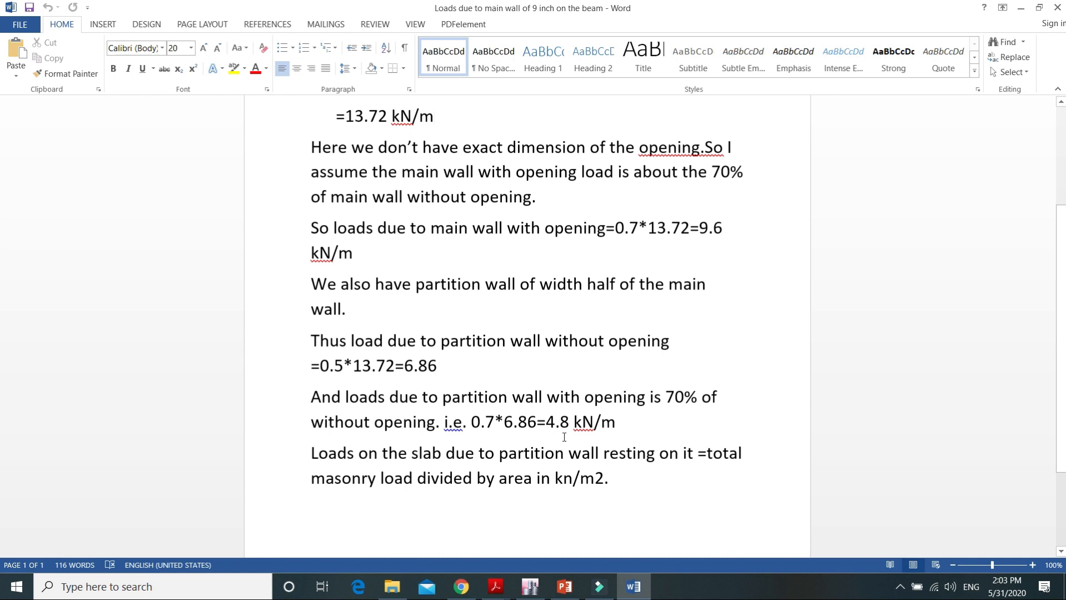
click(1021, 7)
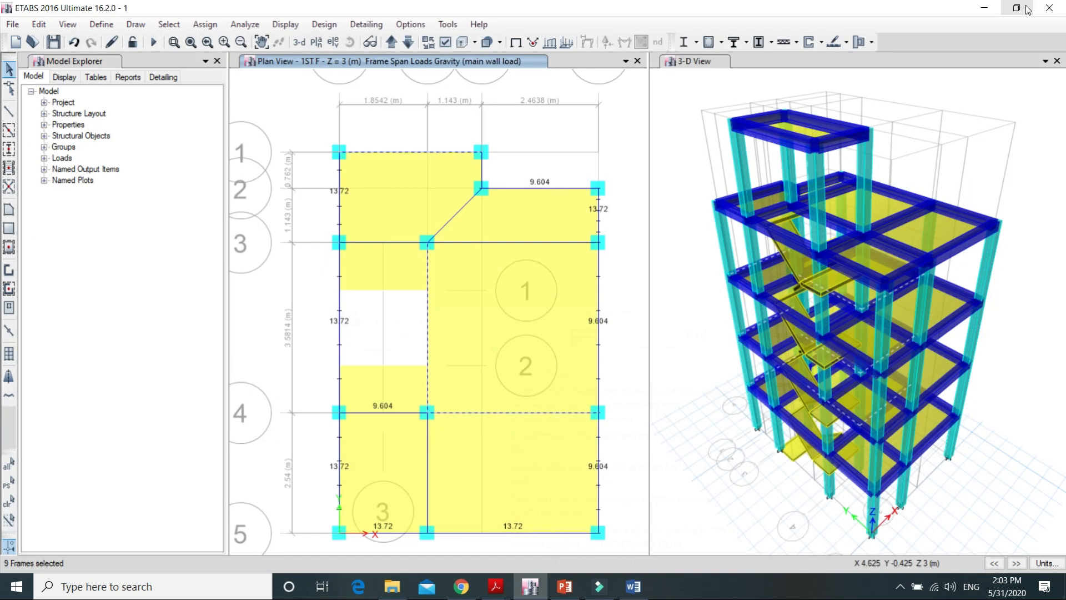
Step: Assign a uniform distributed load of 4.8 kN/m under the partition wall load pattern to the selected beams
click(209, 24)
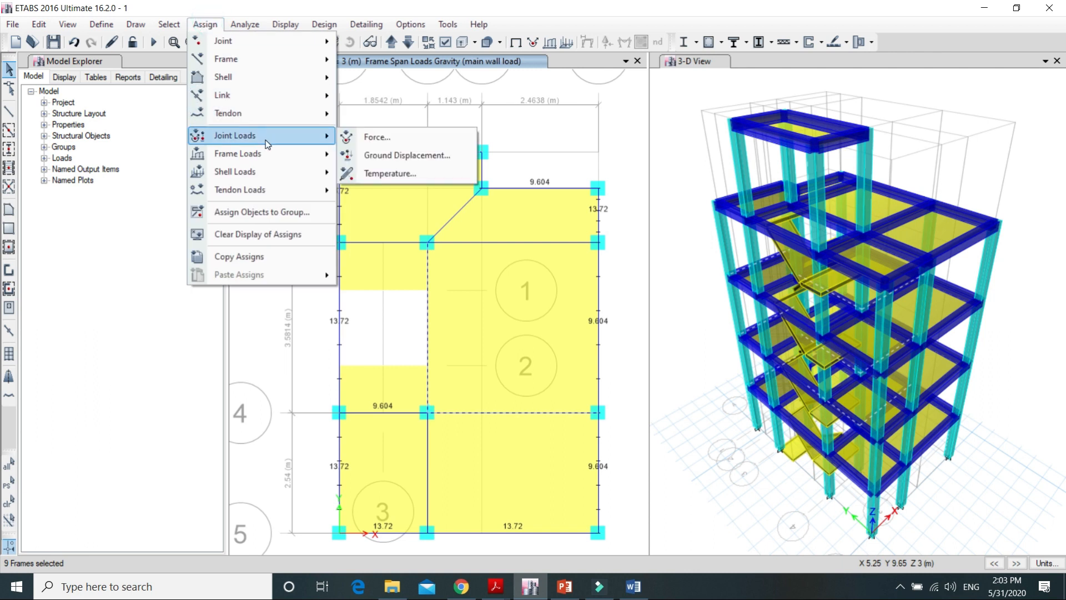
click(266, 154)
click(361, 170)
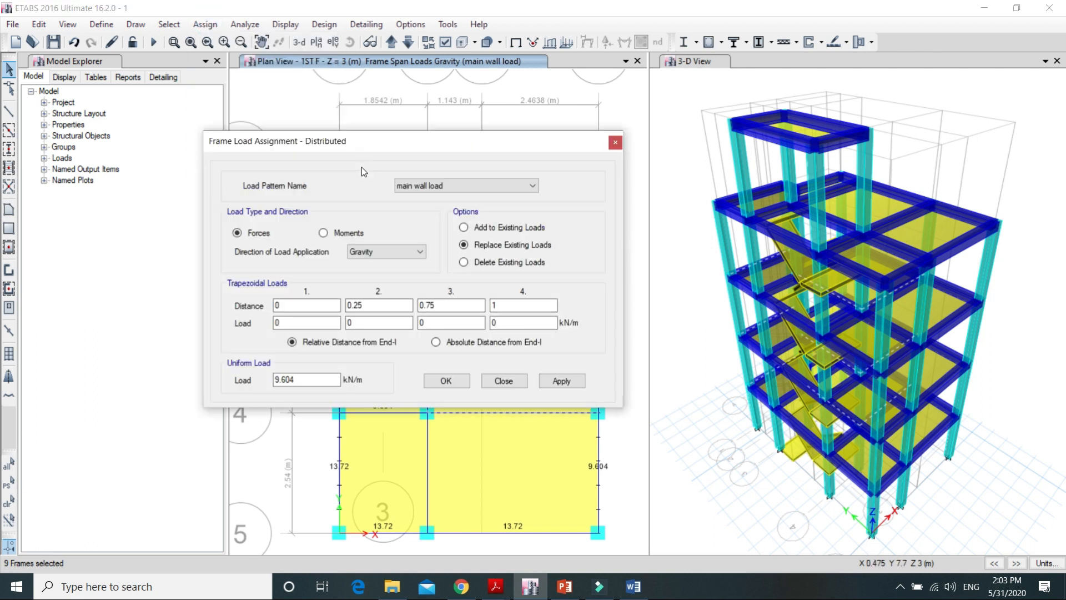
click(309, 381)
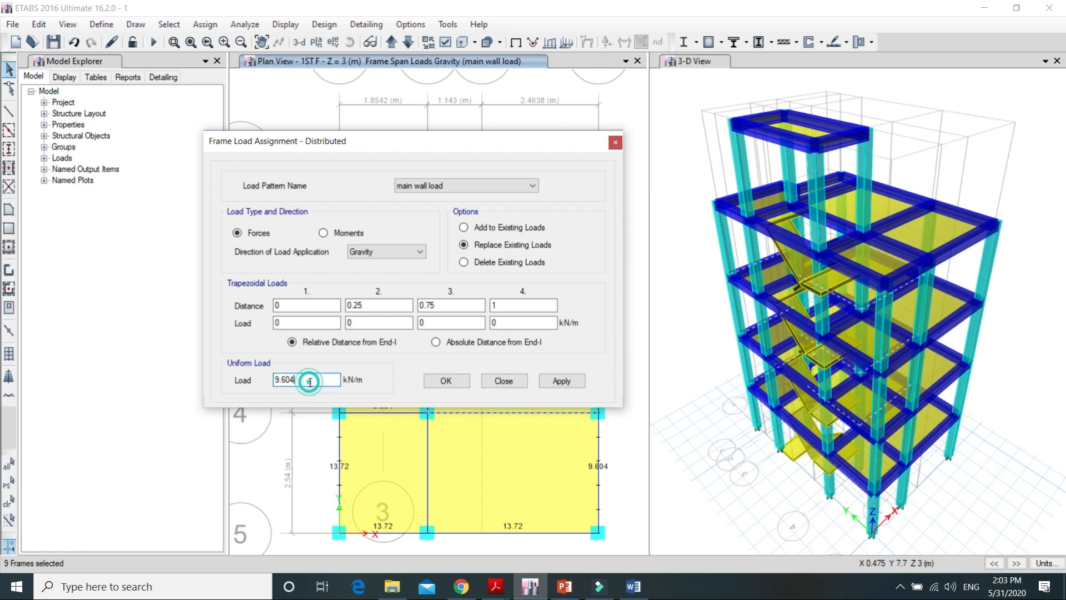
click(532, 187)
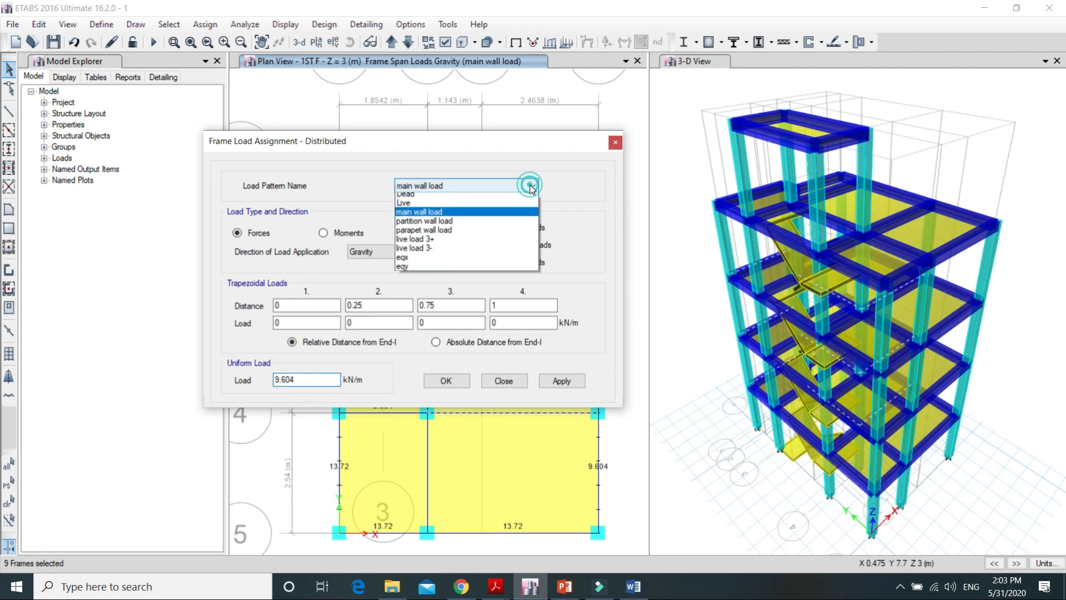
click(466, 226)
click(294, 380)
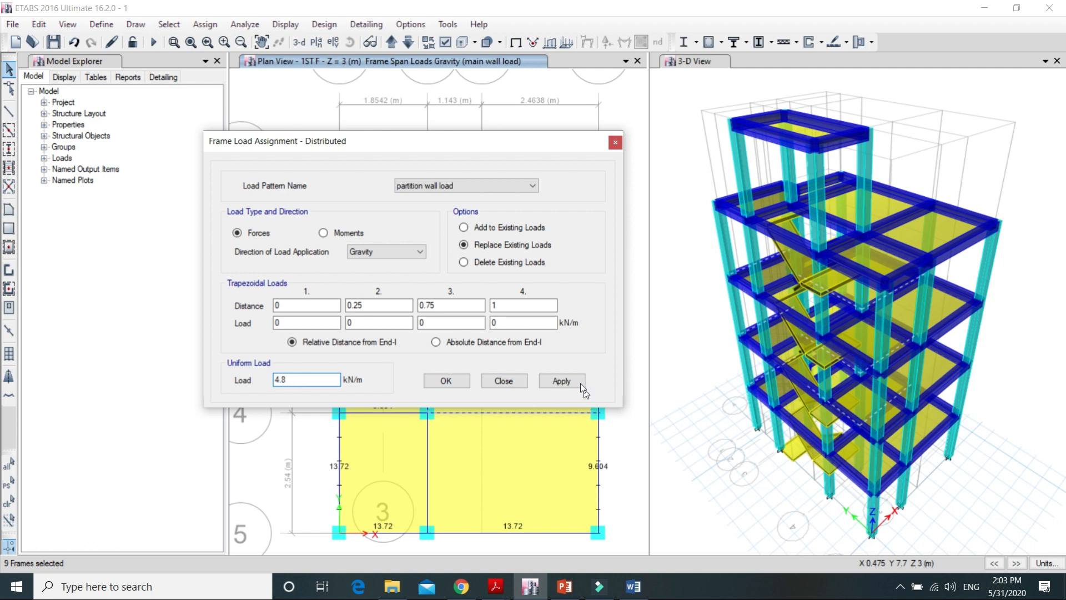
click(562, 381)
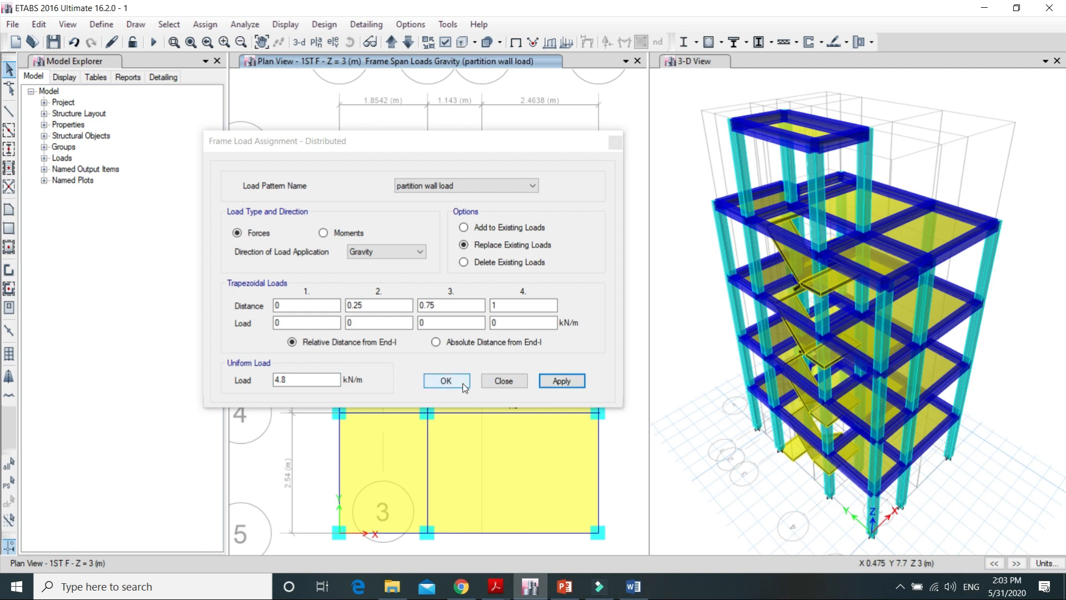
click(463, 384)
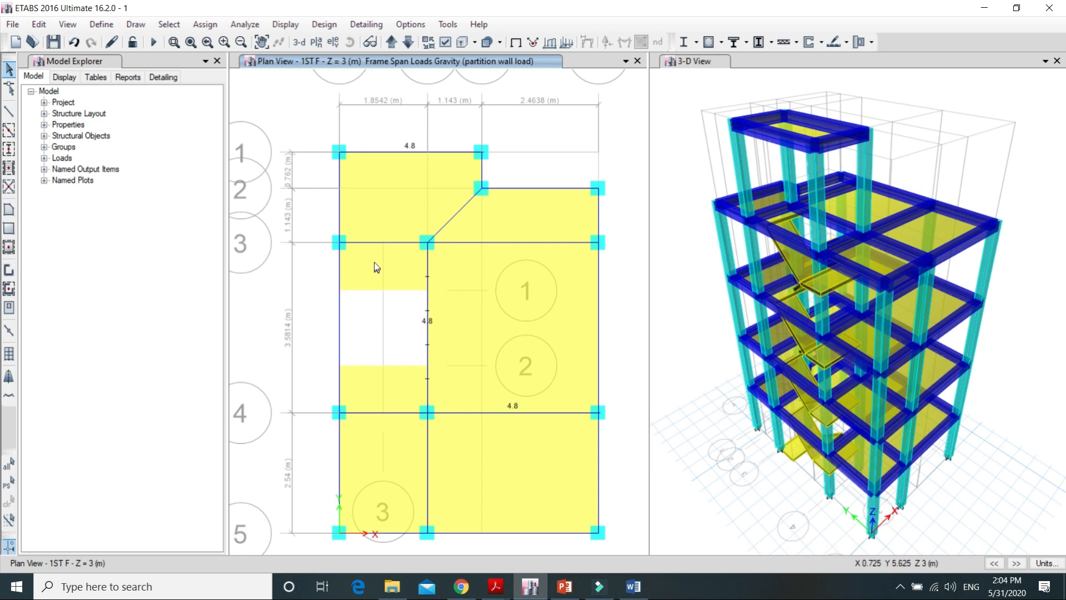
Step: Check the first floor plan in 2.pdf, return to ETABS and select the left-bay beam on grid 3
click(492, 593)
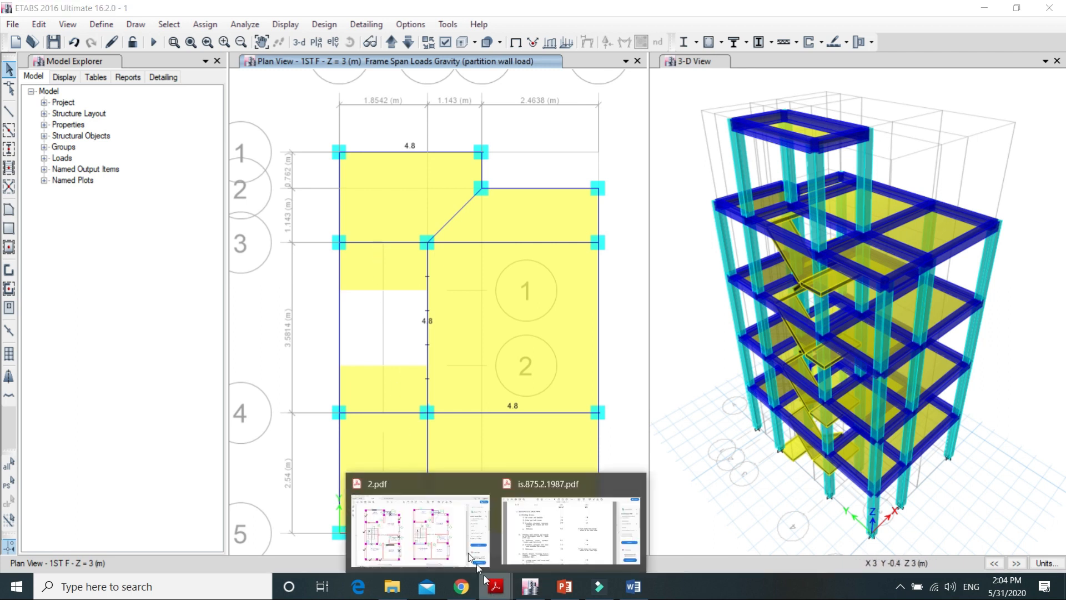
click(445, 521)
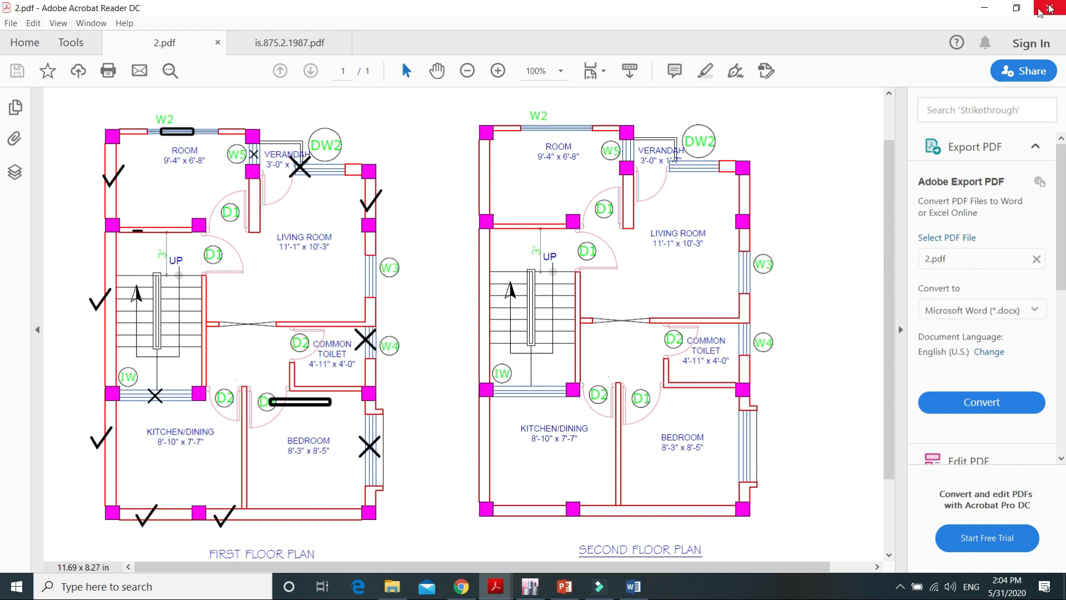
click(988, 7)
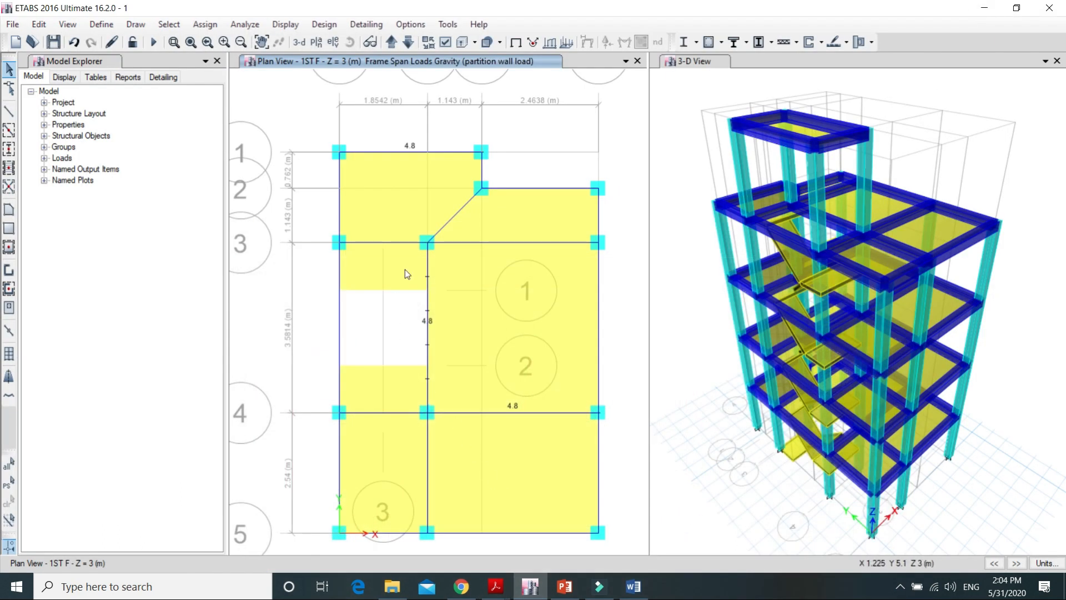
click(399, 243)
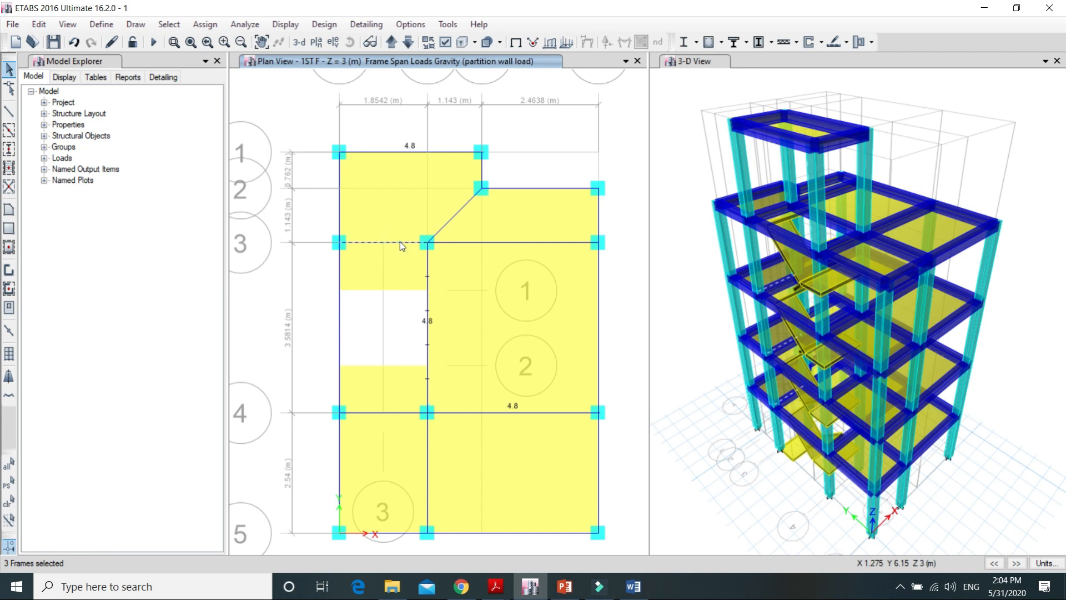
Step: Assign a uniform partition wall load of 6.86 kN/m to the selected beam, checking the value in the Word calculation document
click(205, 24)
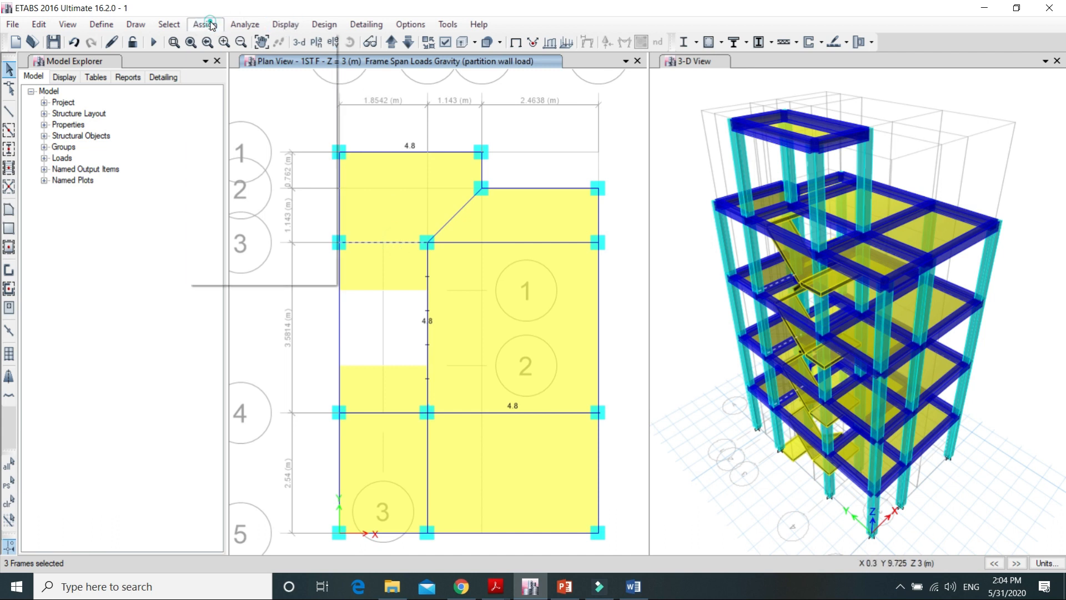
mouse_move(266, 155)
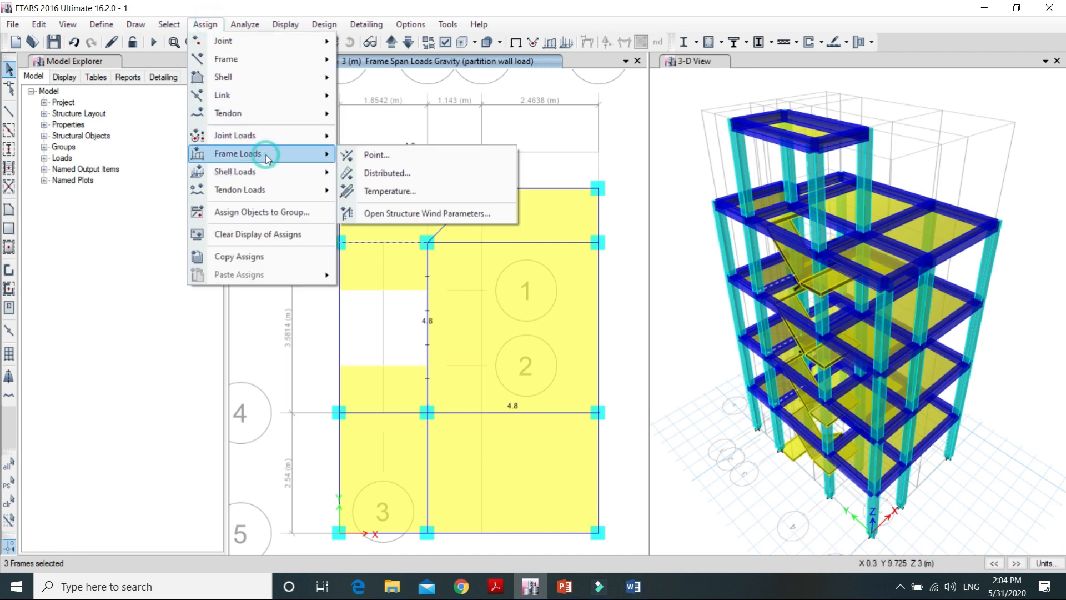
click(399, 172)
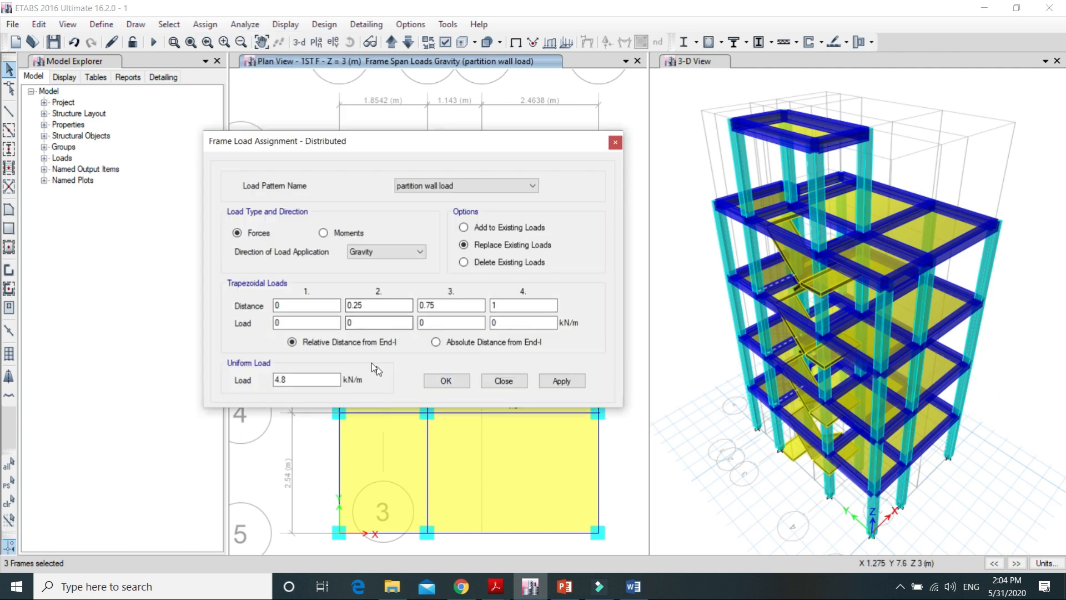
click(299, 378)
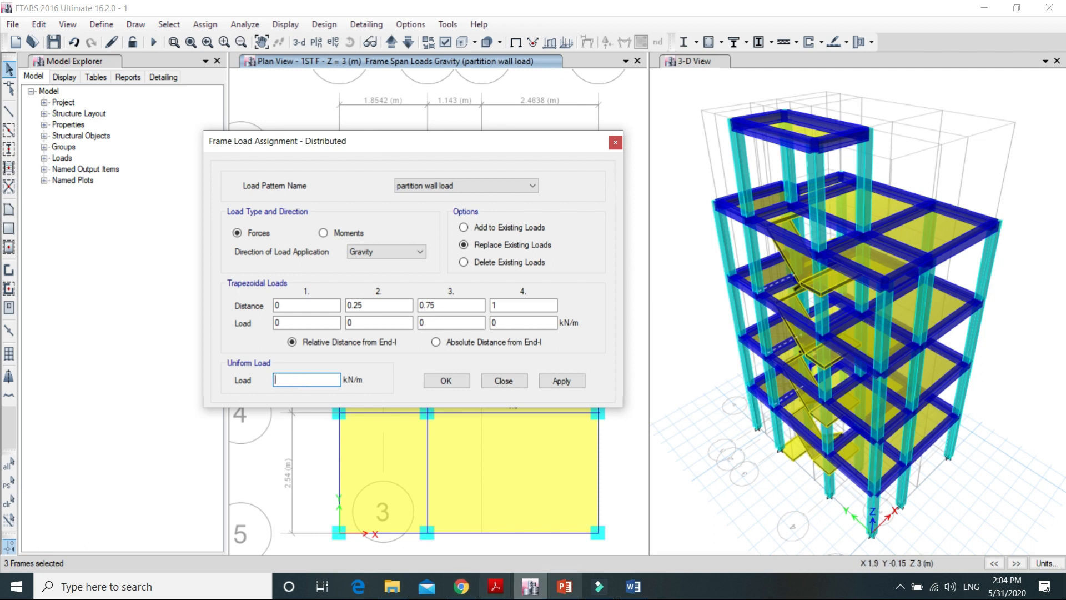
click(631, 594)
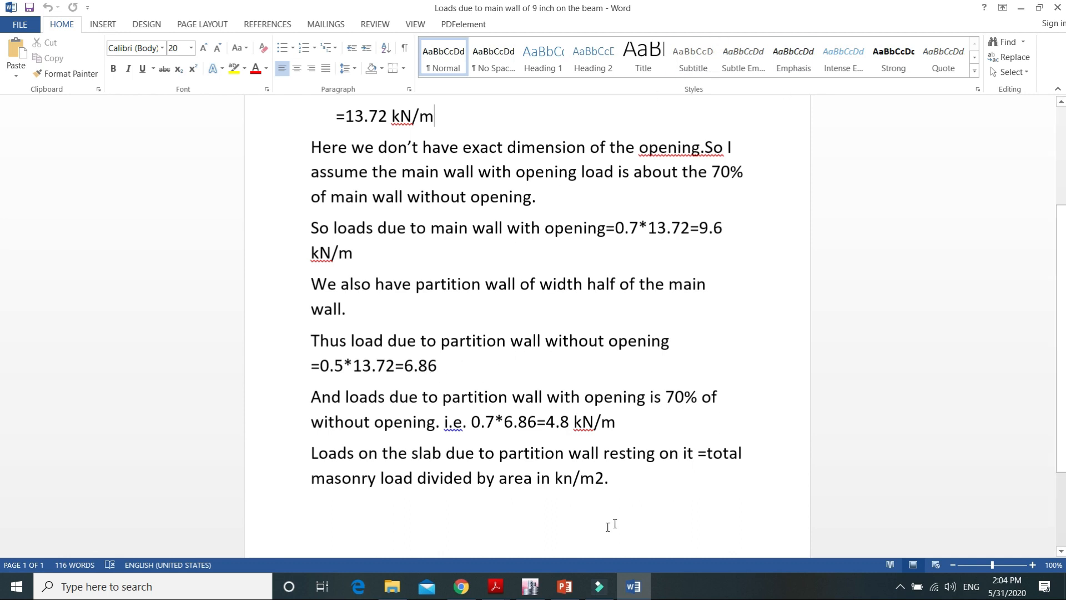
click(533, 586)
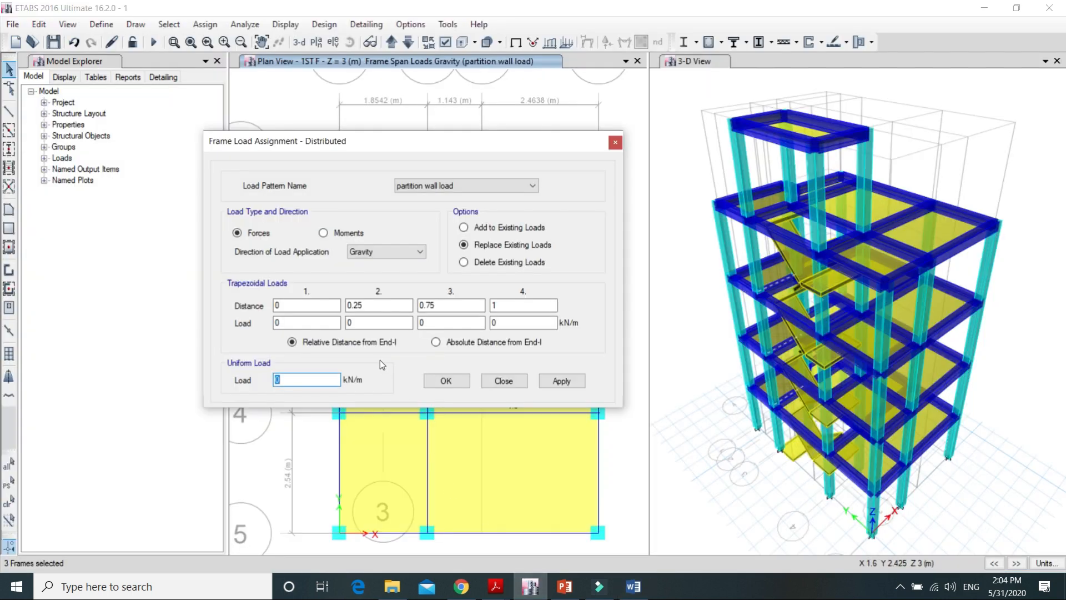
text(6.86)
click(561, 381)
click(447, 383)
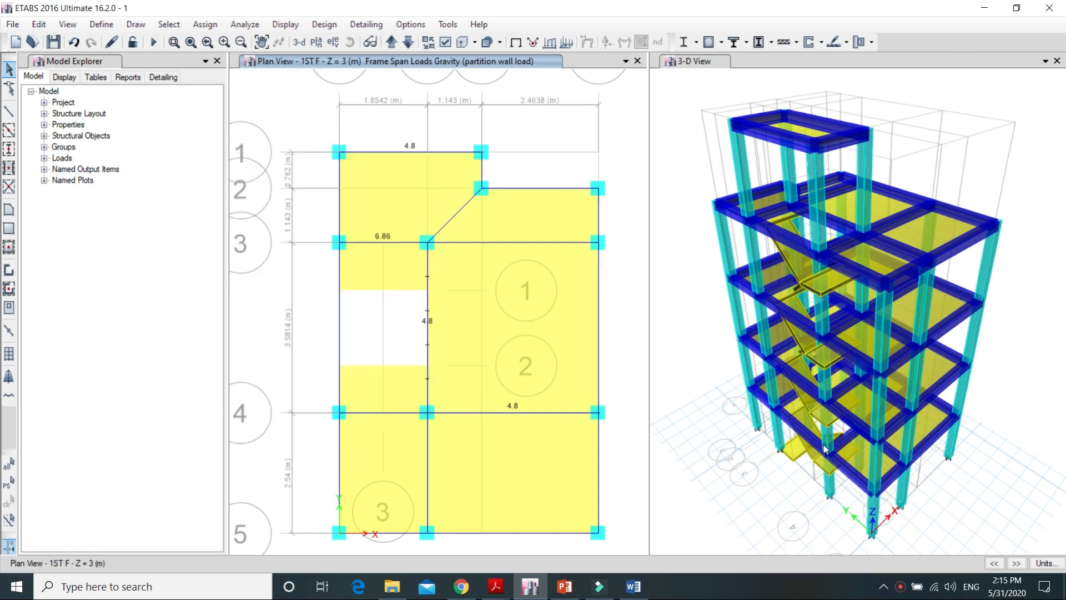
Step: Select the five floor slab panels around the stair bay, leaving out the stair landings
click(389, 197)
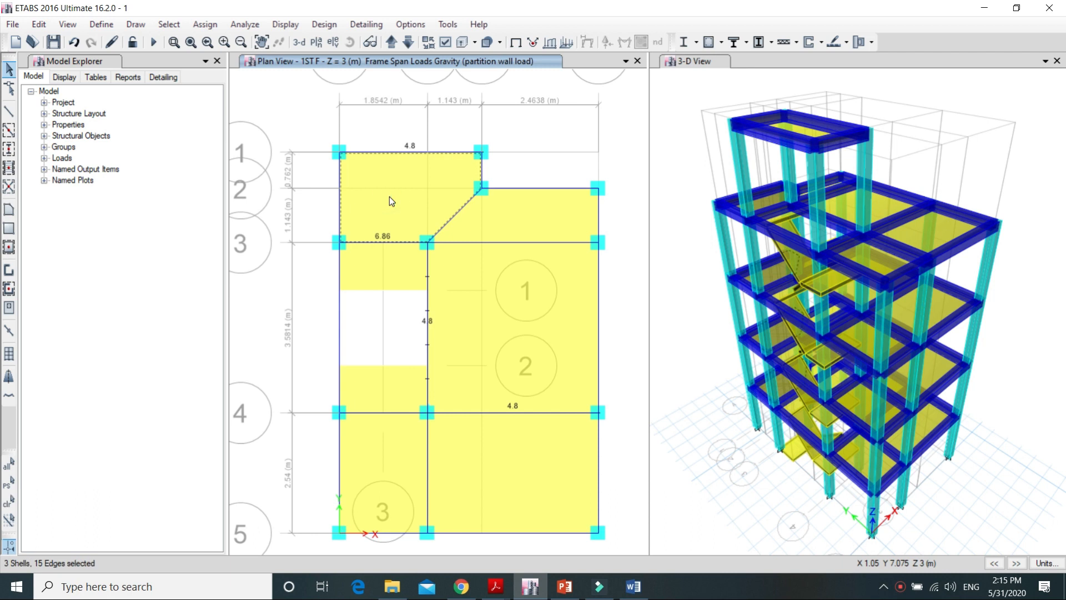
click(488, 221)
click(476, 338)
click(515, 477)
click(392, 445)
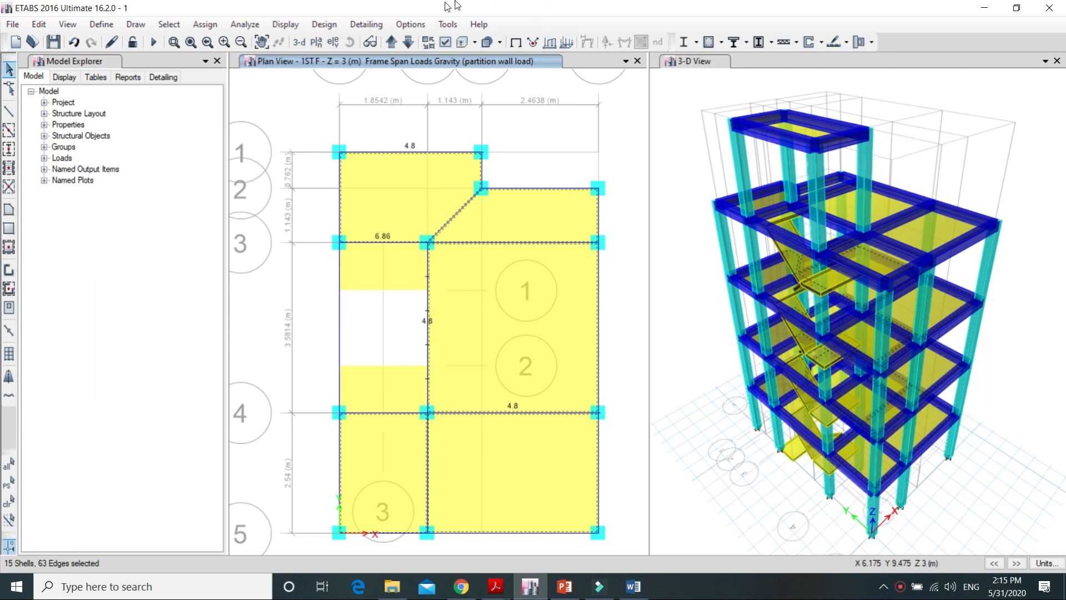
Step: Assign a uniform shell load of 2 kN/m² under live load 3- to the selected slabs, checking the dwelling loads in is.875.2.1987.pdf
click(205, 25)
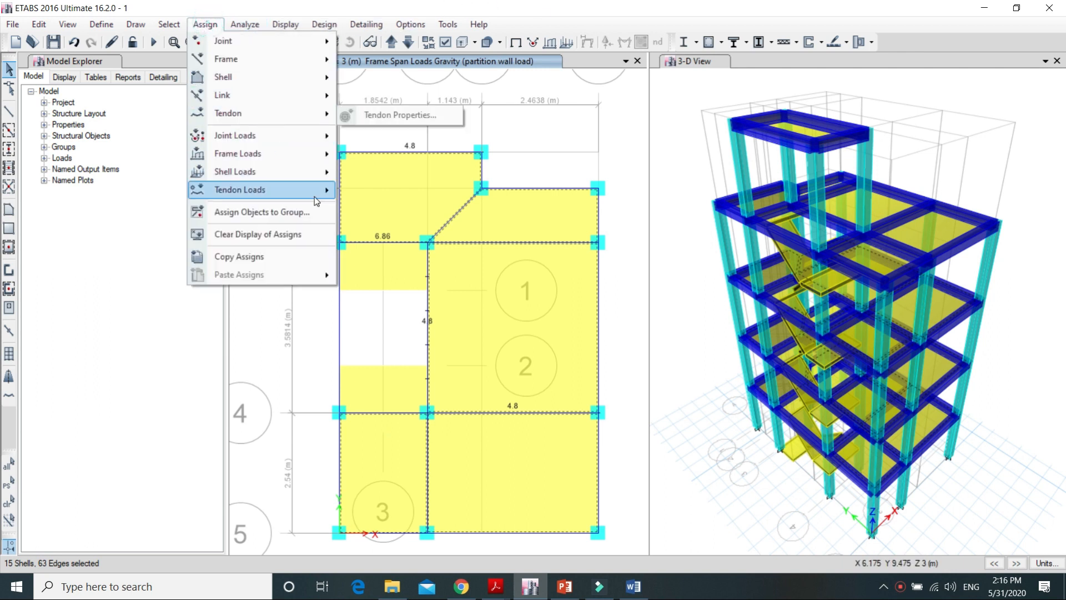
mouse_move(283, 172)
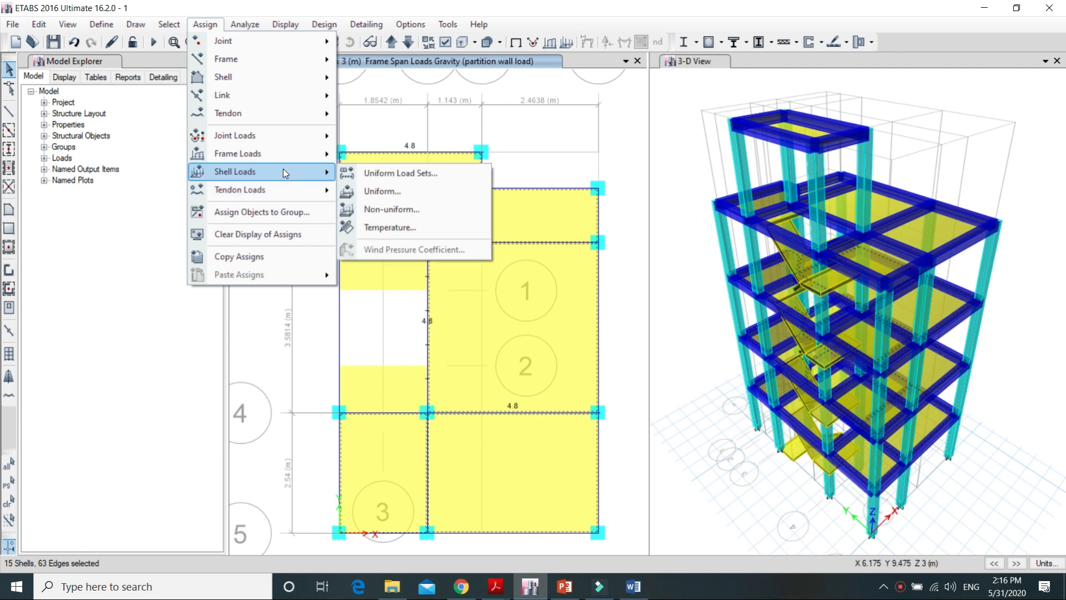
click(399, 188)
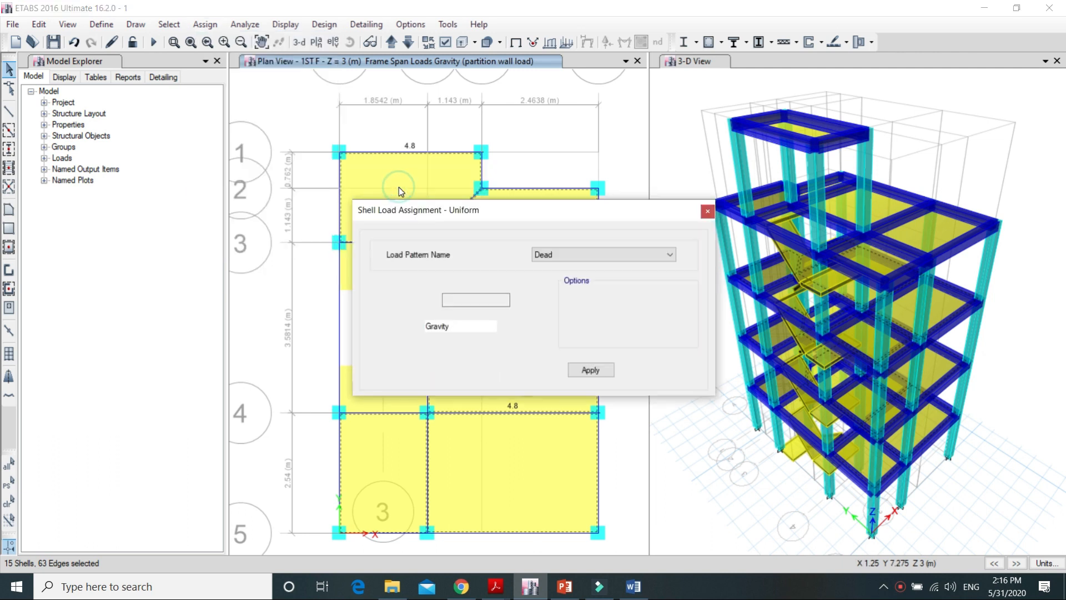
click(669, 255)
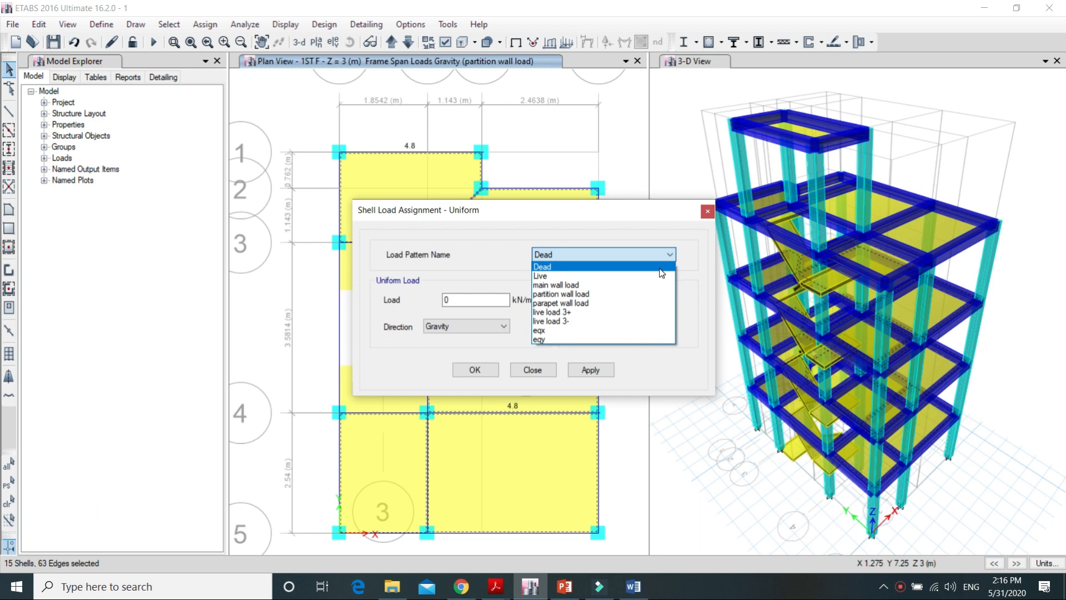
click(495, 586)
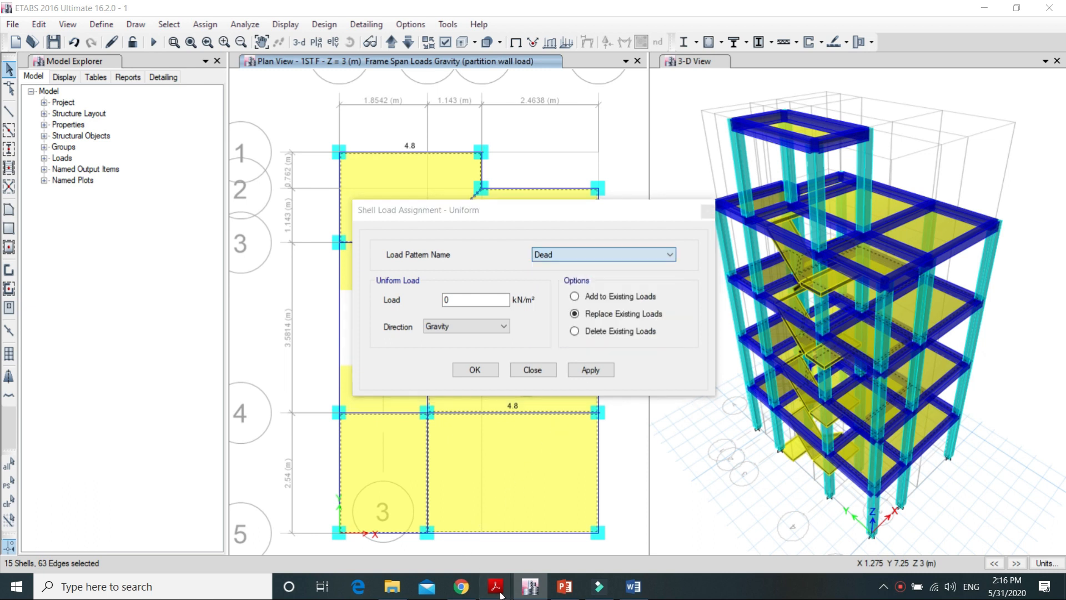
click(533, 528)
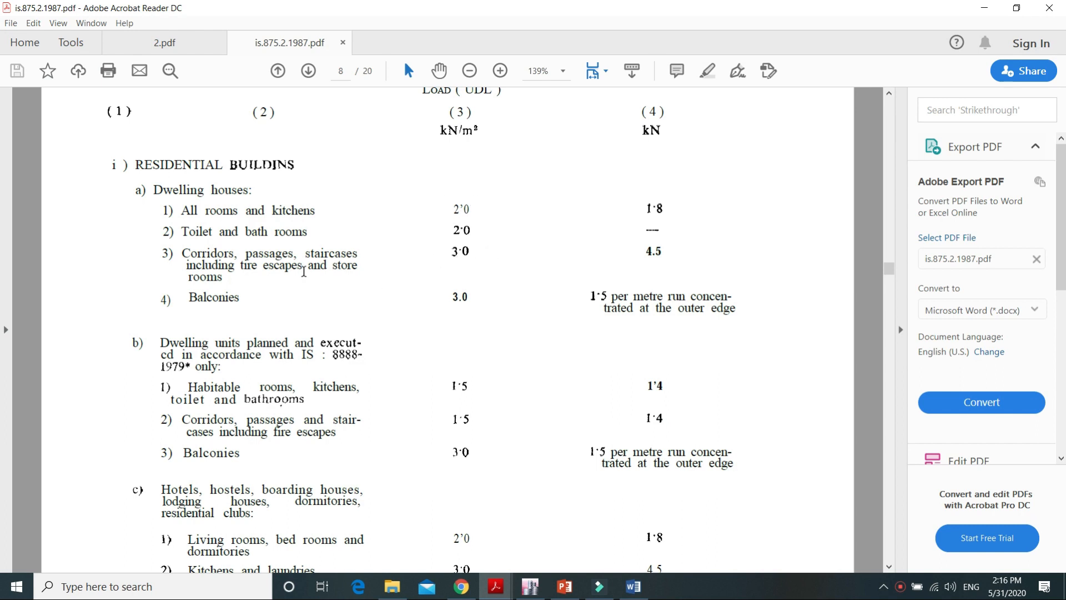
click(982, 11)
click(590, 370)
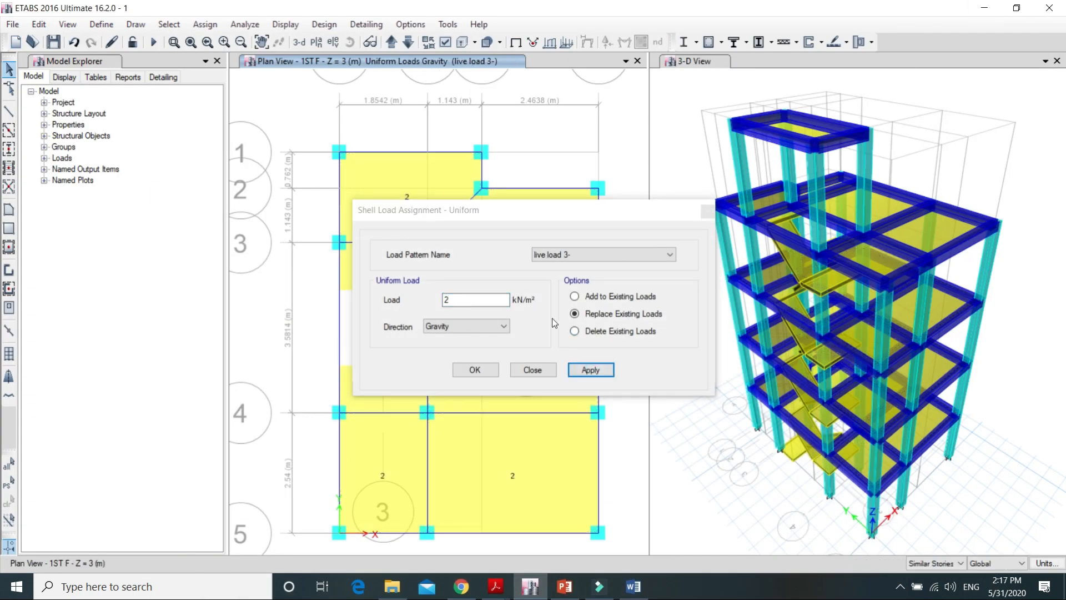
click(472, 370)
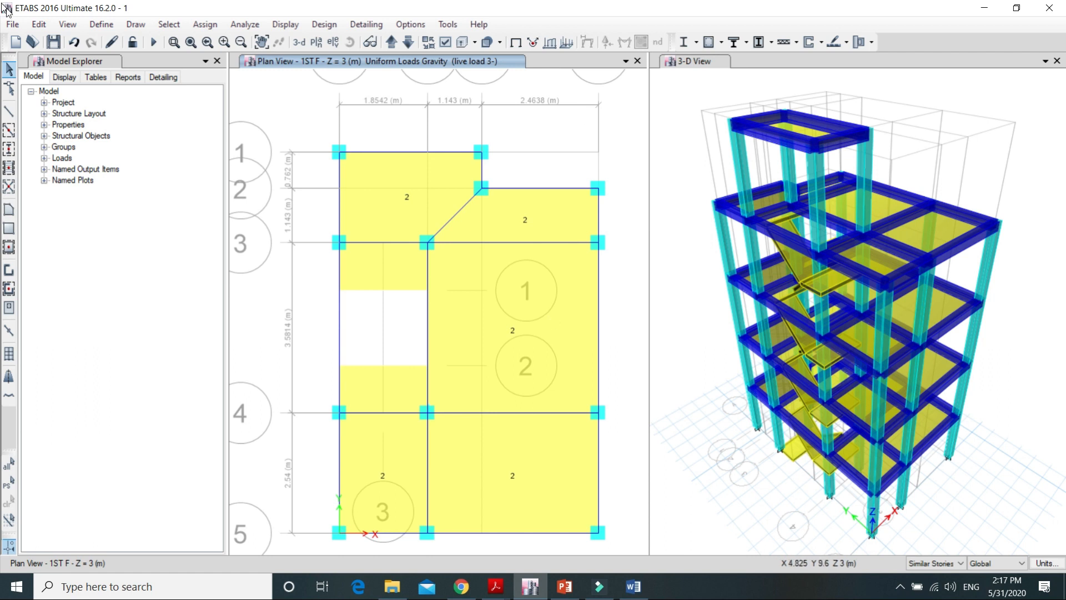
Step: Add a load pattern named surface finish with type Super Dead and self weight multiplier 0
click(101, 25)
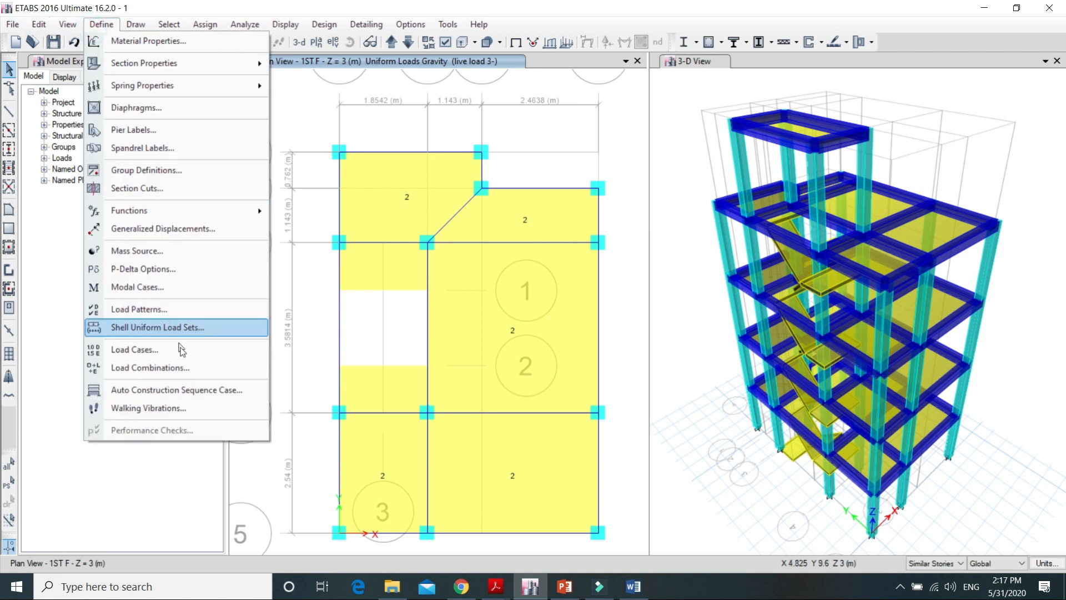
click(180, 309)
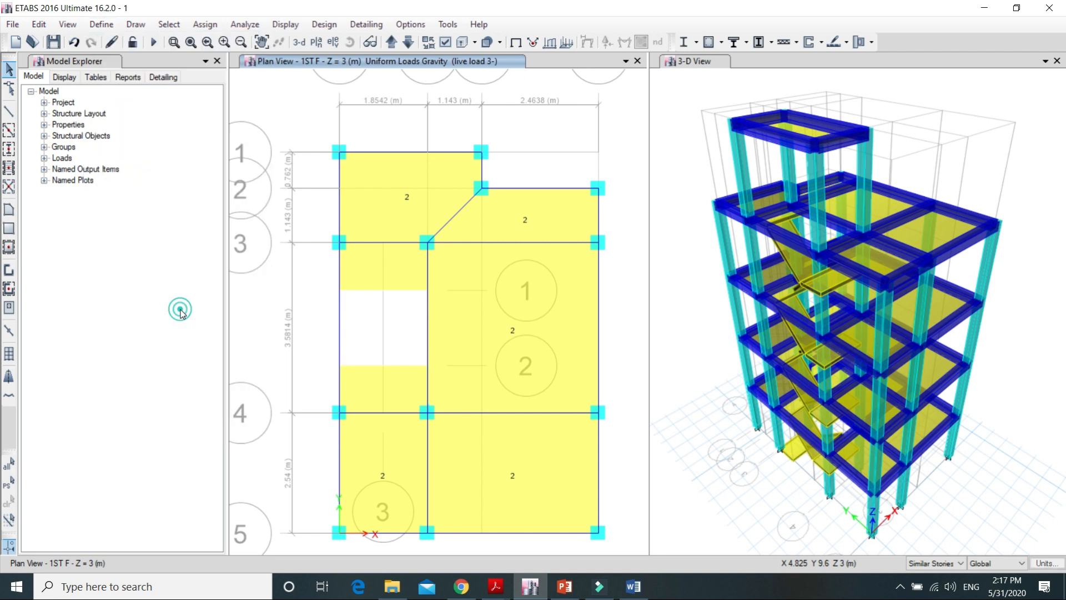
click(316, 253)
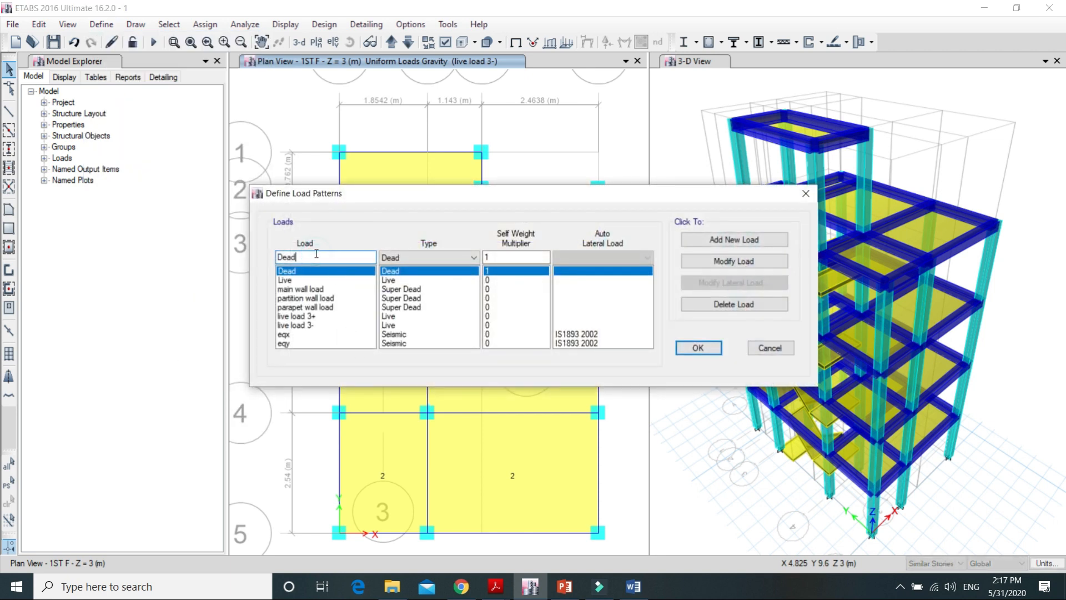
key(BackSpace)
key(BackSpace)
key(BackSpace)
click(460, 259)
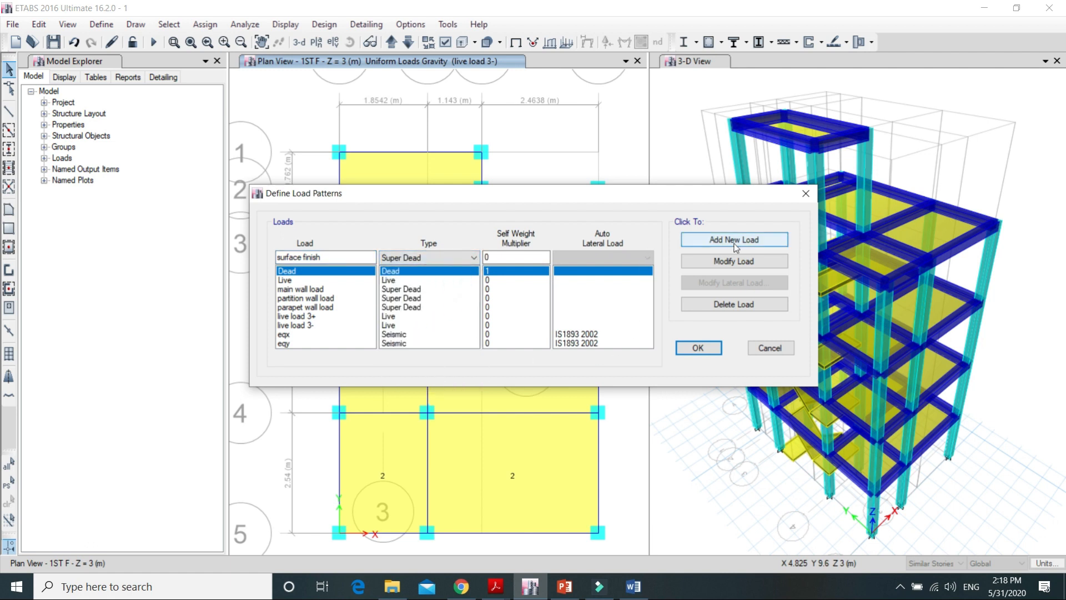
click(701, 349)
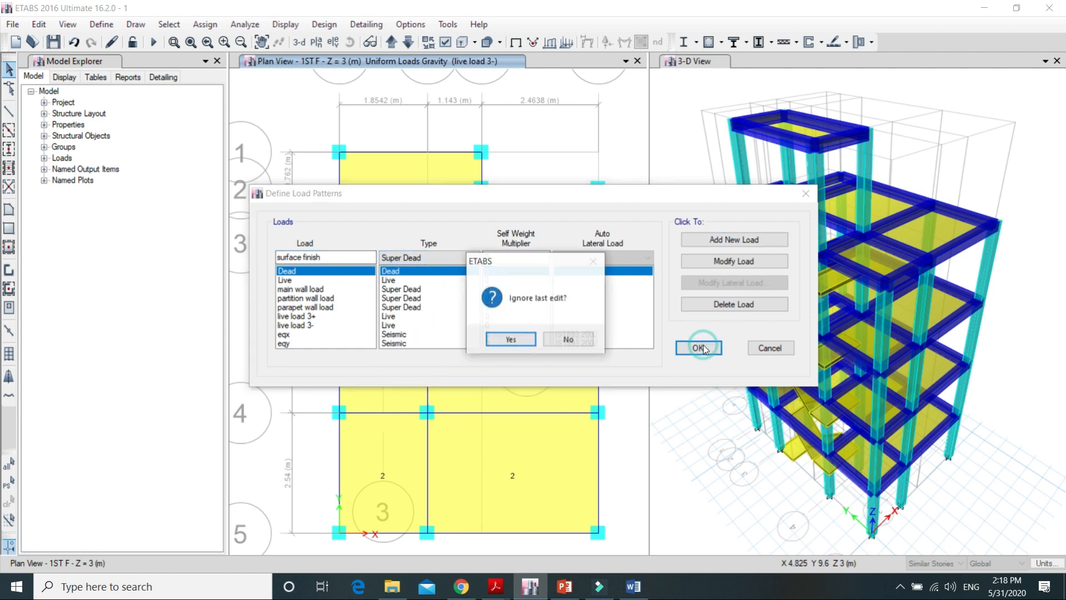
click(584, 340)
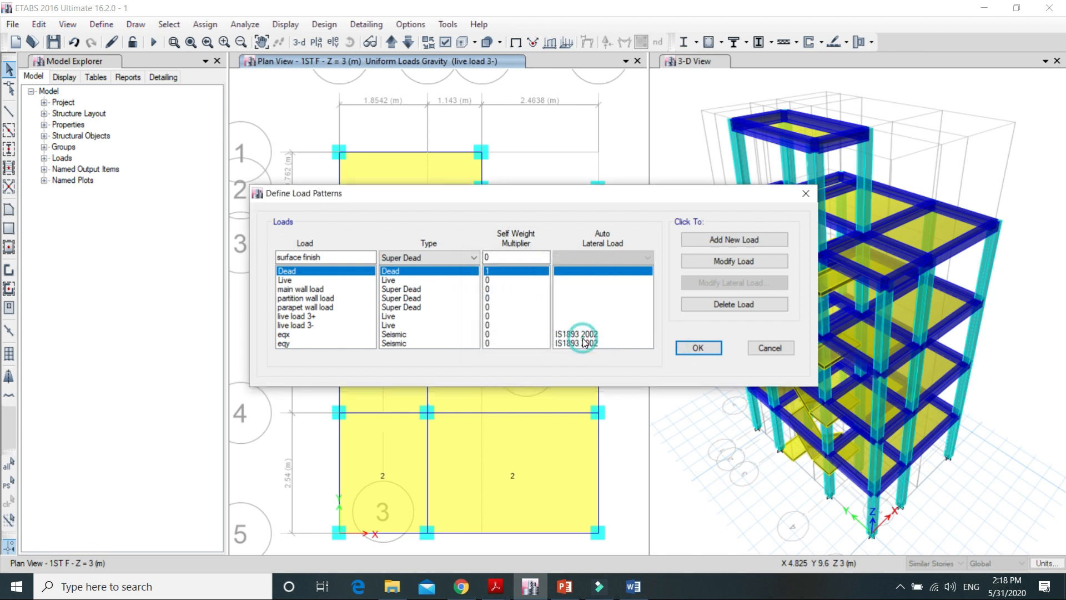
click(730, 242)
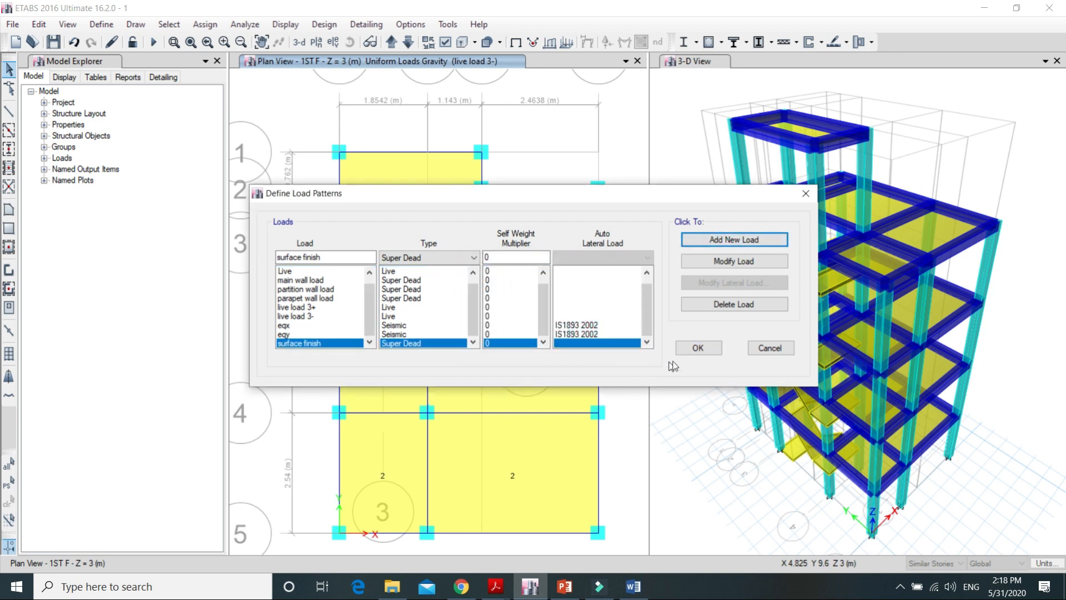
Step: Reselect the previously loaded floor slabs and assign them a uniform shell load of 1 kN/m² under surface finish in the gravity direction
click(697, 349)
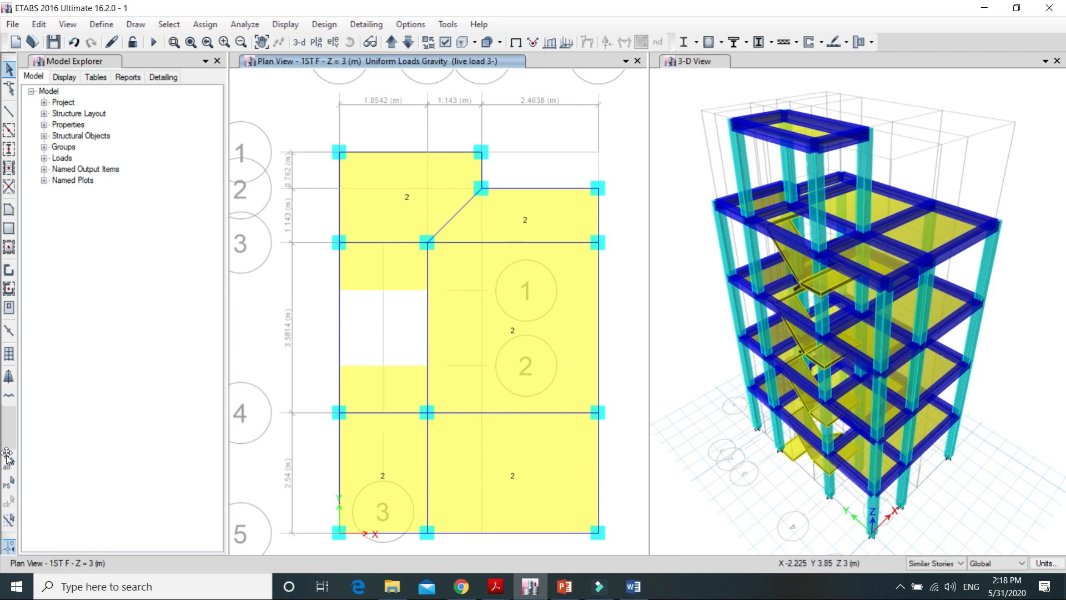
click(8, 483)
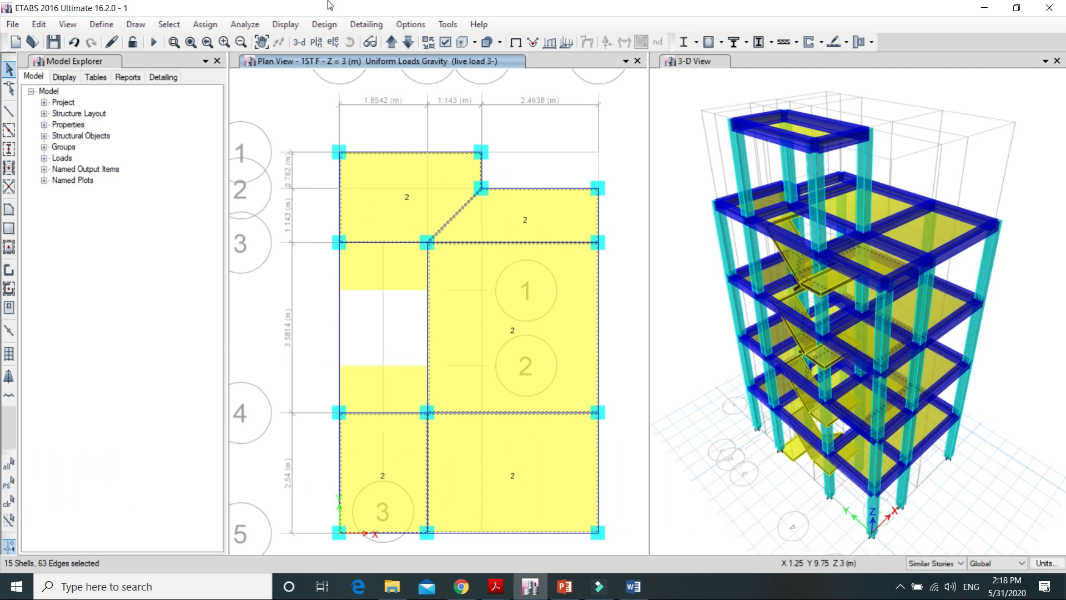
click(203, 23)
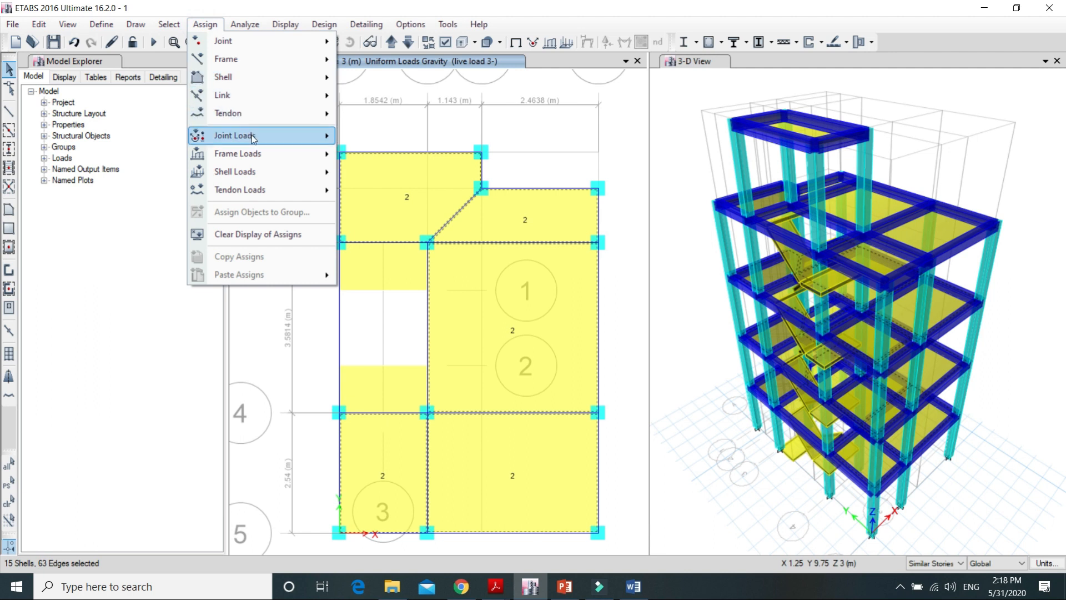
mouse_move(255, 172)
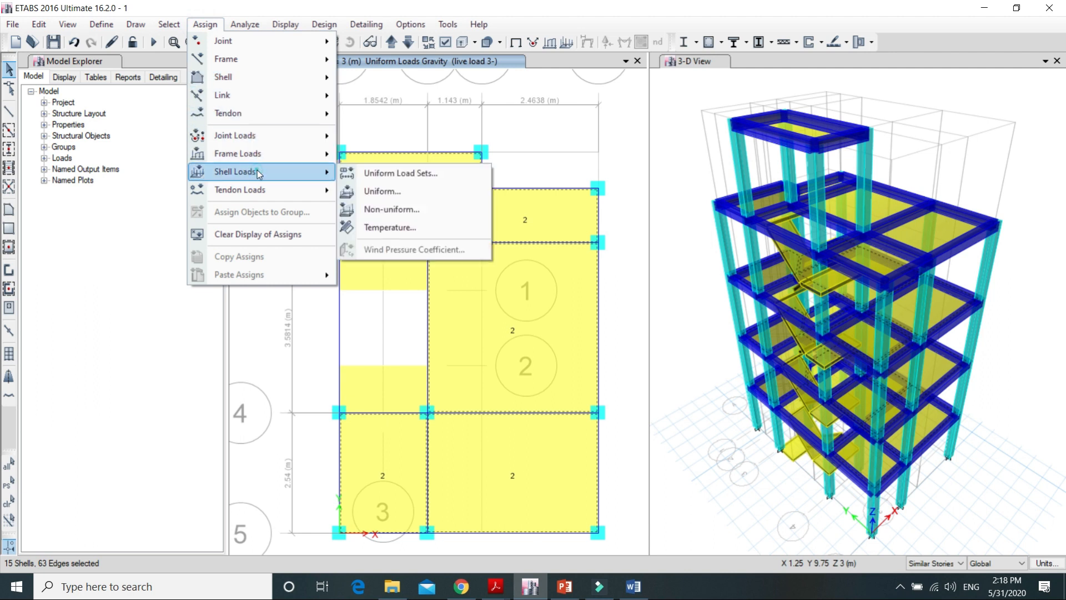
click(458, 194)
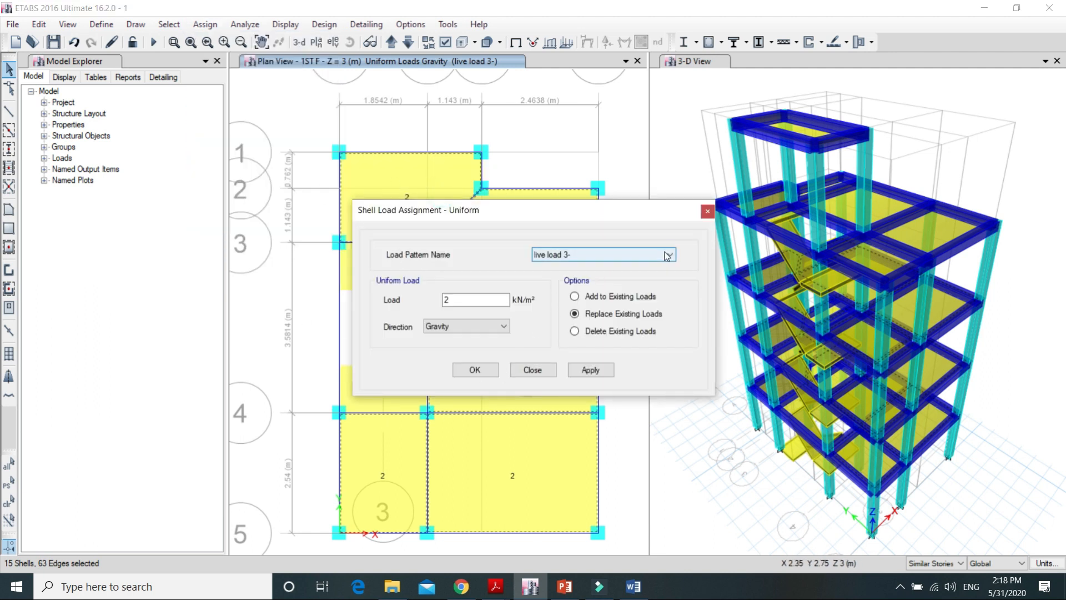
click(667, 256)
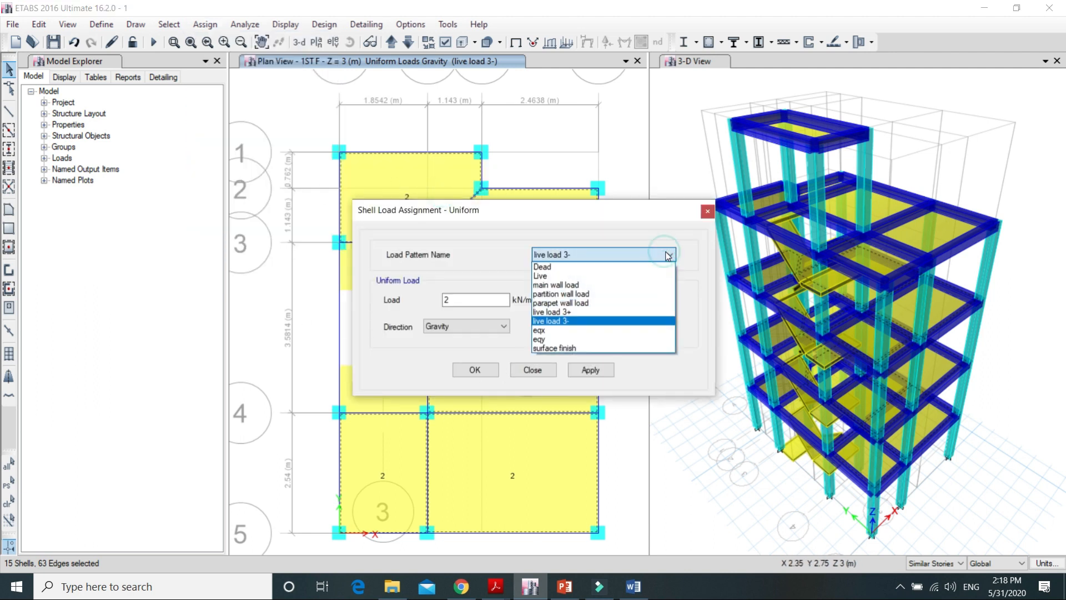
click(604, 347)
click(476, 298)
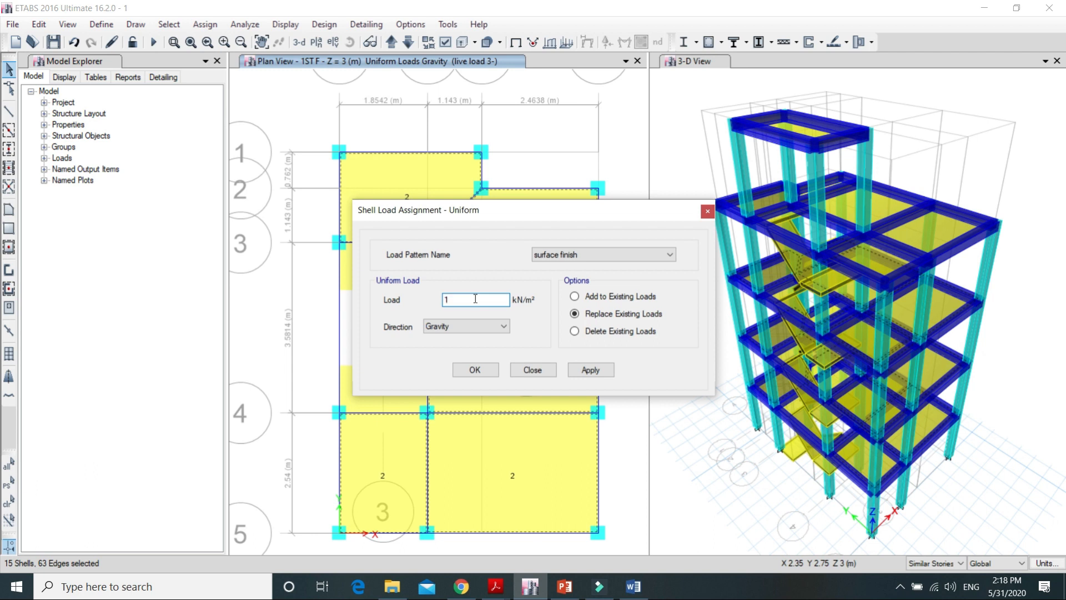
click(594, 372)
click(477, 369)
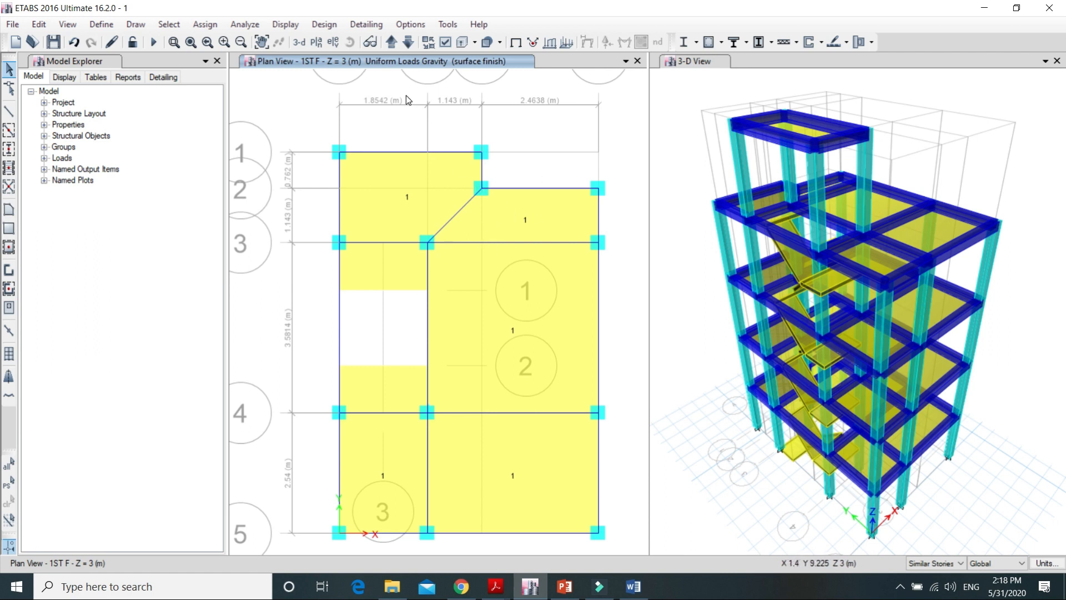
Step: Show the uniform gravity shell loads of the live load 3- pattern on the 1ST F plan
click(285, 24)
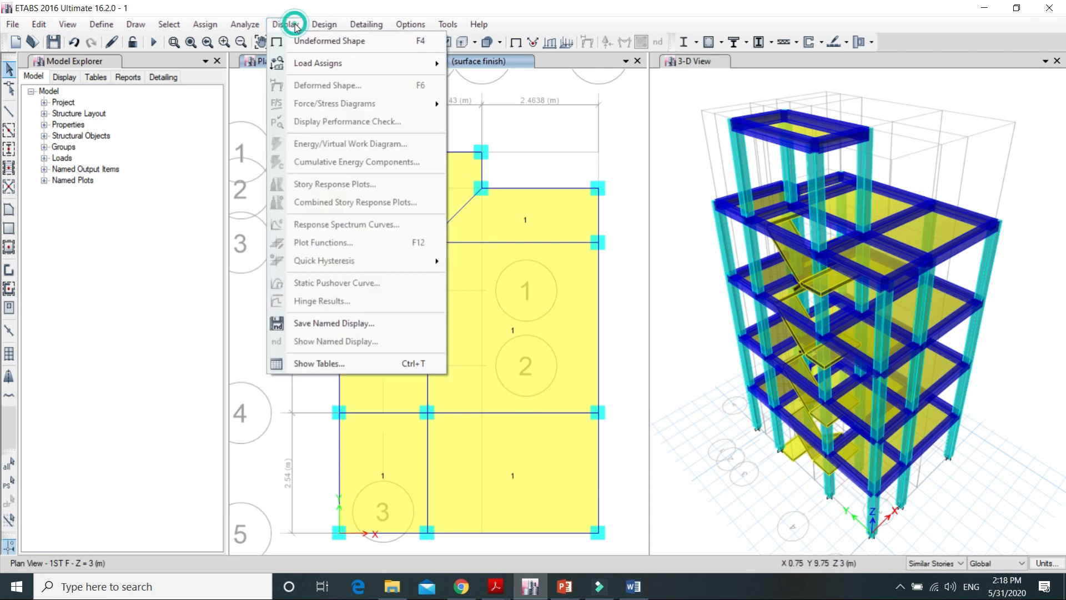
mouse_move(322, 65)
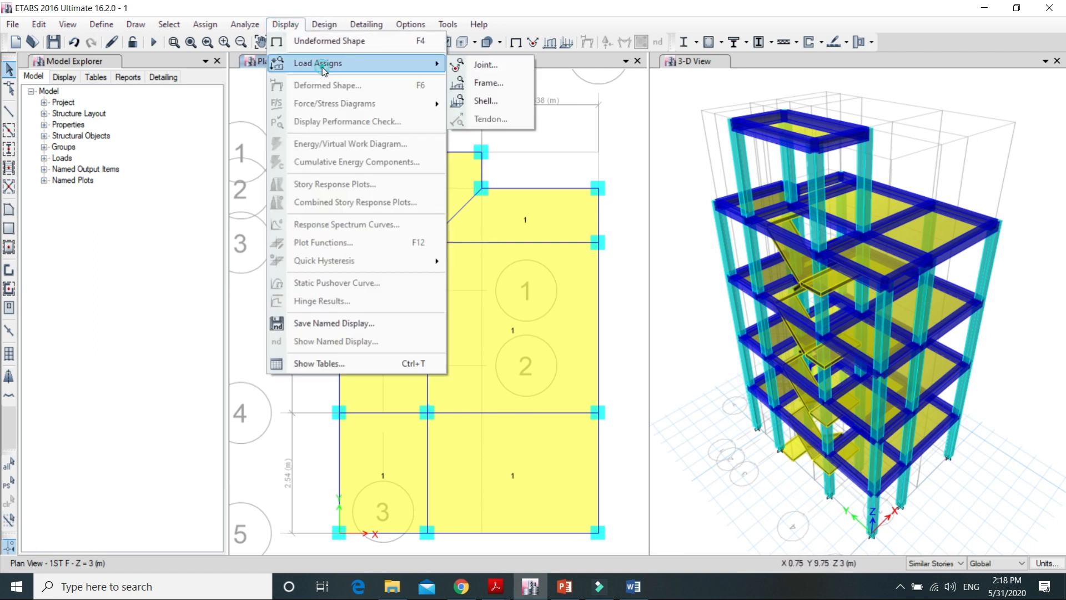
click(486, 101)
click(614, 232)
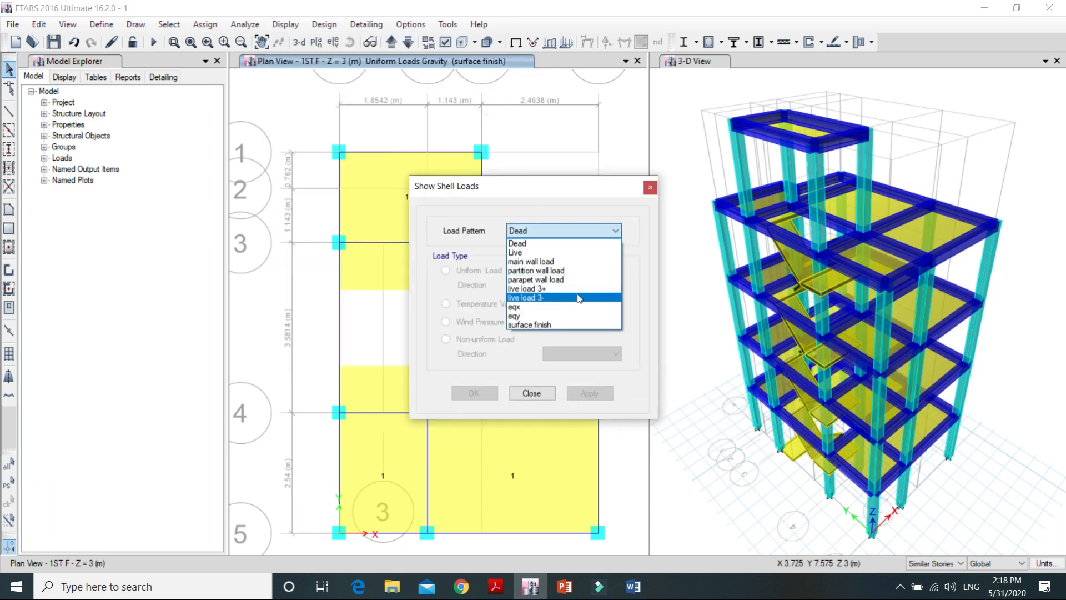
click(573, 298)
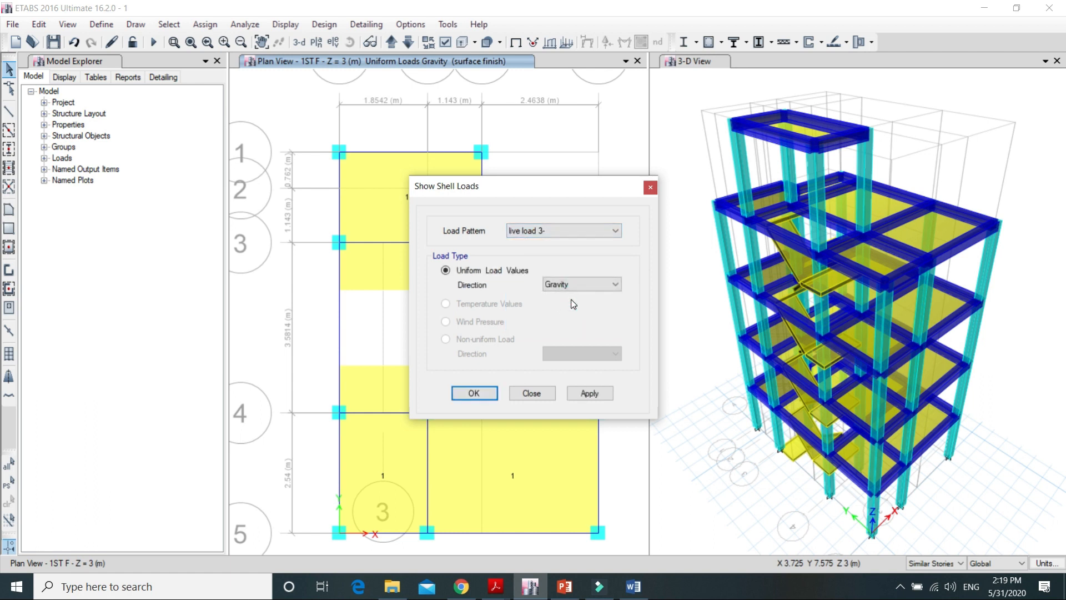
click(586, 394)
click(486, 393)
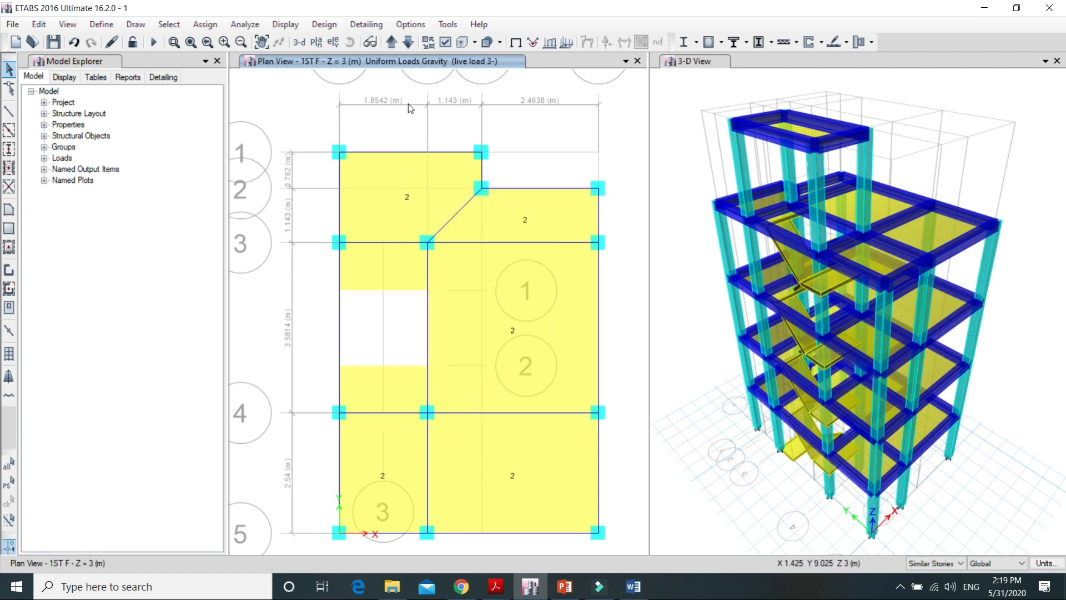
Step: Select the two stair landing panels and assign them a uniform shell load of 3 kN/m² under live load 3+
key(alt)
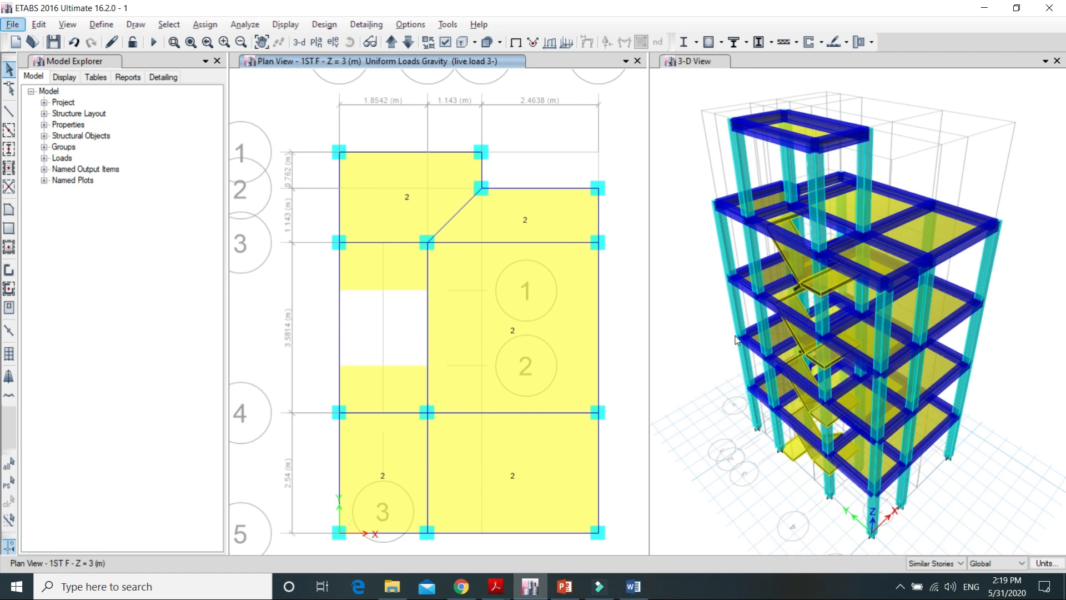
click(386, 273)
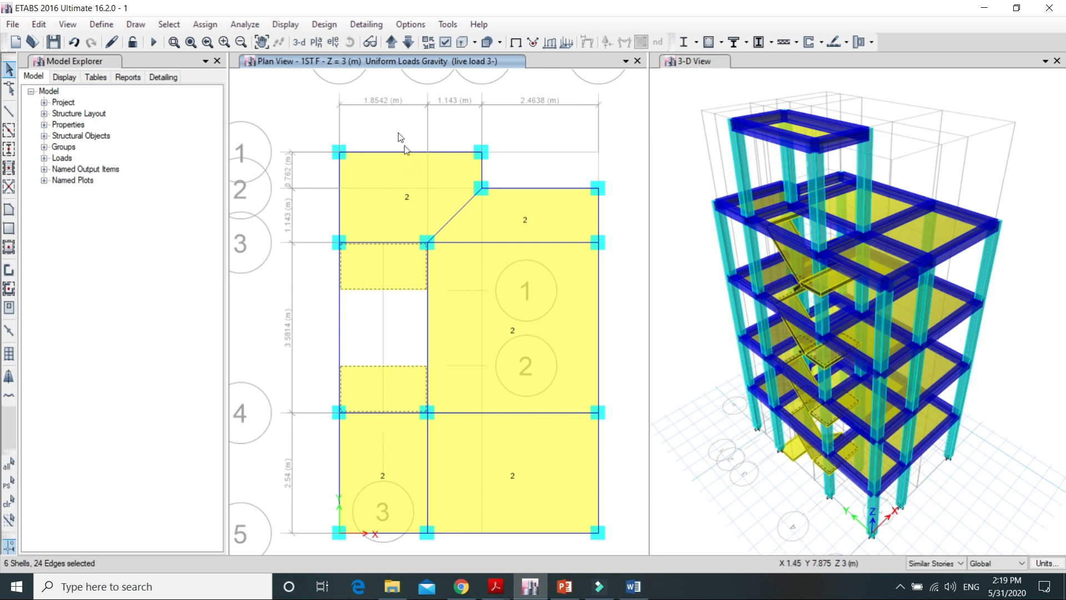
click(205, 24)
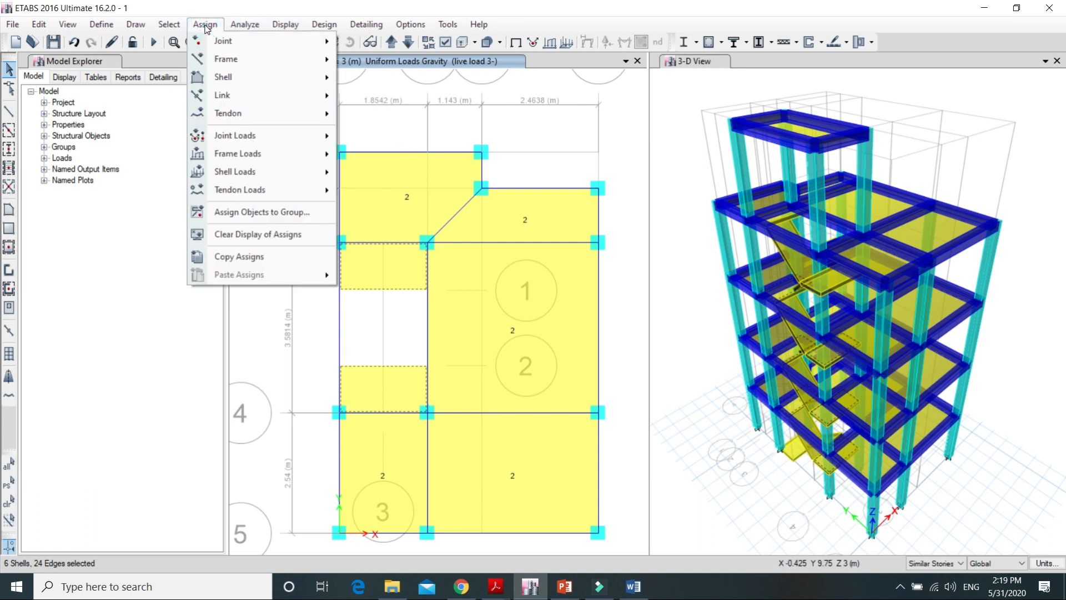
click(309, 173)
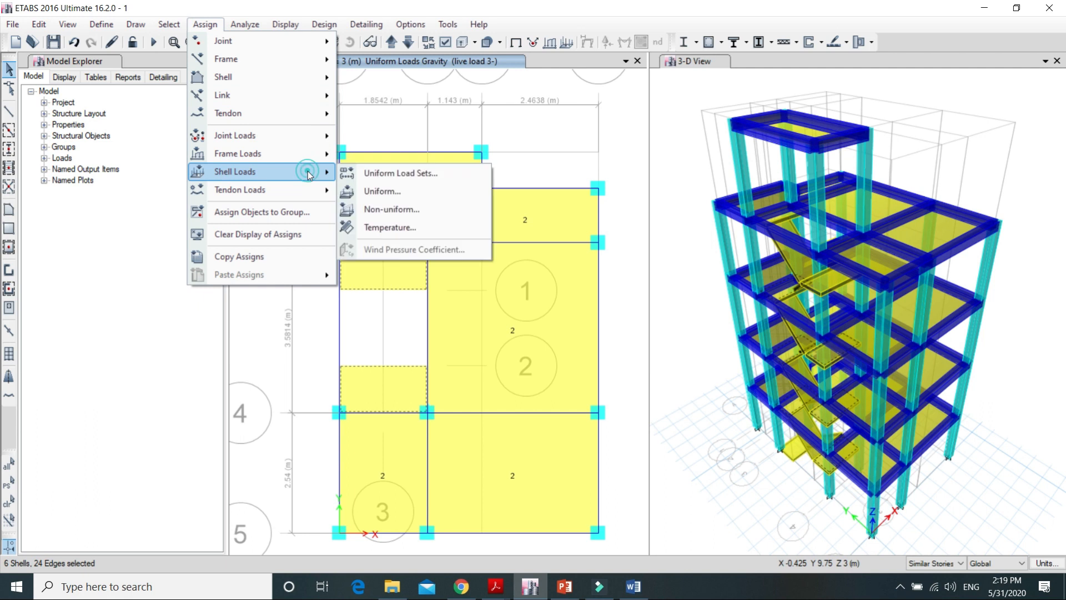
click(421, 185)
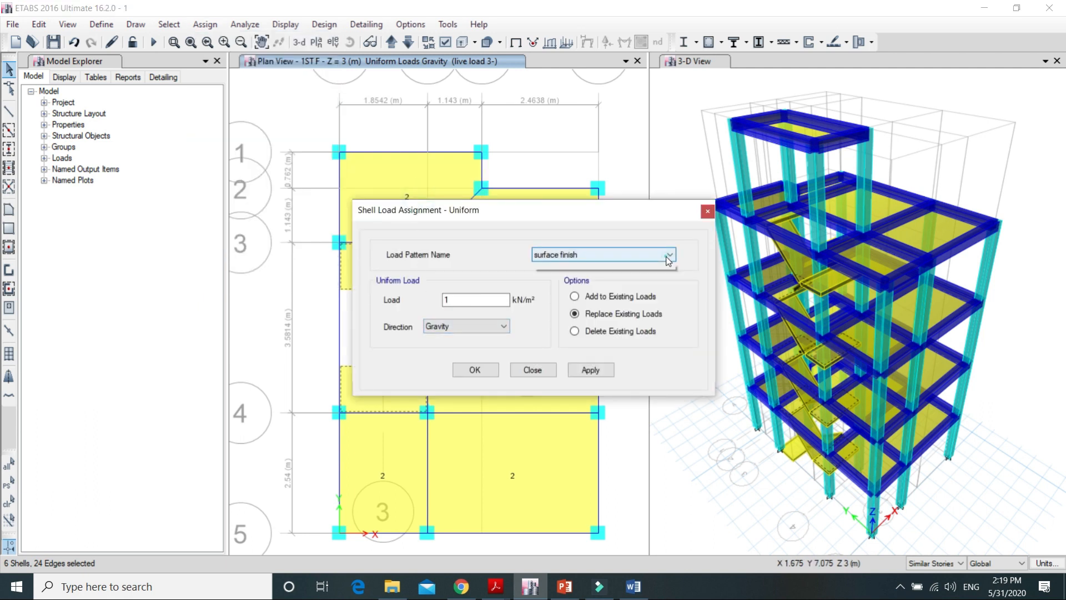
click(636, 256)
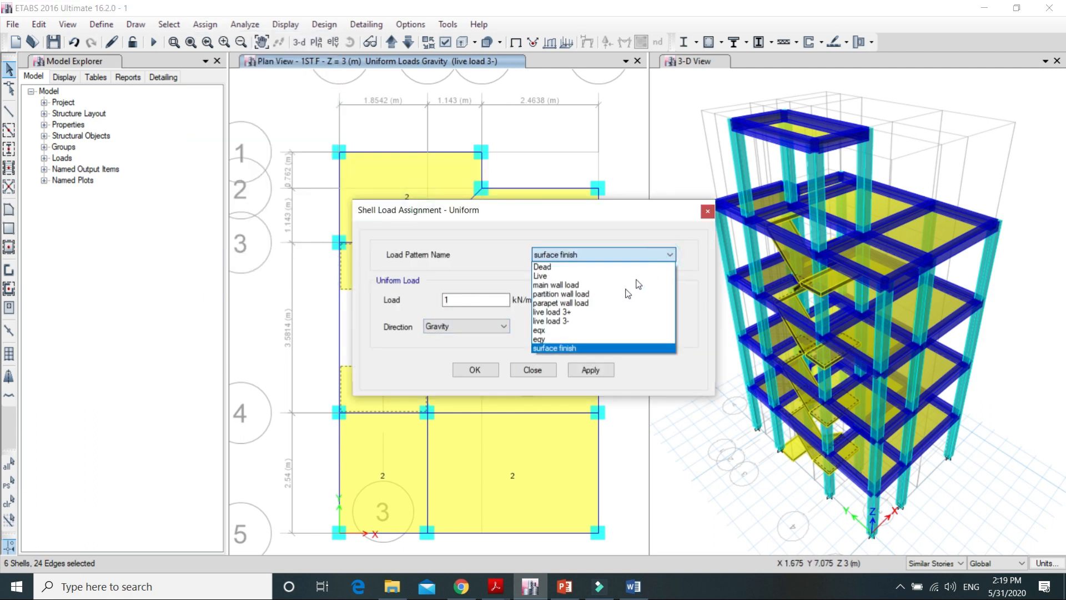
click(589, 312)
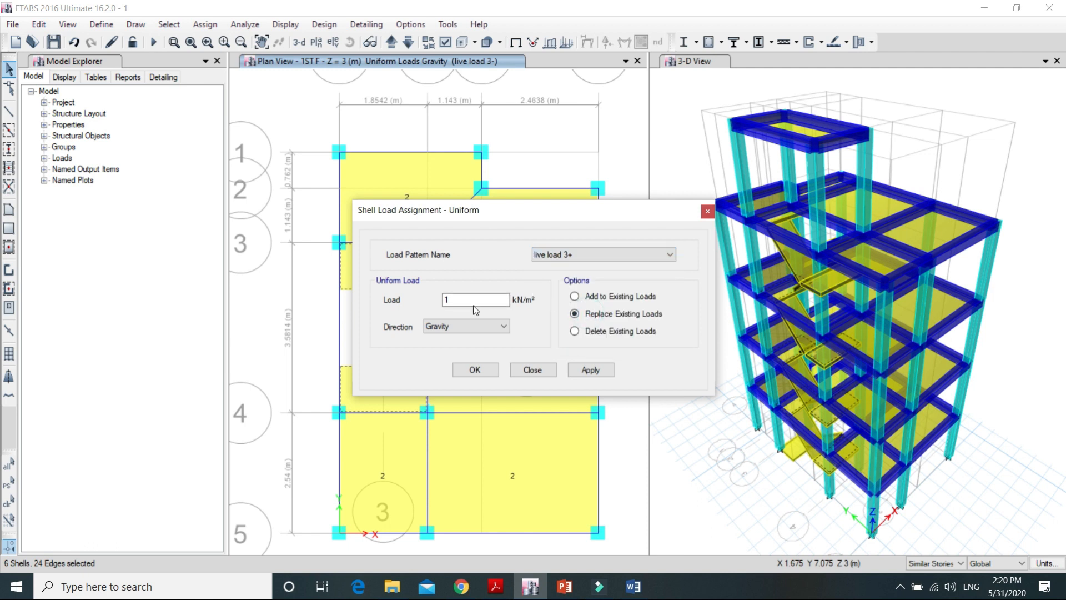
click(460, 299)
text(3)
click(591, 370)
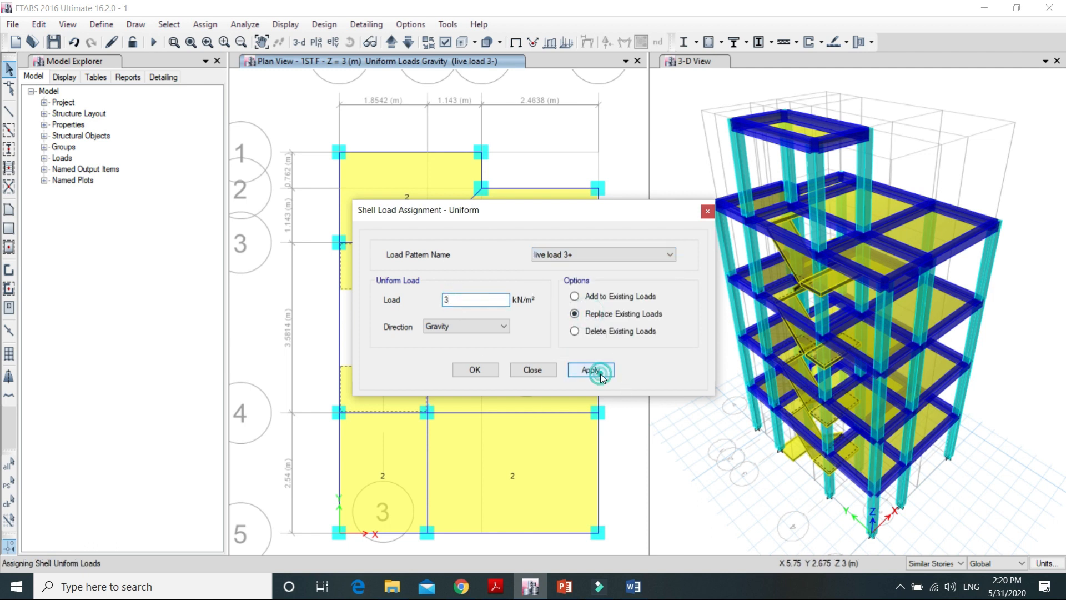
click(472, 369)
Step: Review the first floor plan in 2.pdf and the Word calculation of the slab's partition wall load against the ETABS plan, returning to ETABS
key(alt+Tab)
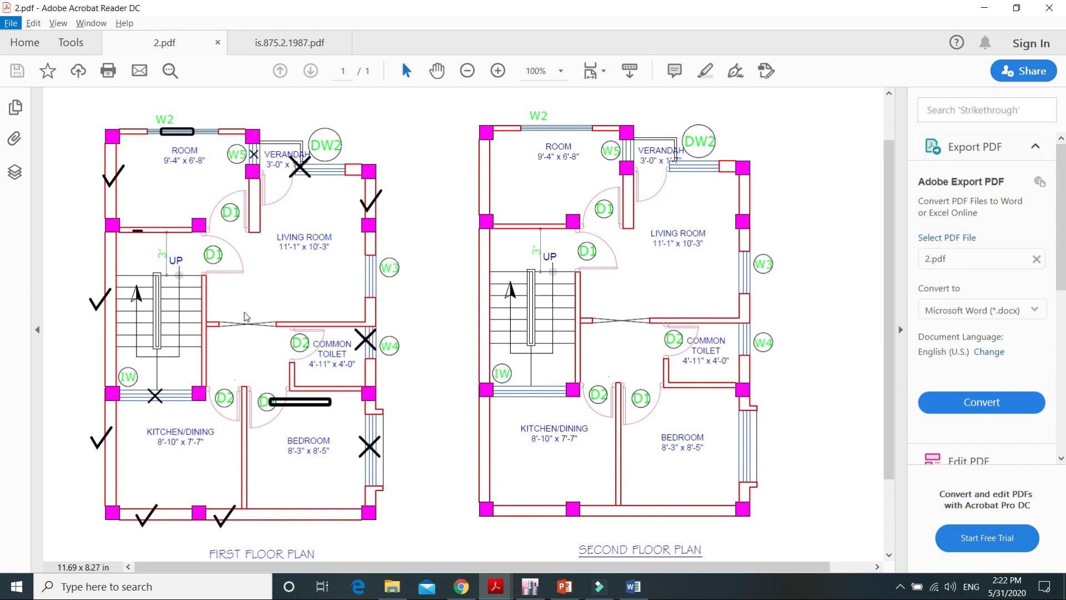
click(633, 588)
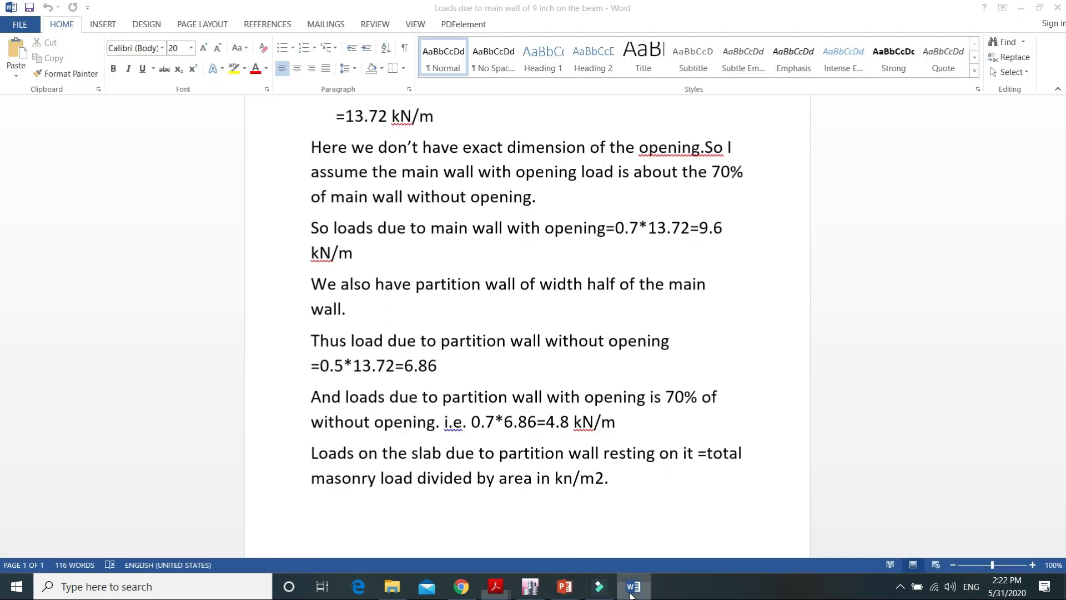
click(533, 590)
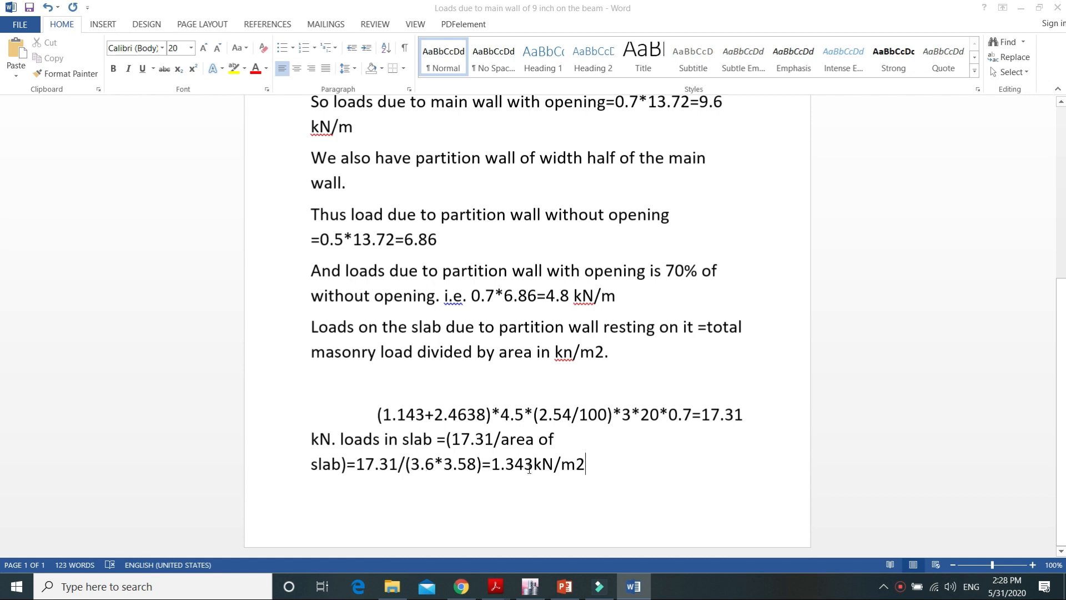
click(530, 586)
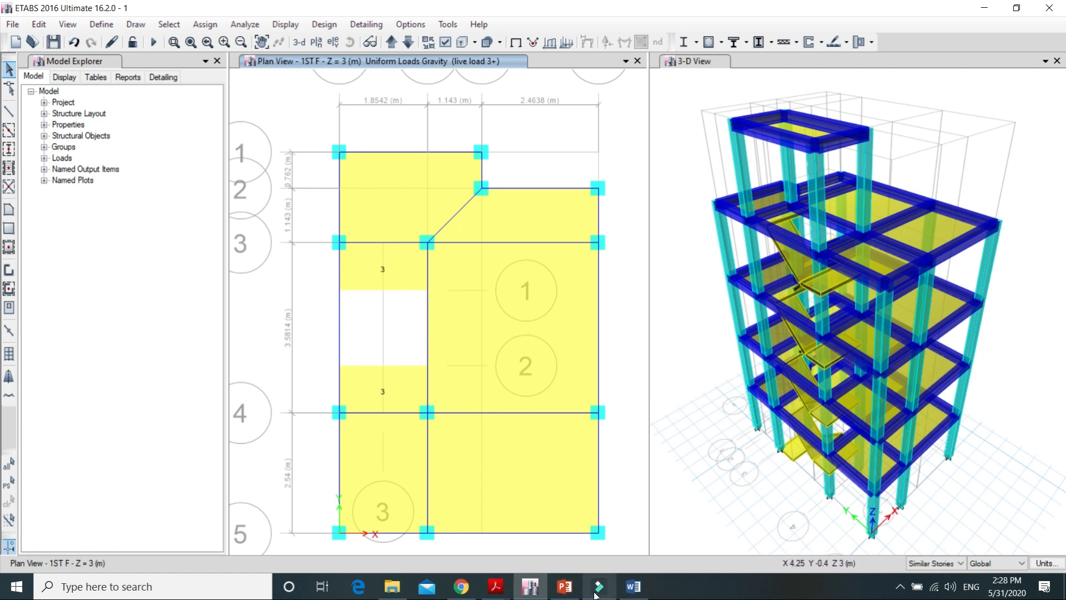
click(633, 589)
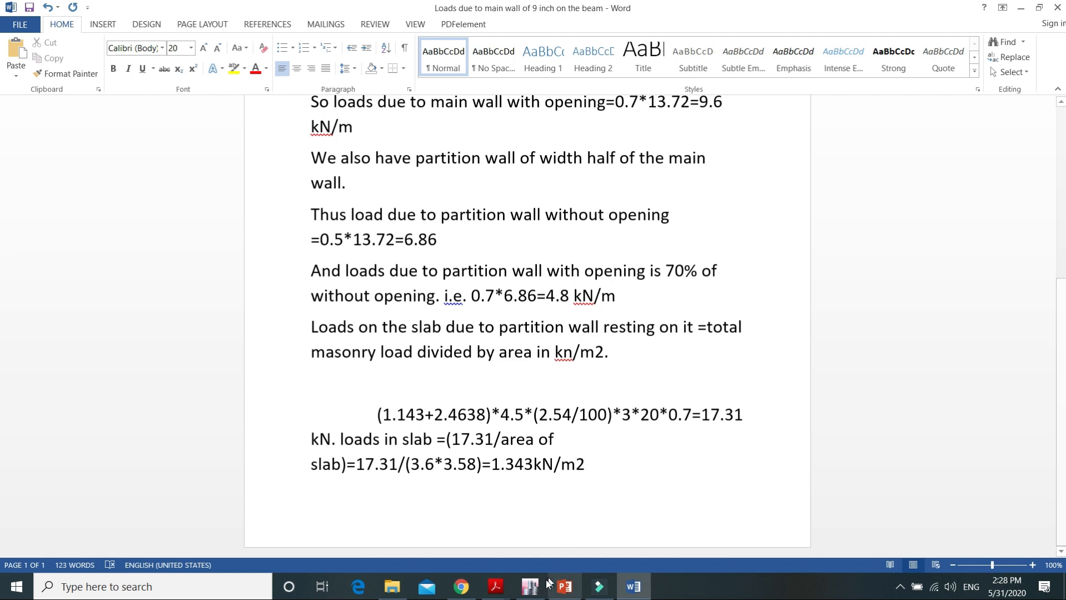
click(532, 584)
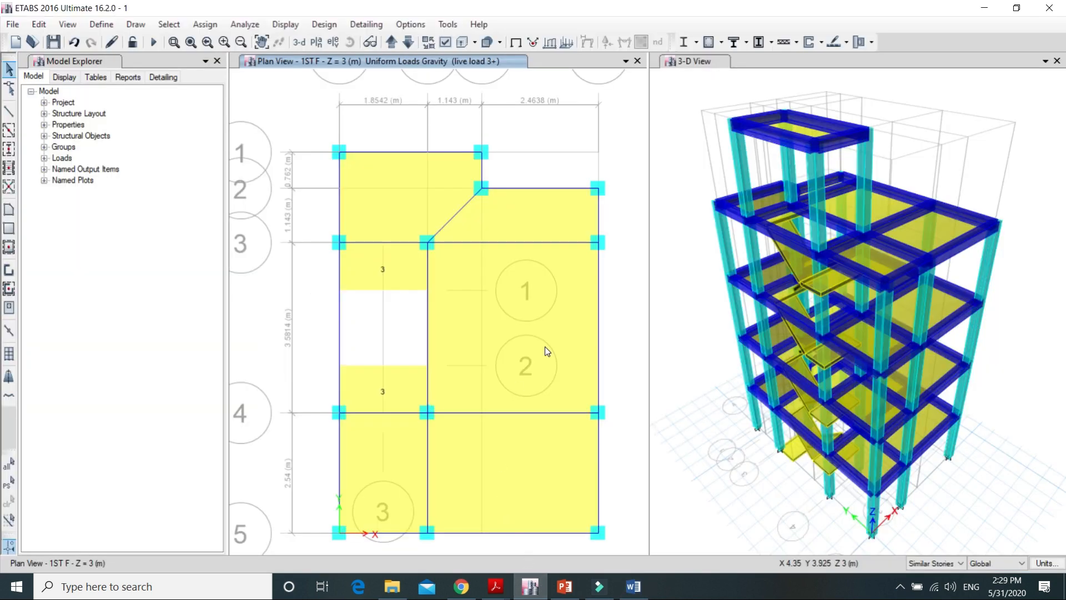
Step: Select the large slab panel beside the stair bay between grids 3 and 4 and assign a uniform partition wall load of 1.34 kN/m²
click(469, 308)
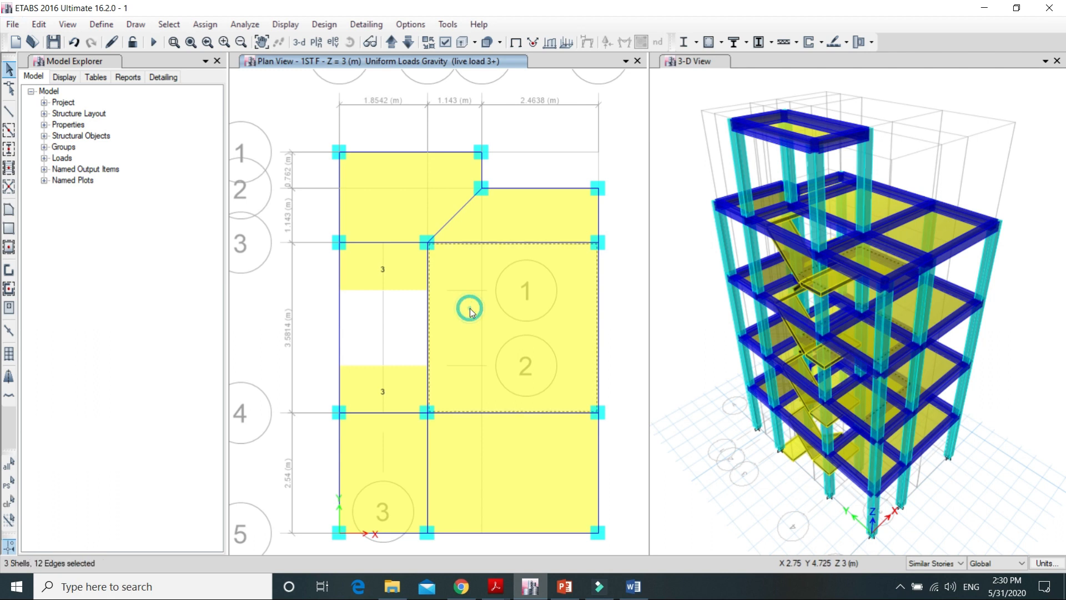
click(205, 25)
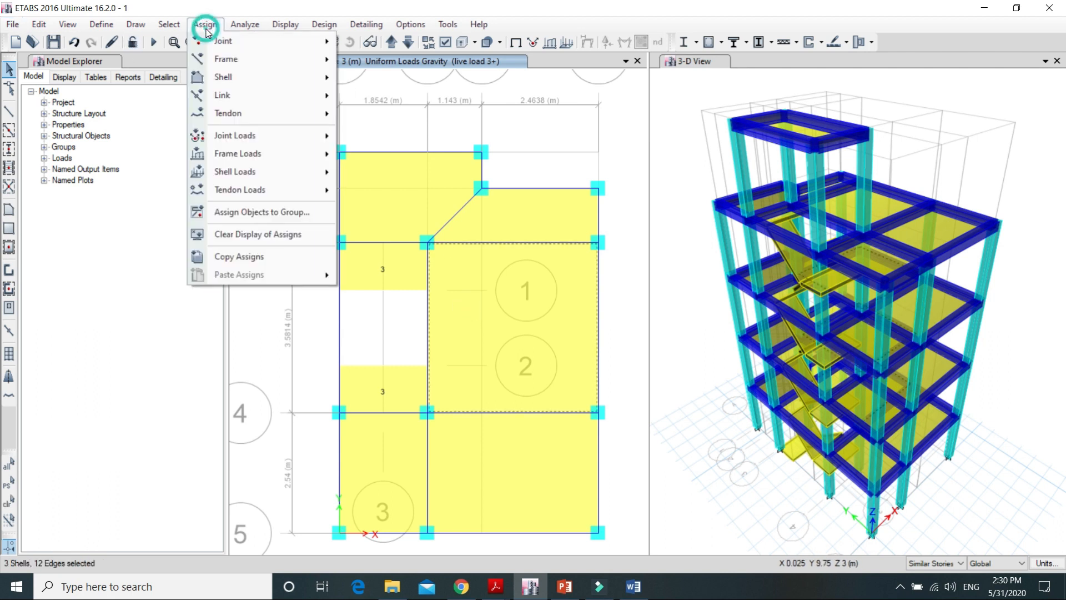
mouse_move(294, 171)
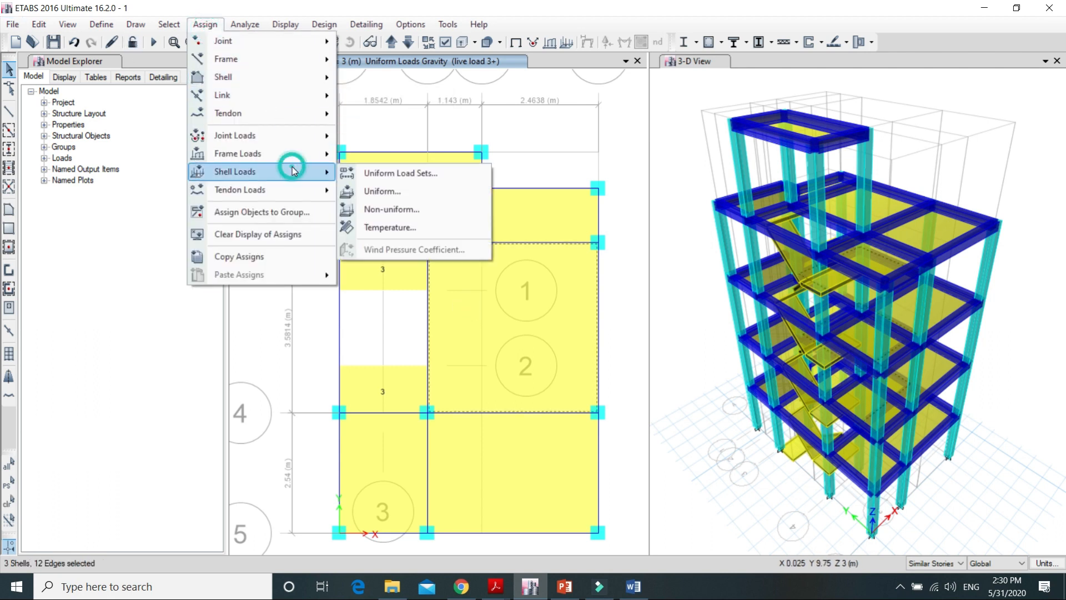
click(435, 123)
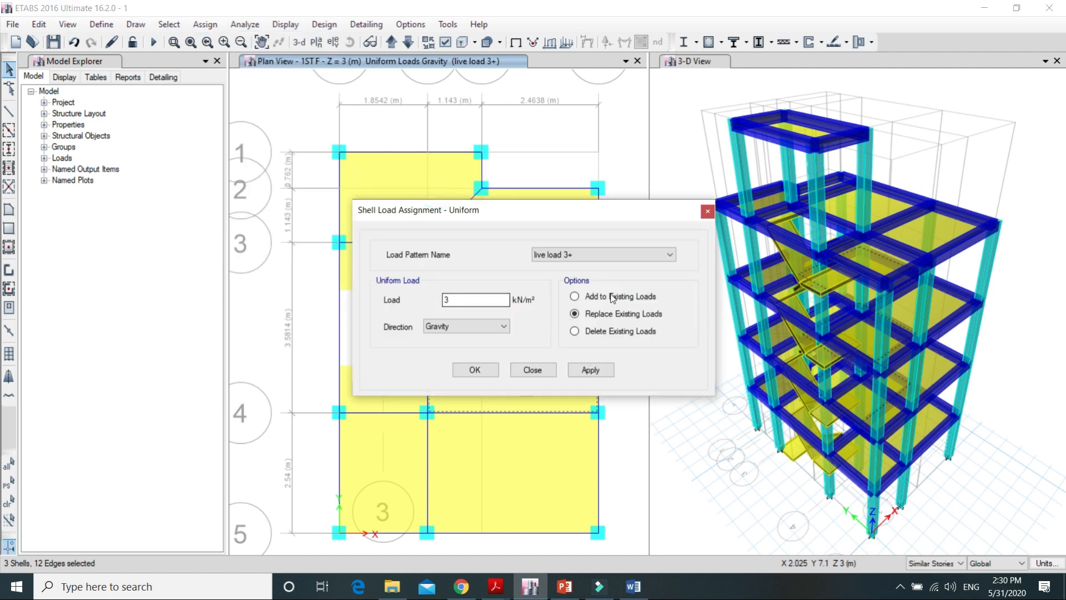
click(664, 255)
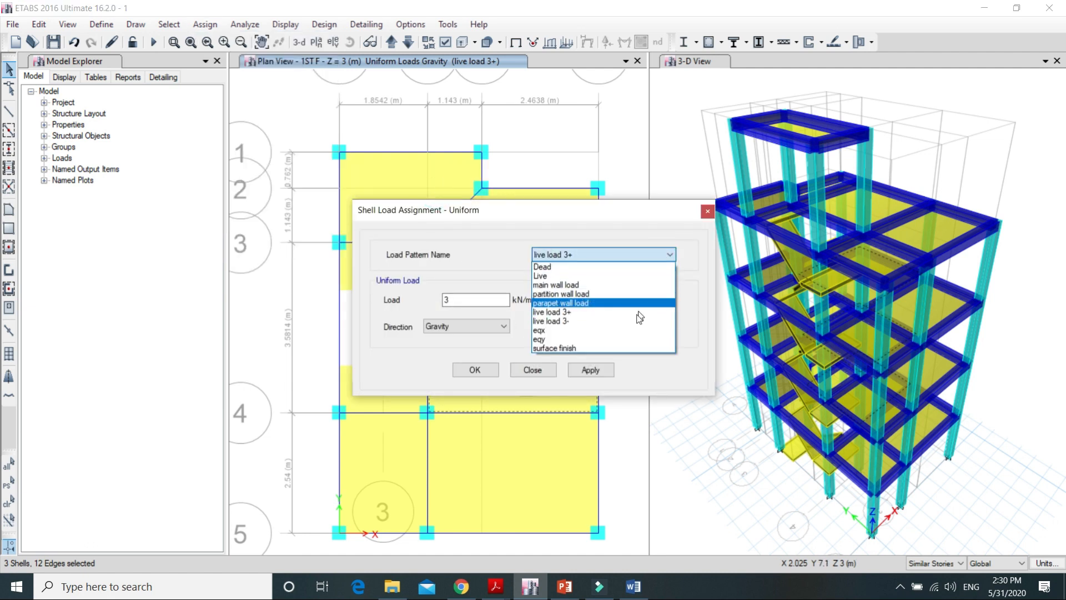
click(611, 295)
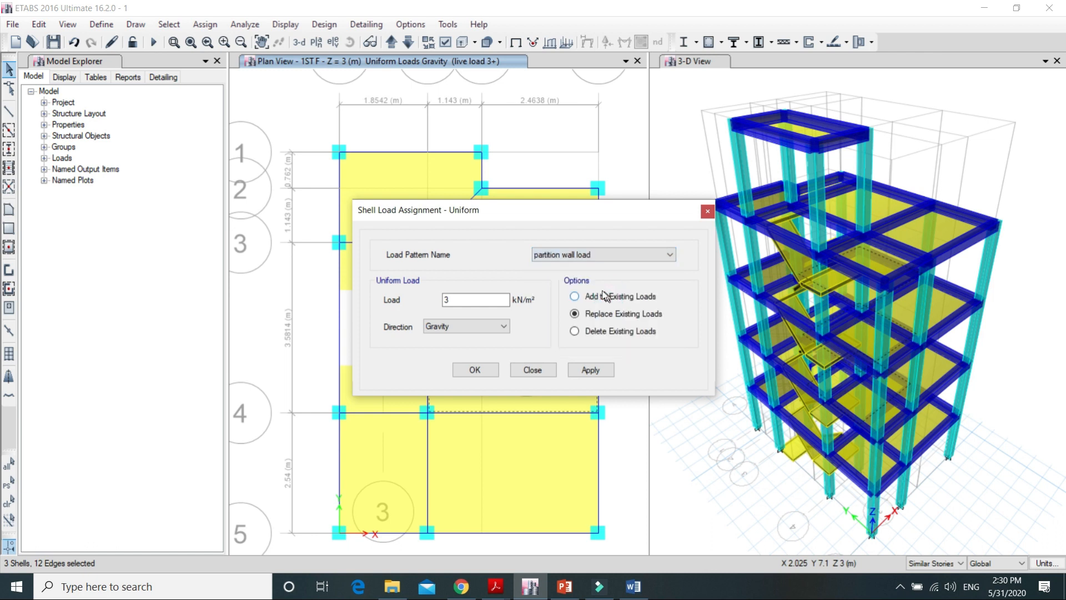
click(474, 298)
click(589, 371)
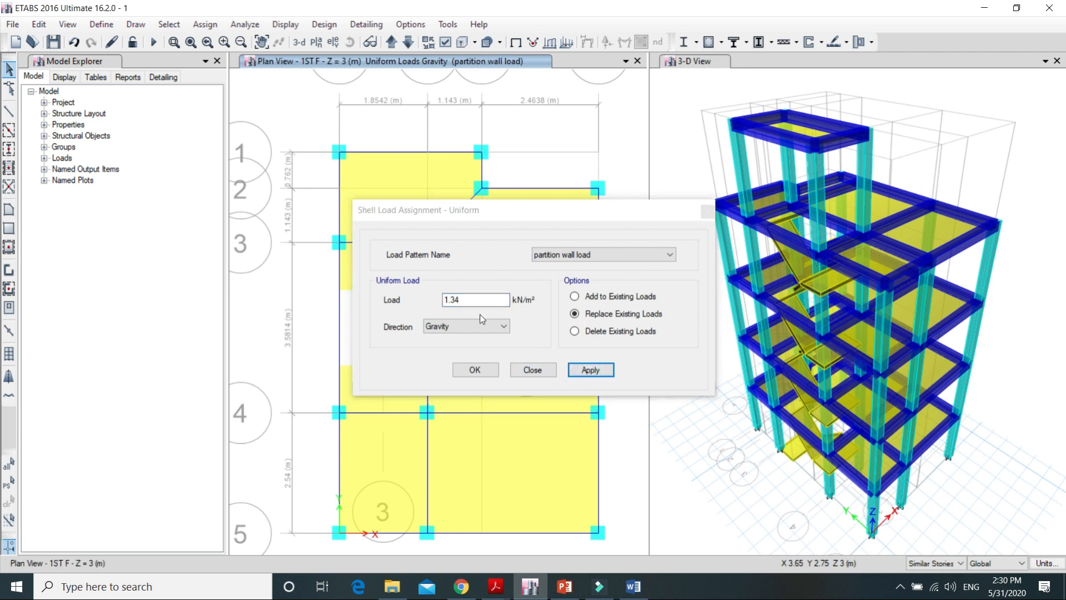
click(474, 369)
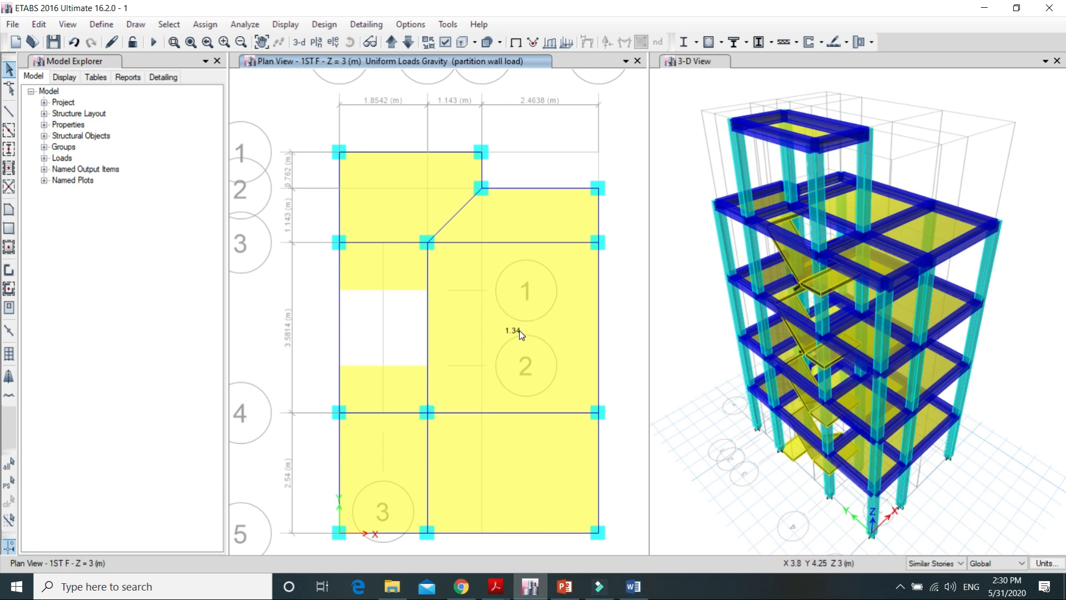
Step: Bring the ROOF plan at Z = 12 m into the plan view
key(alt)
click(398, 45)
click(397, 45)
click(396, 43)
click(395, 42)
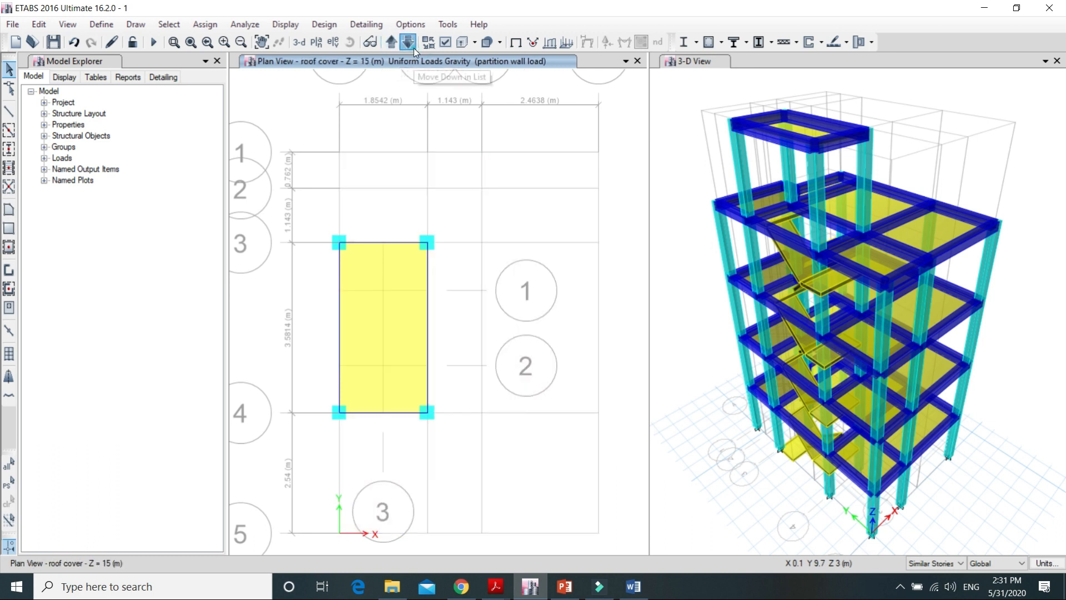
click(414, 48)
key(alt)
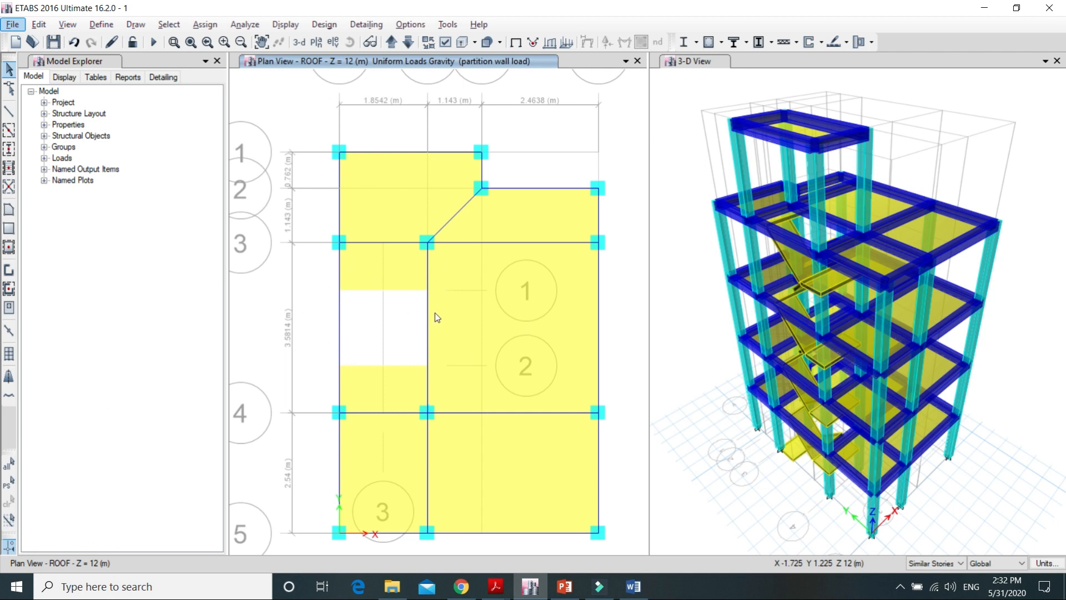
Step: Clear the beam selection and limit edits to One Story instead of similar stories
click(340, 325)
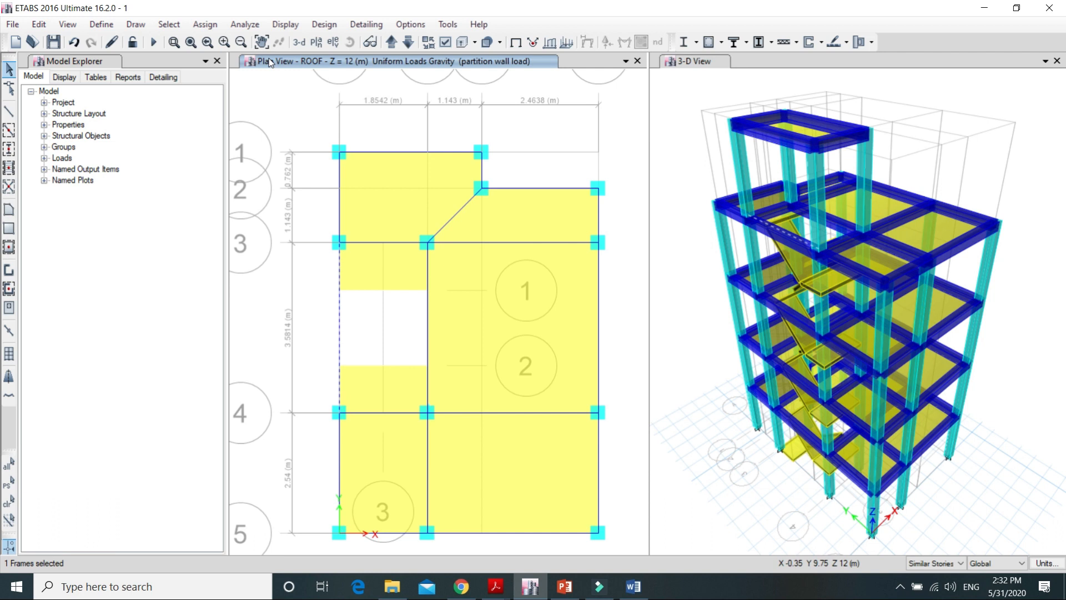
key(Escape)
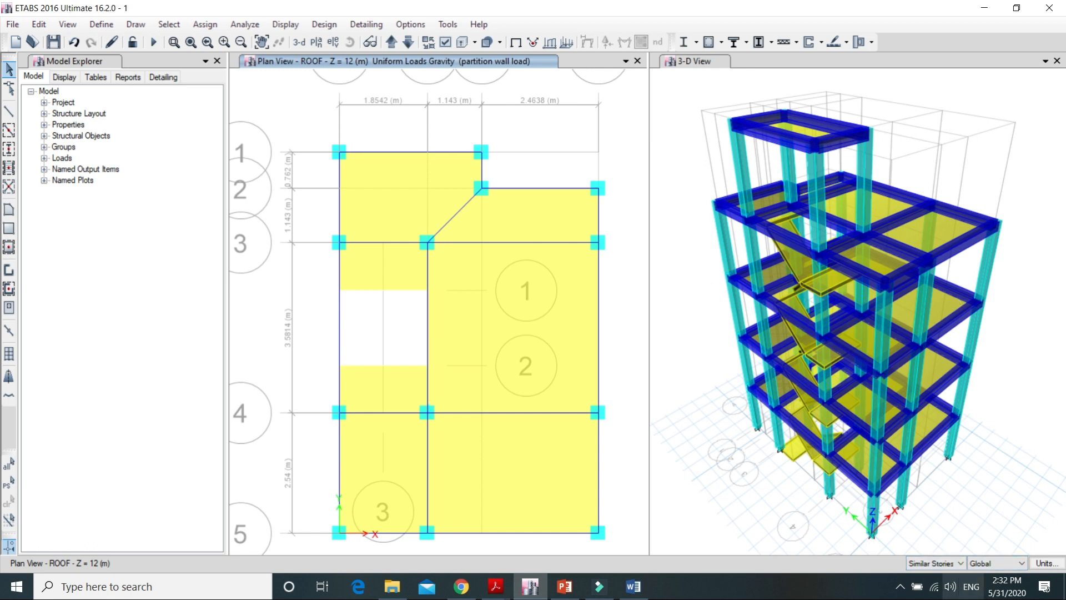
click(962, 563)
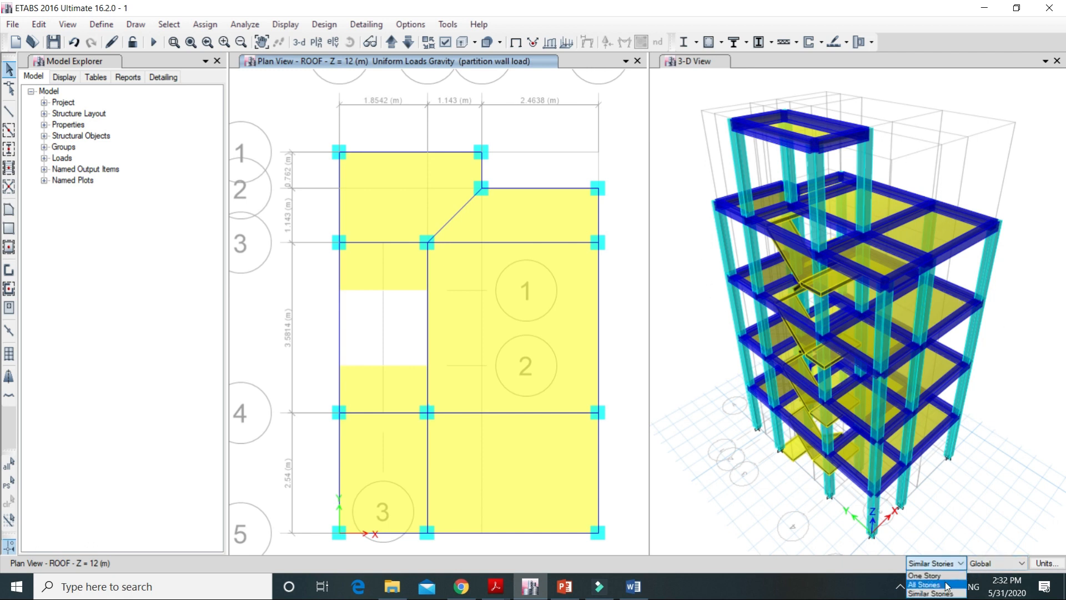
click(945, 575)
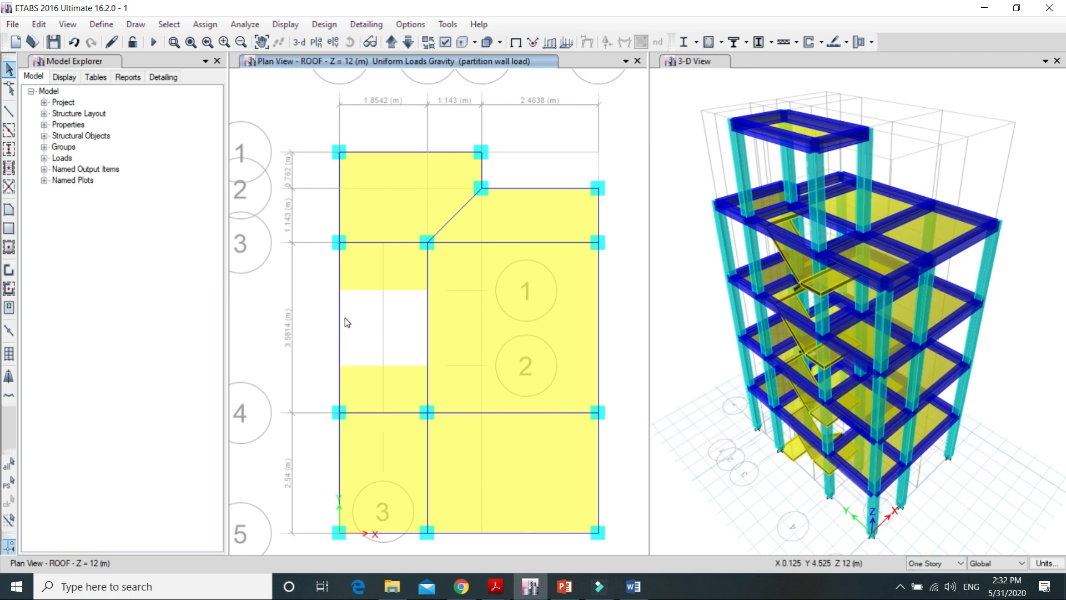
Step: Select the roof's outer stair-bay beam between grids 3 and 4 and assign a uniform main wall load of 13.82 kN/m
click(339, 305)
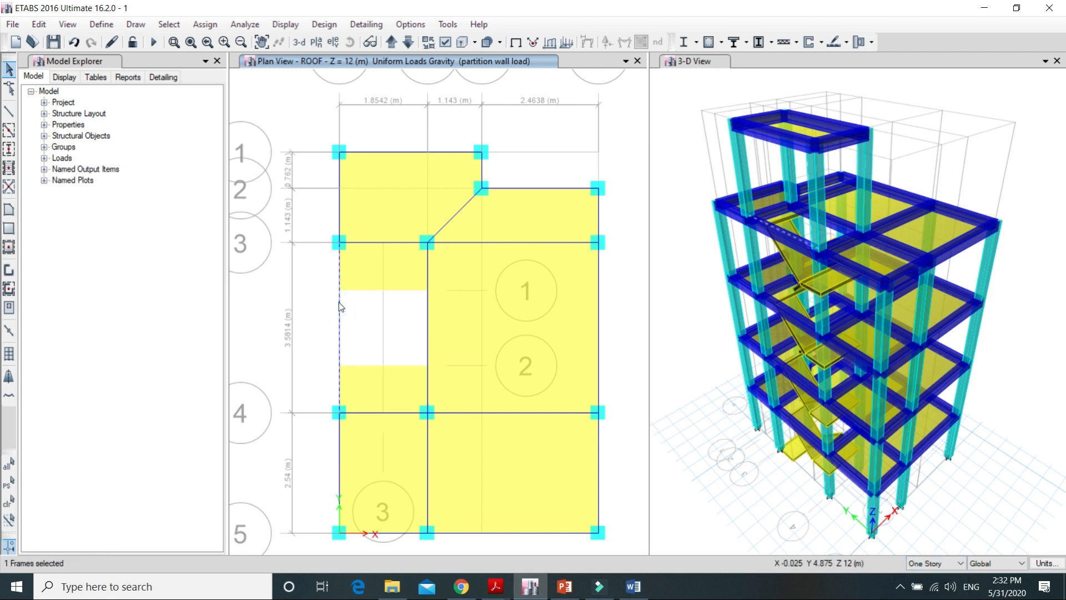
click(205, 25)
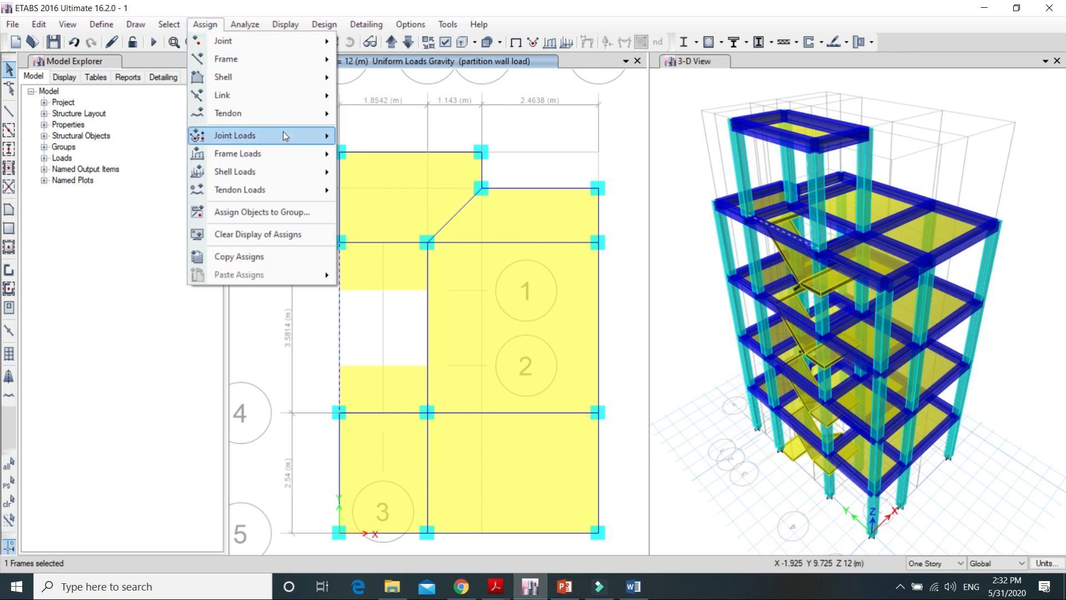
mouse_move(286, 138)
mouse_move(279, 158)
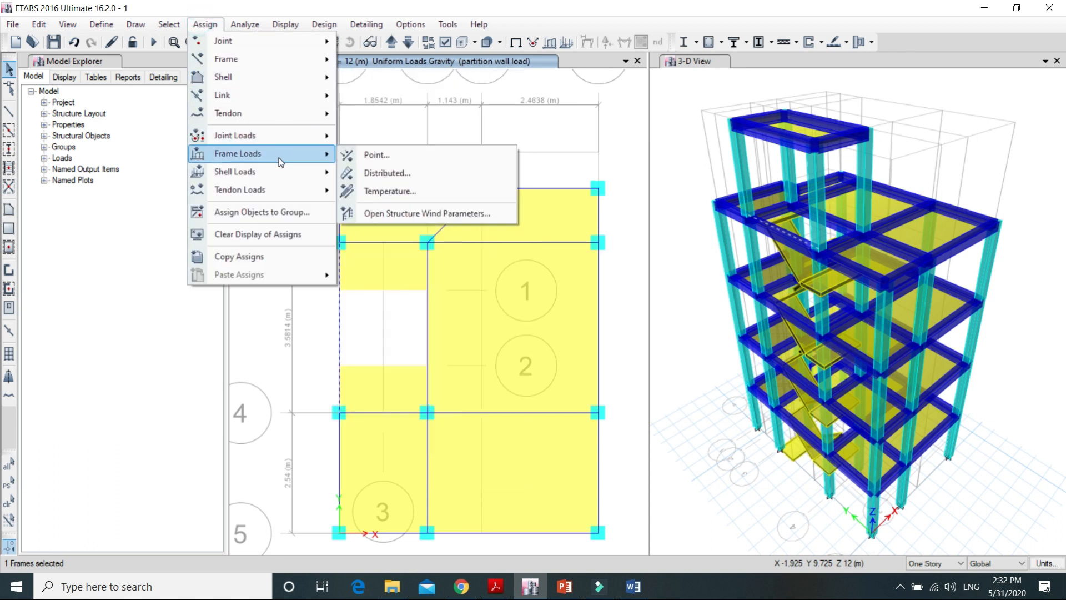
click(458, 174)
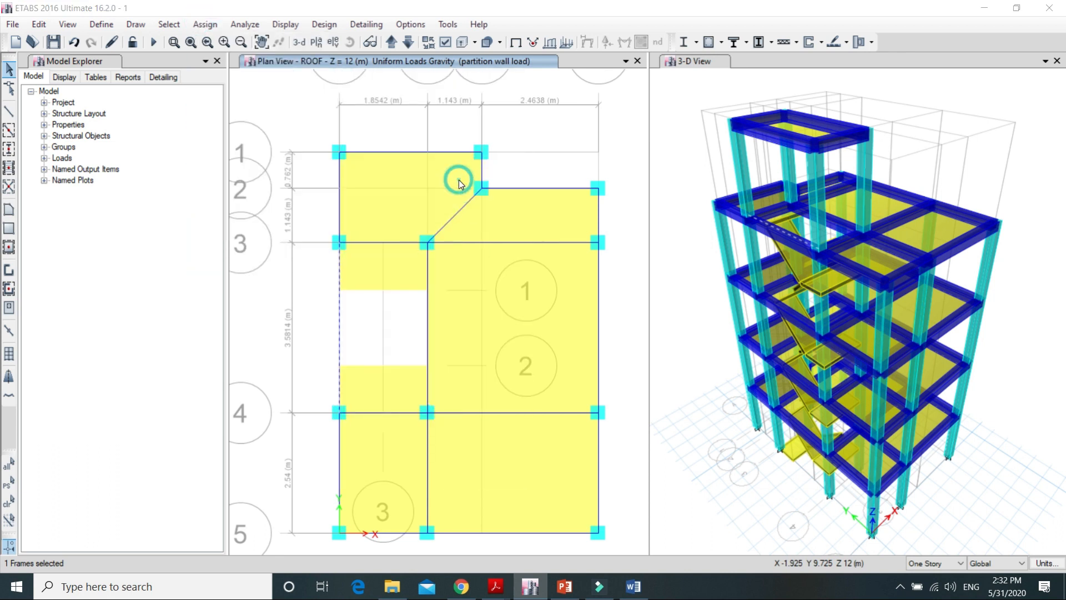
click(297, 377)
key(BackSpace)
key(BackSpace)
key(BackSpace)
key(BackSpace)
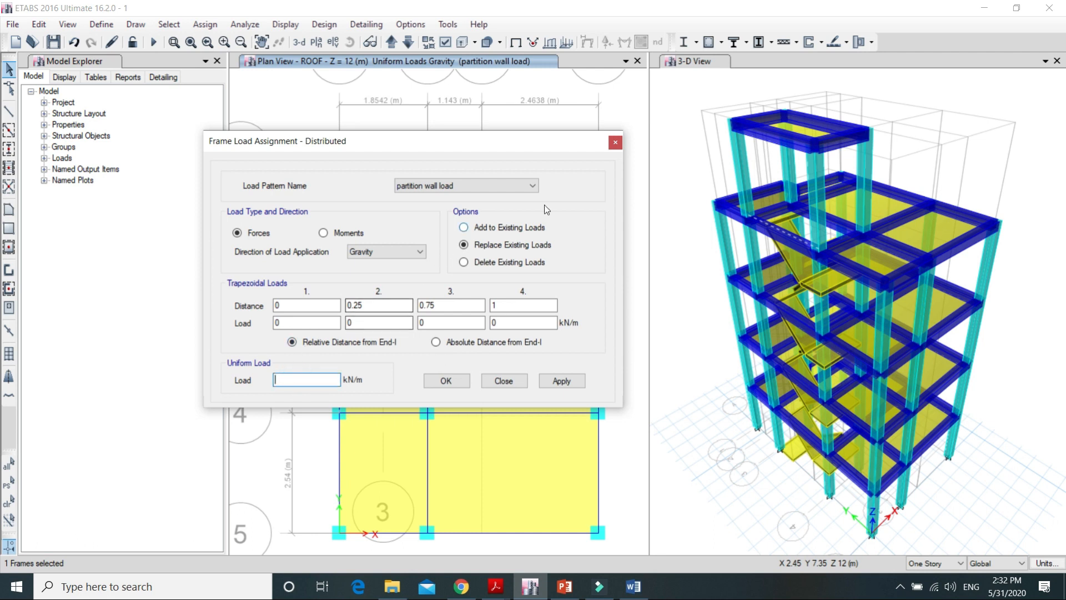
click(531, 186)
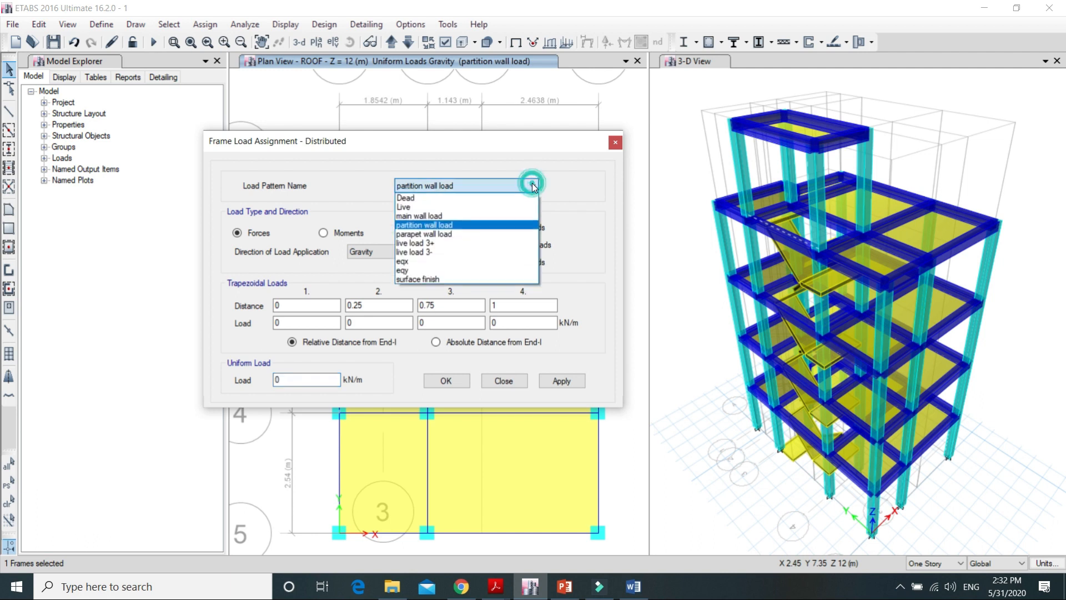
click(511, 214)
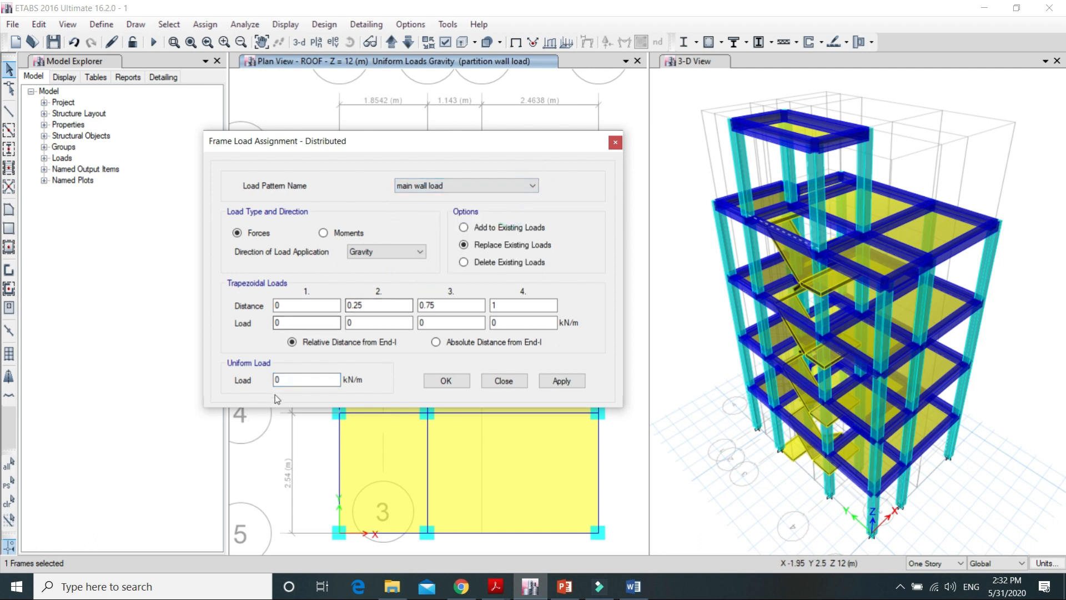
click(292, 380)
text(13.82)
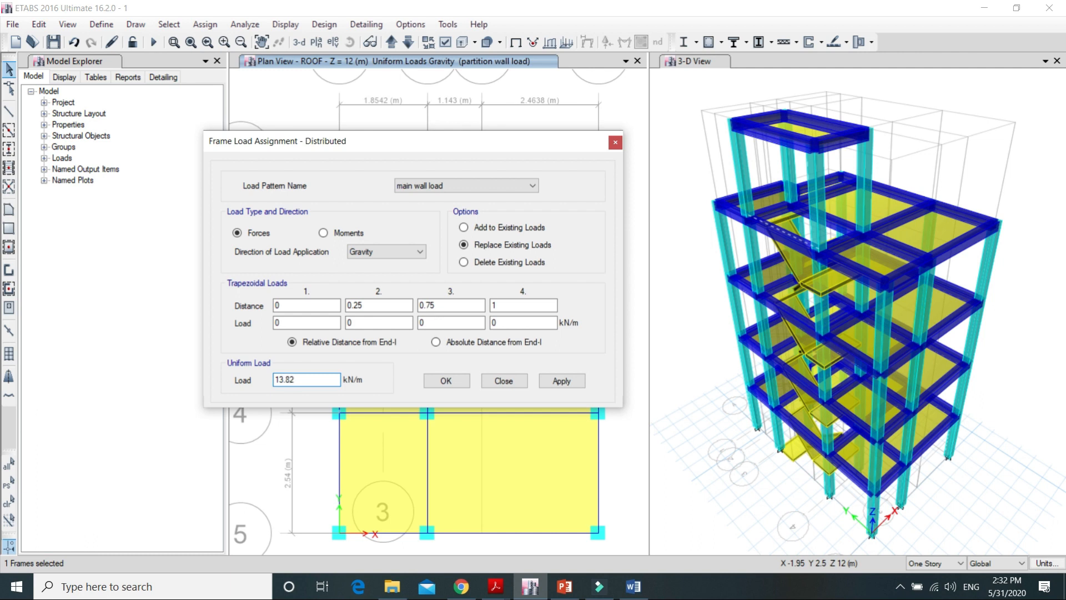
click(559, 381)
click(449, 378)
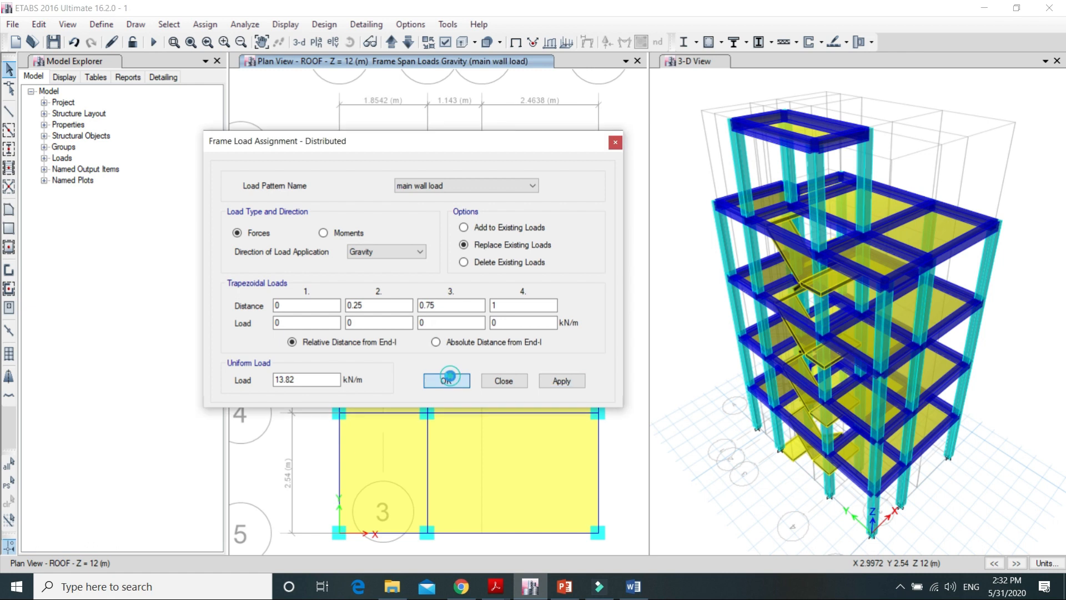
Step: Select the roof's inner stair-bay beam between grids 3 and 4 and assign a uniform partition wall load of 4.82 kN/m
click(427, 328)
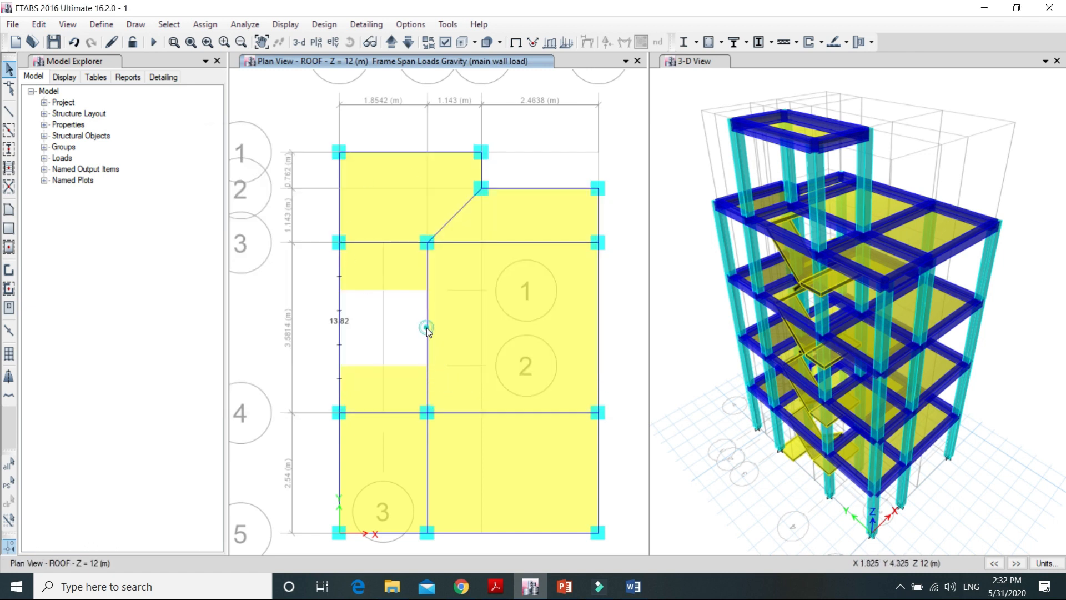
click(200, 25)
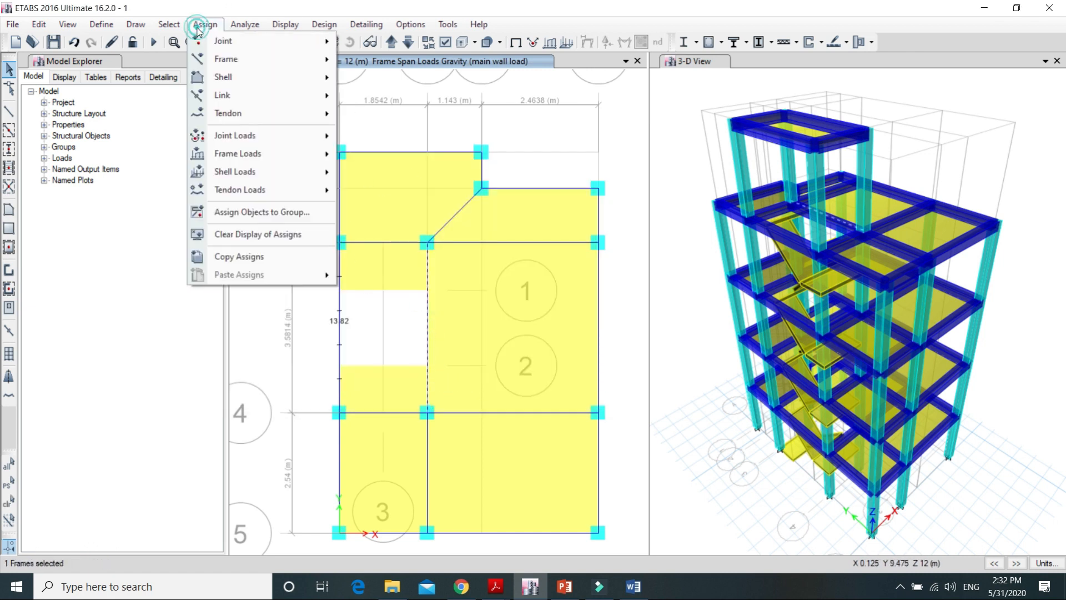
mouse_move(267, 153)
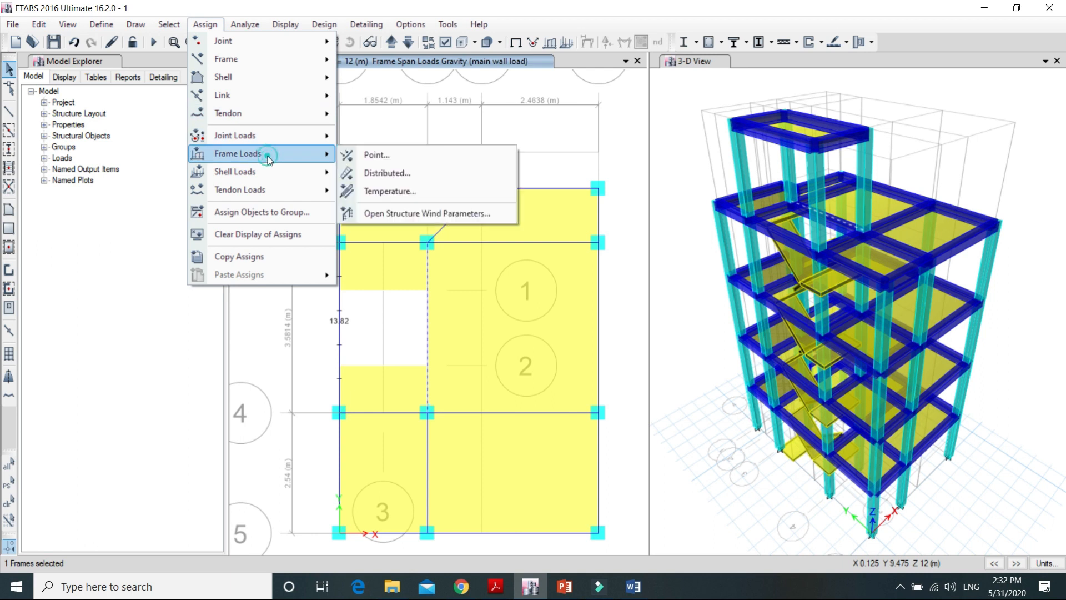
click(431, 172)
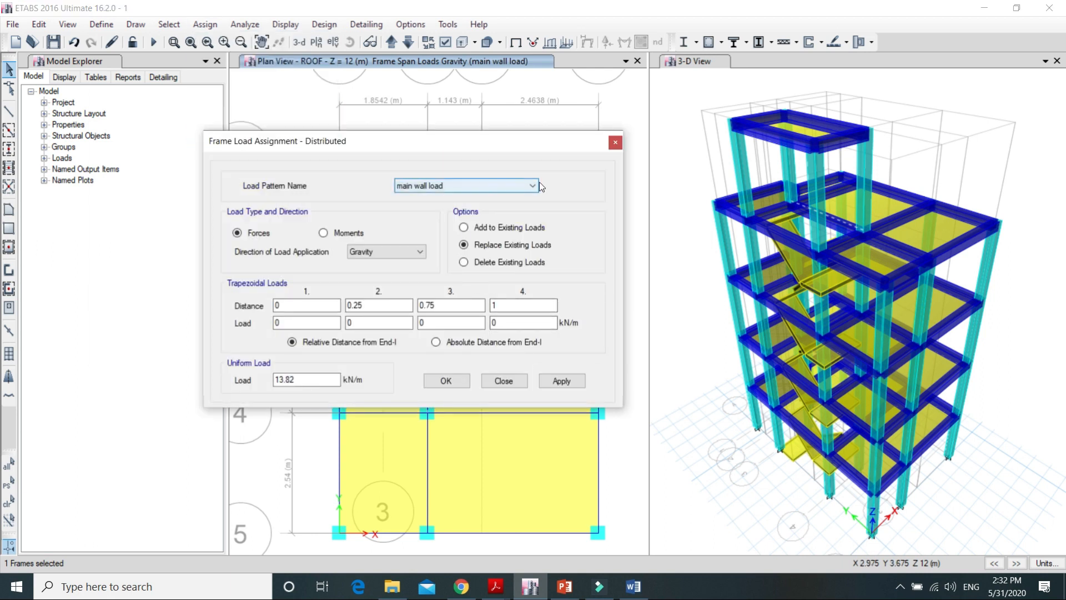
click(530, 195)
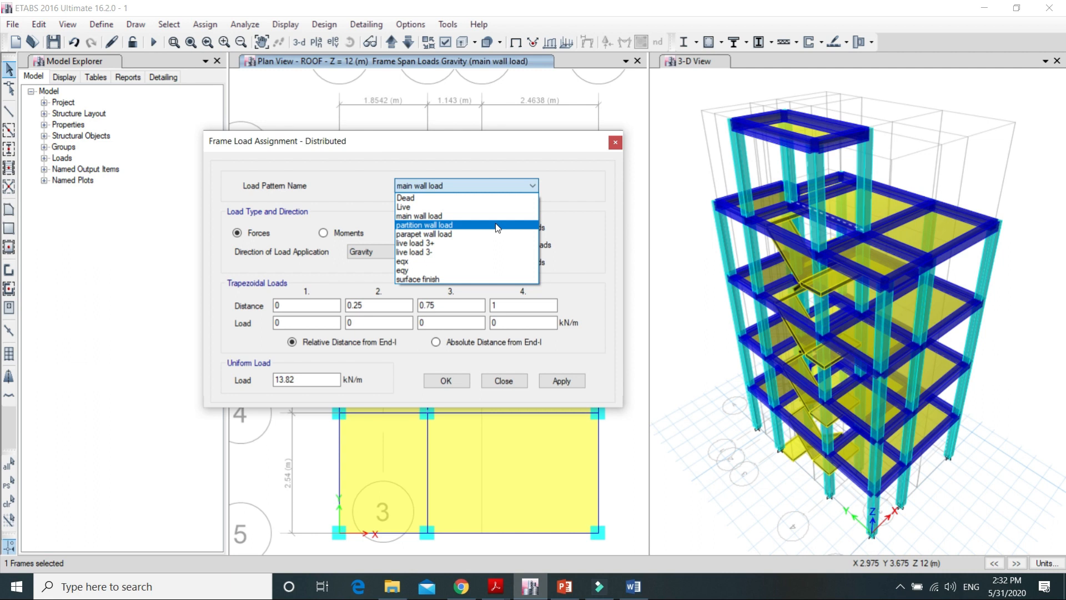
click(496, 223)
click(307, 380)
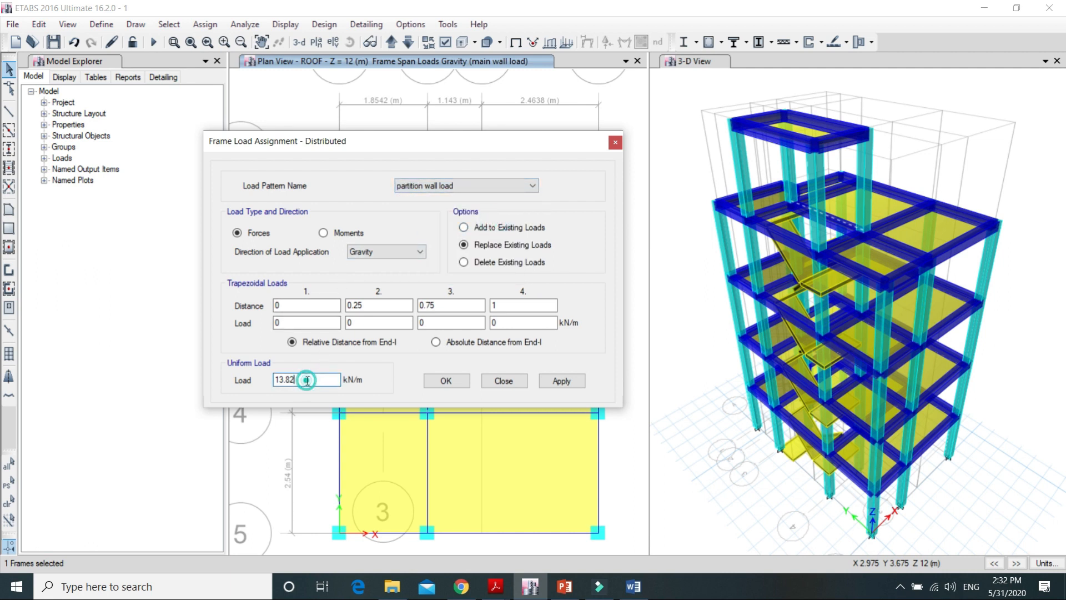
key(BackSpace)
key(BackSpace)
key(BackSpace)
key(BackSpace)
key(BackSpace)
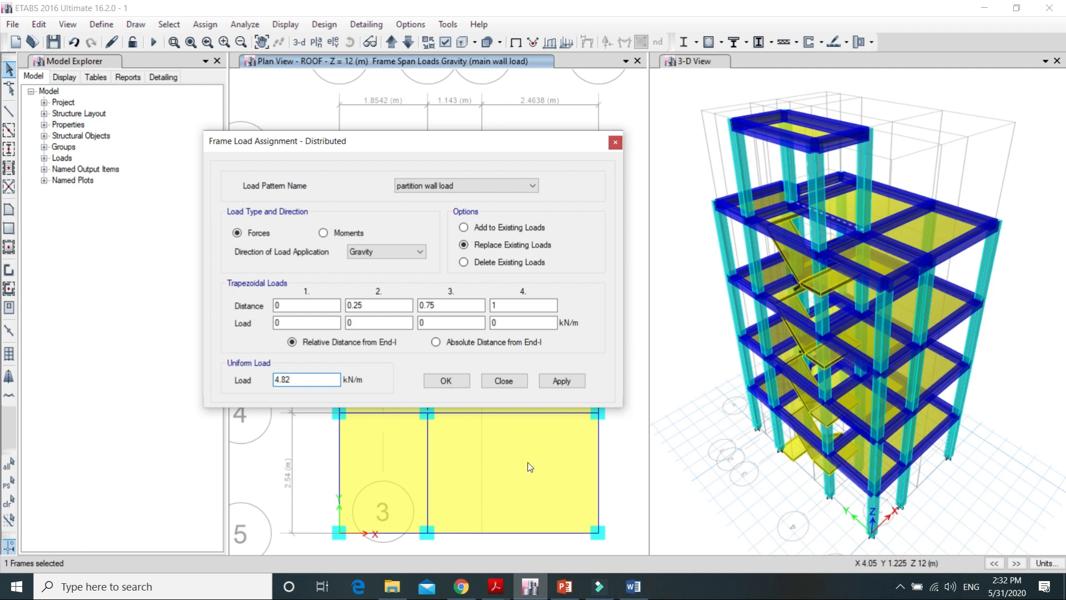
click(561, 381)
click(446, 381)
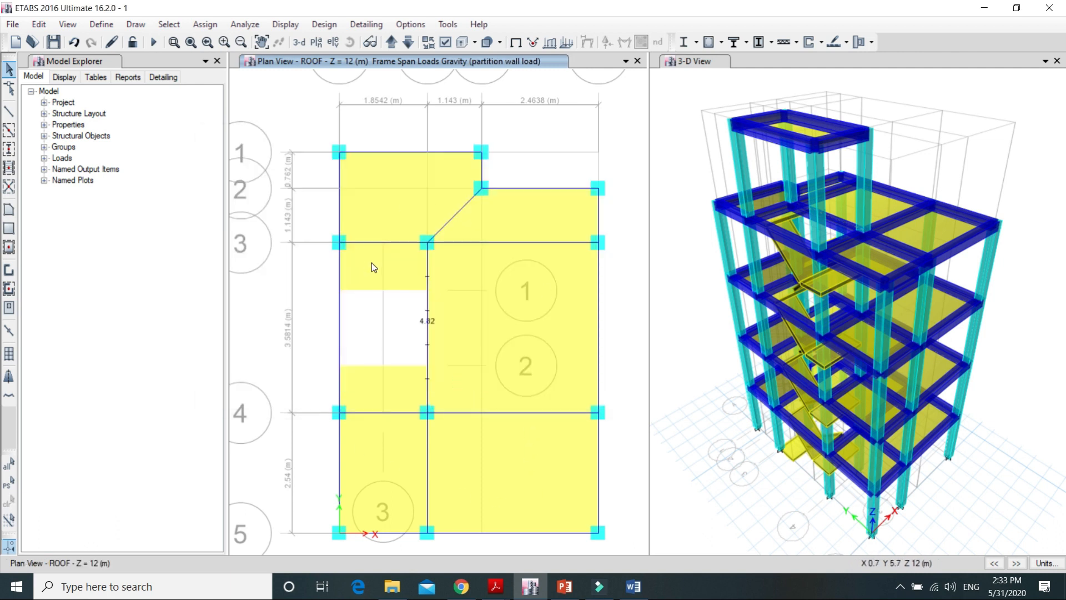
Step: Select the two stair landing panels on the roof plan and assign them a uniform shell load of 3 kN/m² under live load 3+
click(373, 263)
click(376, 390)
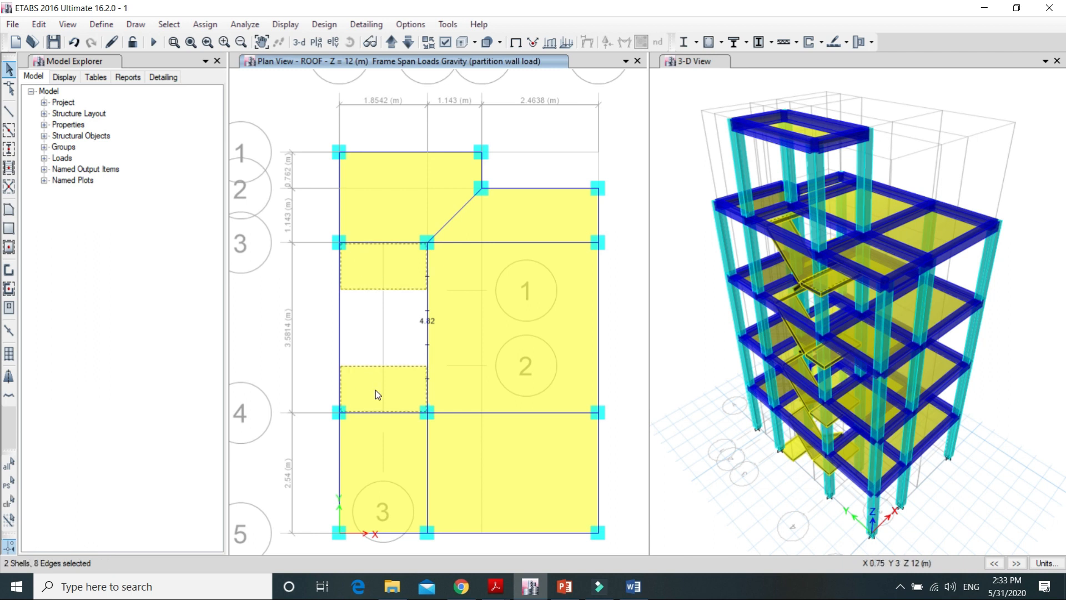
click(375, 390)
click(207, 24)
mouse_move(278, 172)
click(367, 192)
click(671, 254)
click(621, 321)
click(631, 256)
click(619, 310)
click(469, 300)
key(BackSpace)
key(BackSpace)
key(BackSpace)
key(BackSpace)
text(3)
click(570, 371)
Step: Select the five remaining roof slab panels and assign them a uniform gravity load of 3 kN/m² under live load 3+
click(379, 465)
click(483, 476)
click(371, 189)
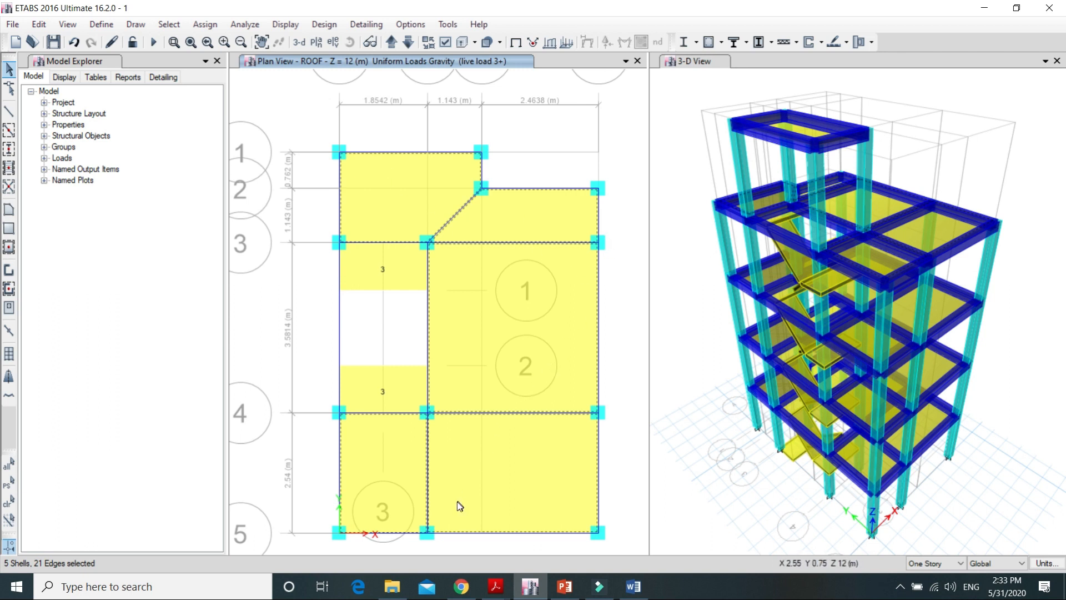
click(206, 25)
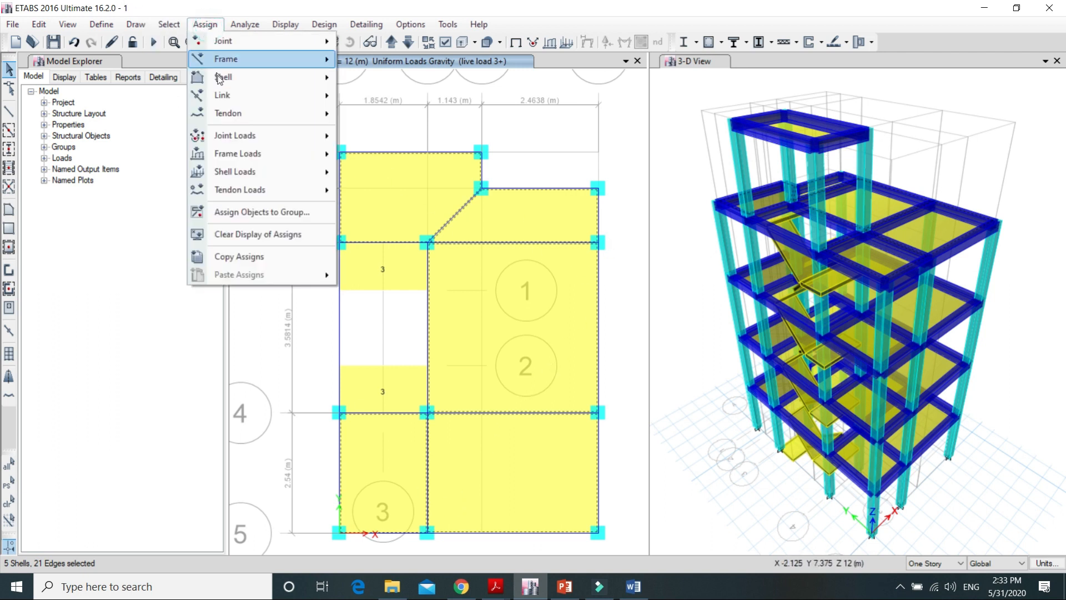
mouse_move(269, 169)
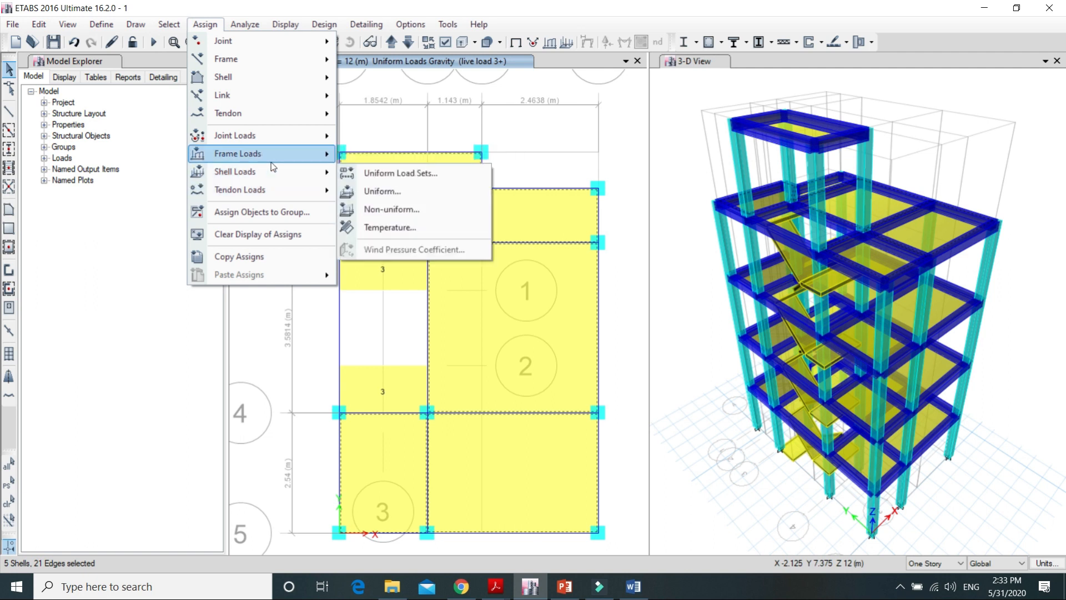
click(425, 190)
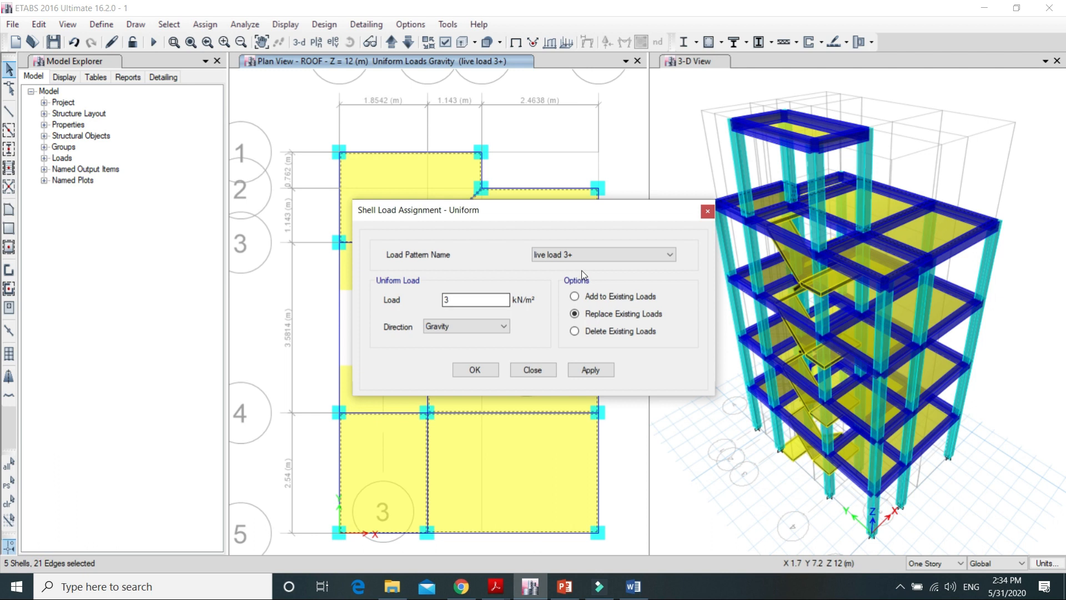
click(610, 373)
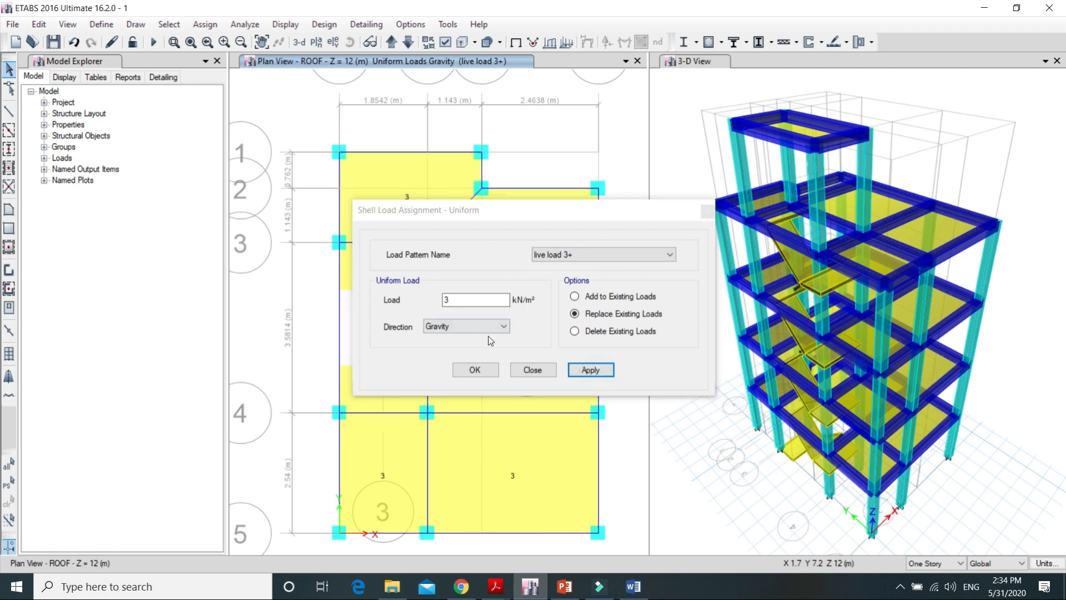
click(478, 369)
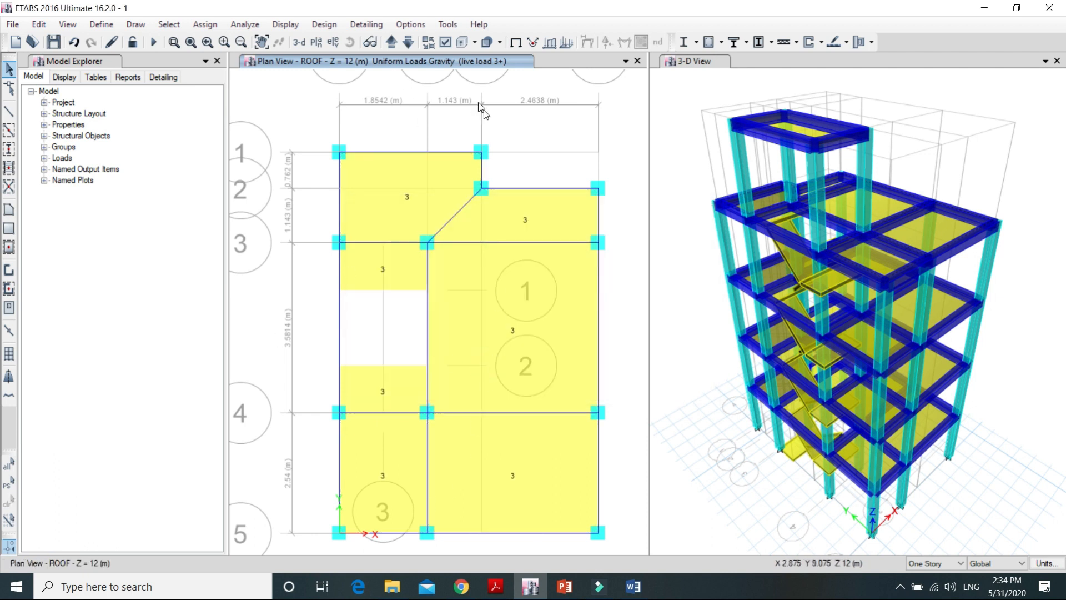
Step: Select all seven slab and landing panels on the roof plan and assign them a uniform gravity load of 1 kN/m² under surface finish
click(402, 387)
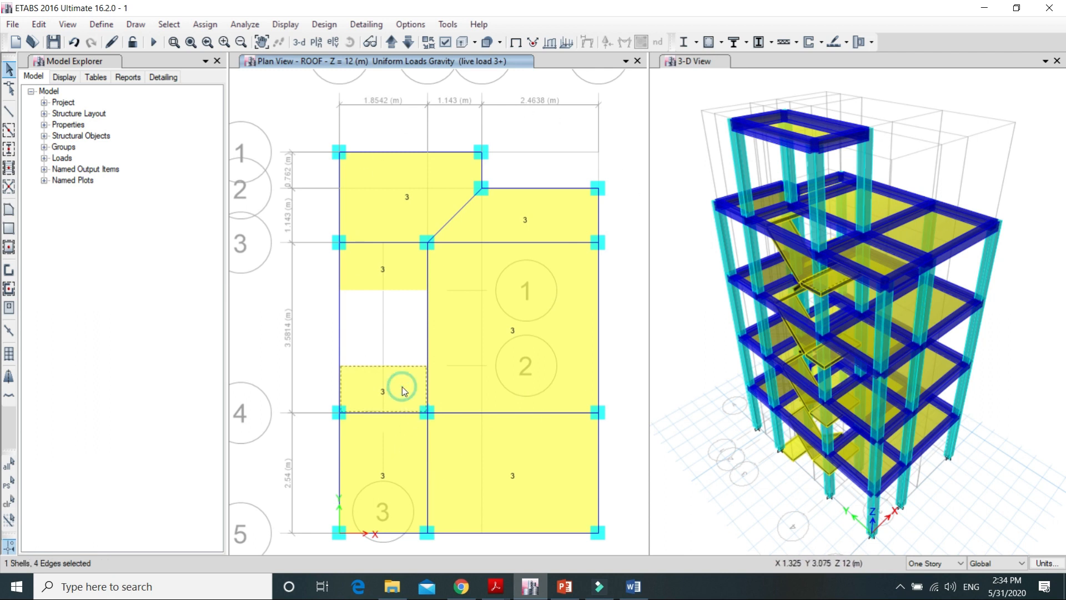
click(411, 269)
click(399, 179)
click(553, 226)
click(508, 349)
click(481, 450)
click(404, 452)
click(204, 24)
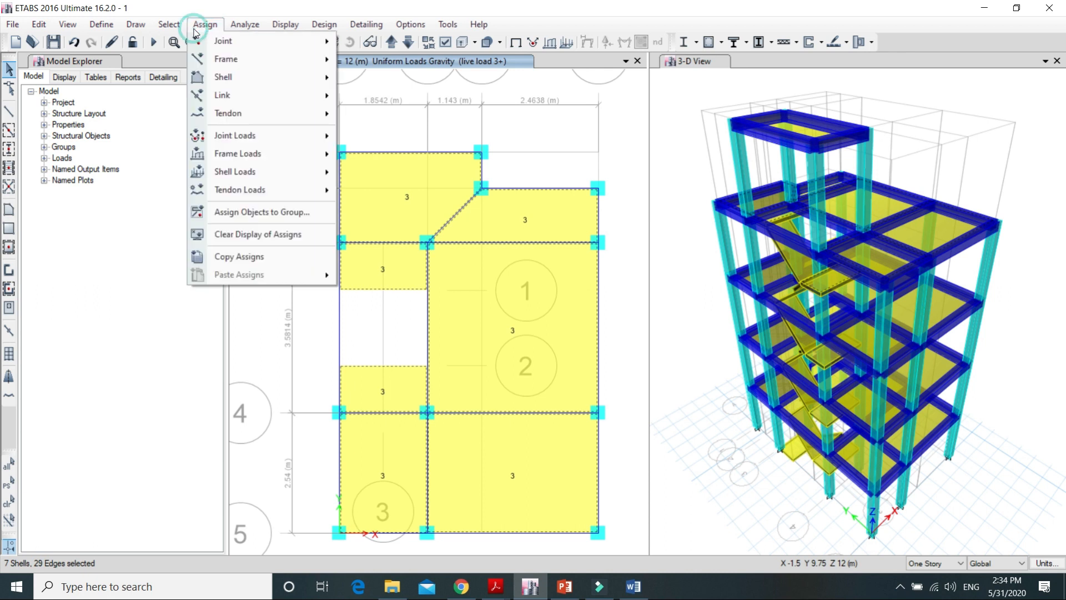
mouse_move(264, 161)
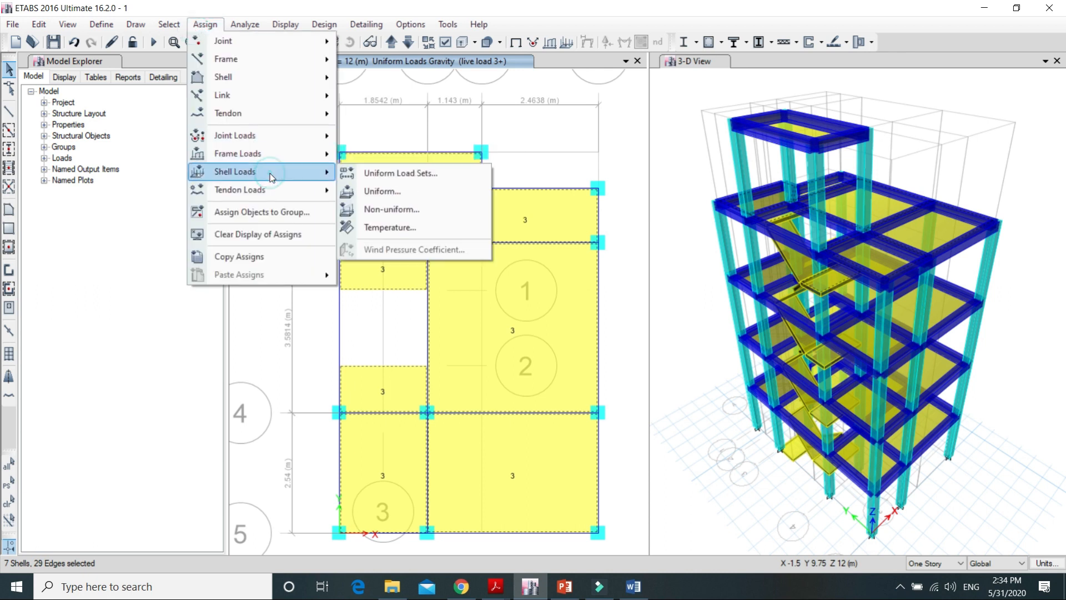
click(433, 192)
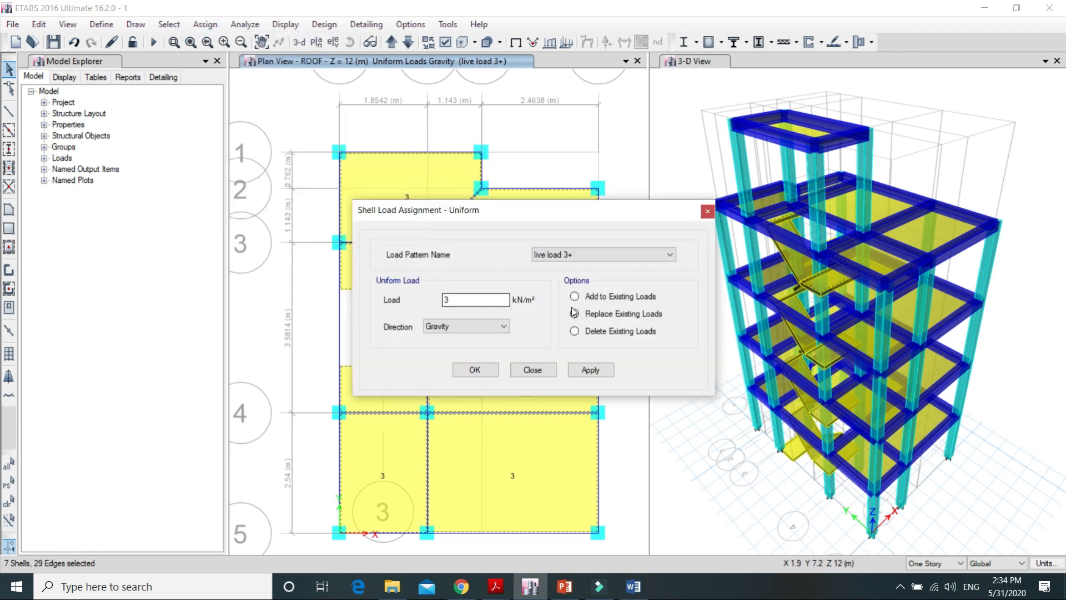
click(668, 255)
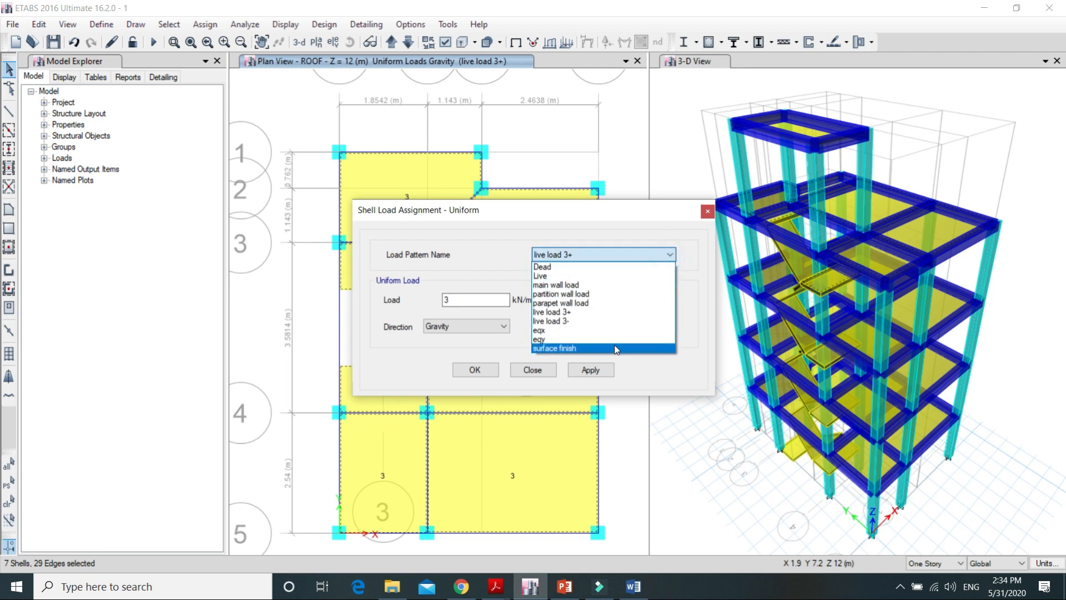
click(615, 351)
double_click(468, 298)
key(BackSpace)
text(1)
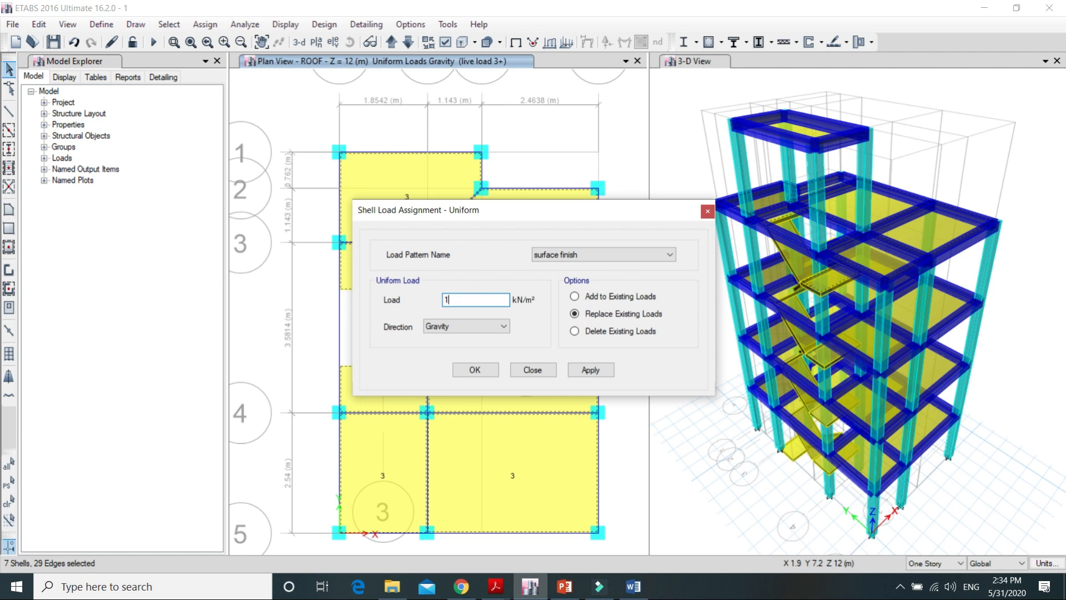
click(587, 371)
click(470, 368)
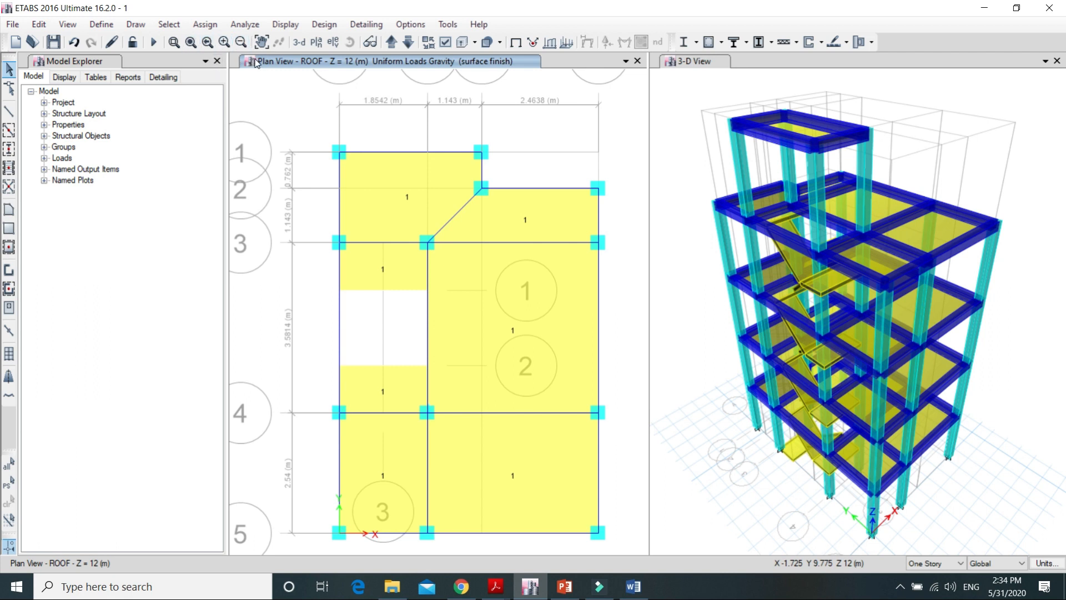
Step: Select the roof cover slab at Z = 15 m and assign it a uniform surface finish load of 1 kN/m²
click(391, 42)
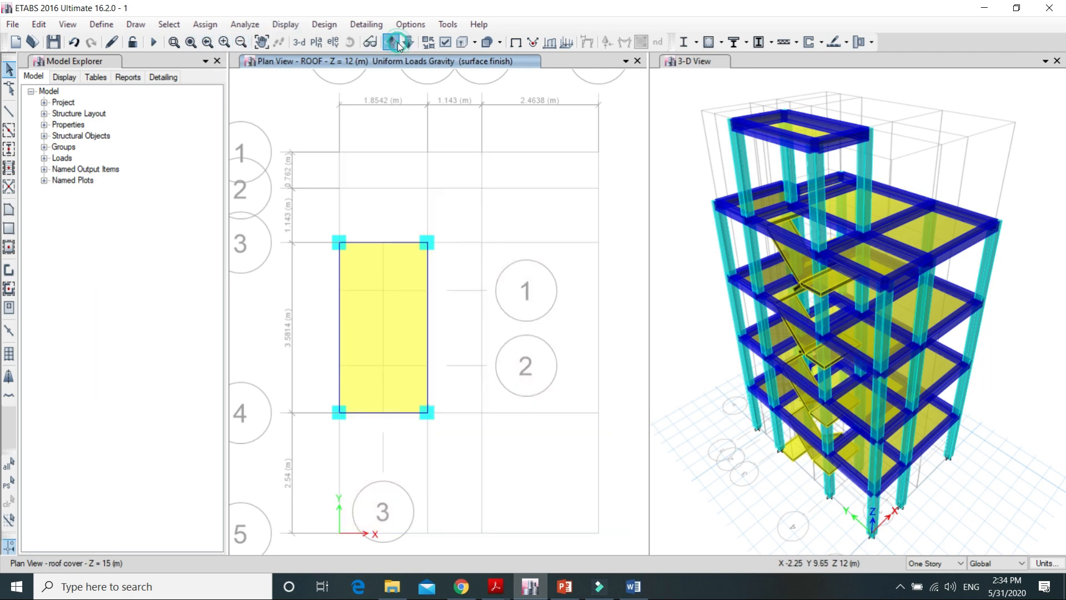
click(396, 309)
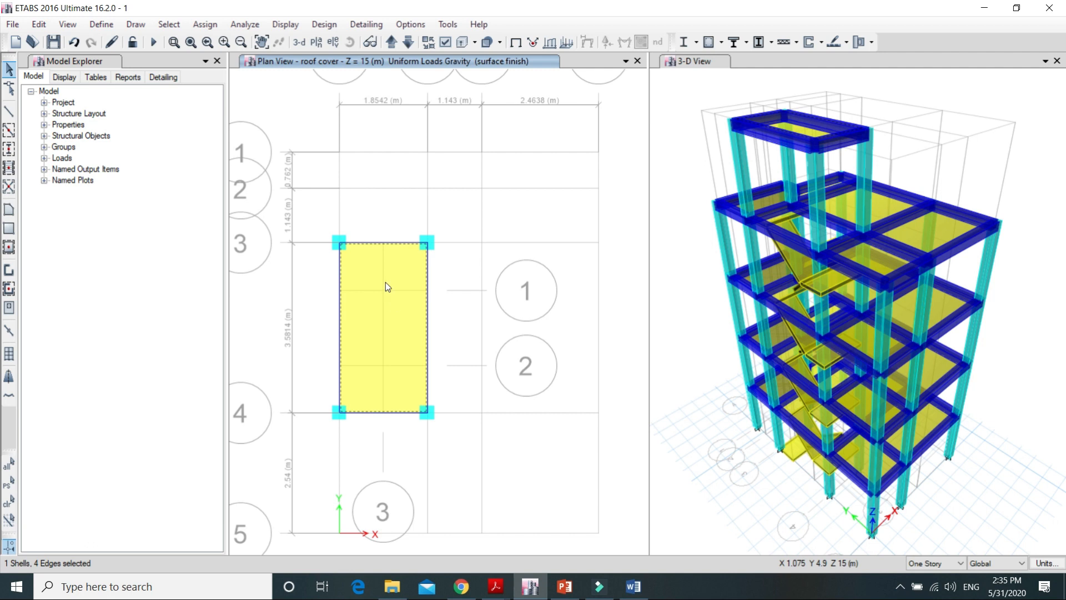
click(205, 24)
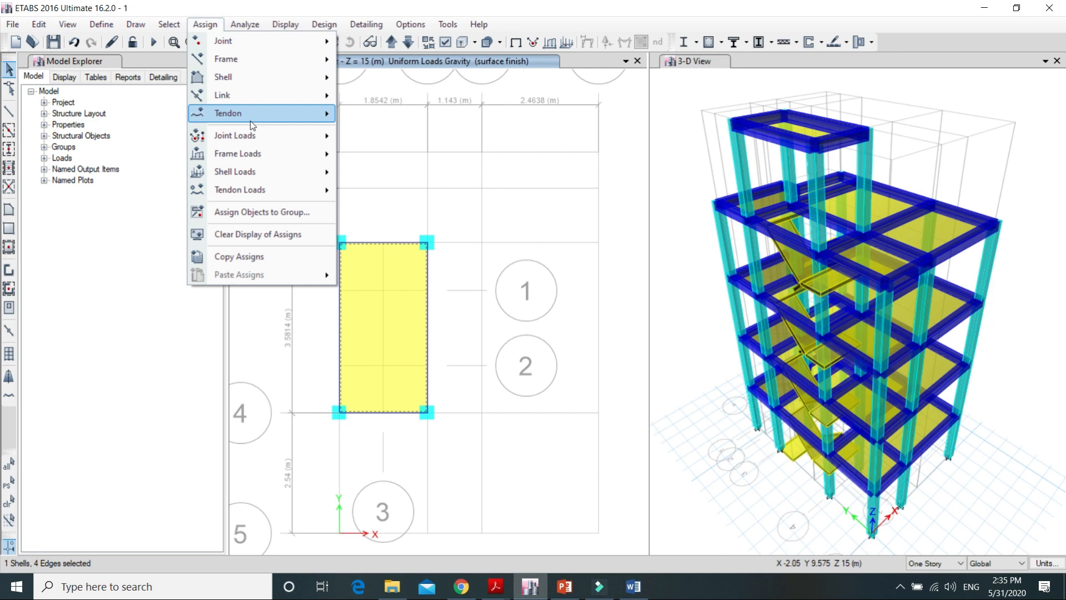
mouse_move(267, 171)
click(470, 189)
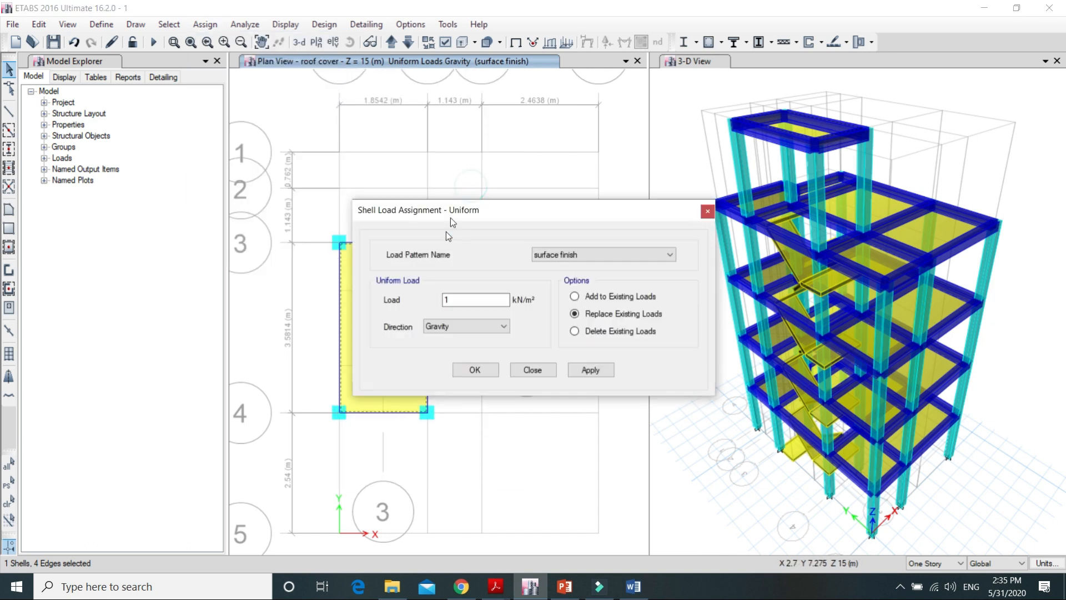
click(582, 370)
click(475, 370)
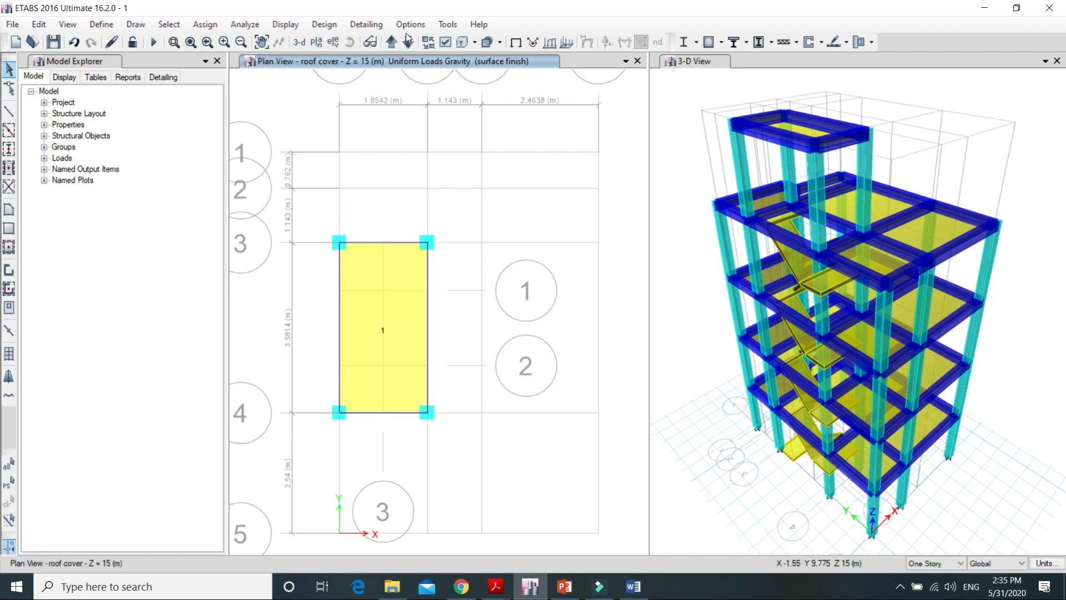
Step: Select the ROOF story's perimeter beams, excluding the outer stair-bay beam between grids 3 and 4, and assign a uniform parapet wall load of 2.286 kN/m
click(409, 42)
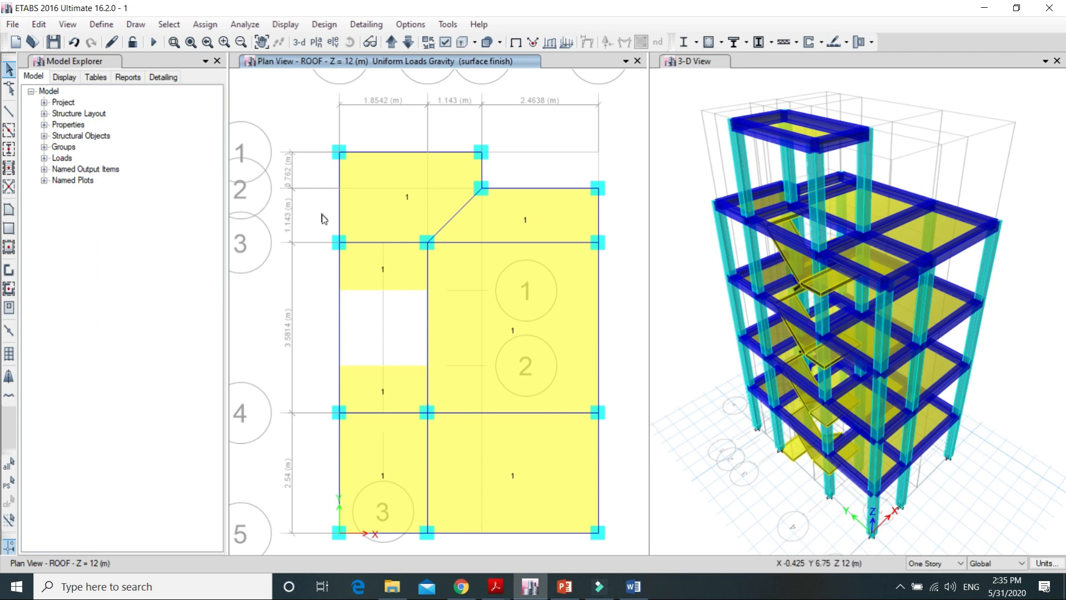
click(340, 201)
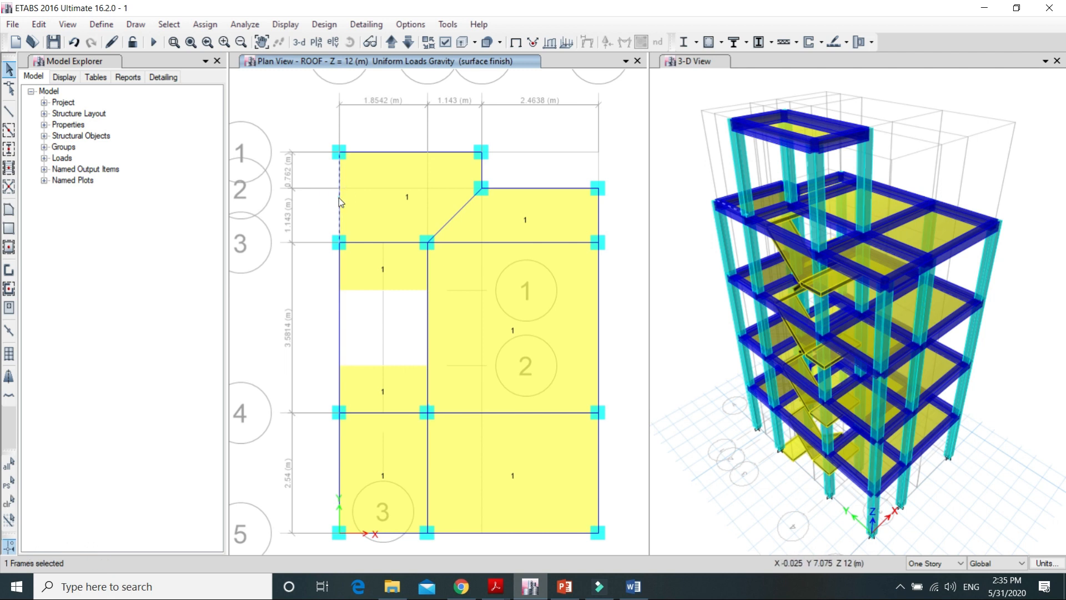
click(413, 152)
click(482, 166)
click(599, 220)
click(598, 286)
click(599, 479)
click(489, 533)
click(393, 533)
click(340, 471)
click(339, 327)
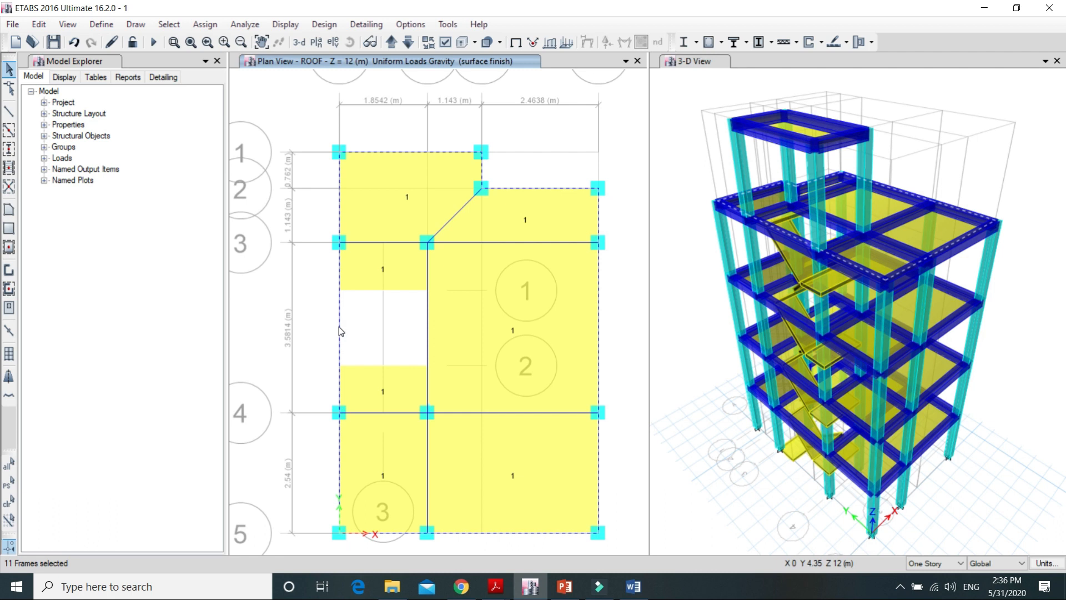
click(339, 328)
click(216, 28)
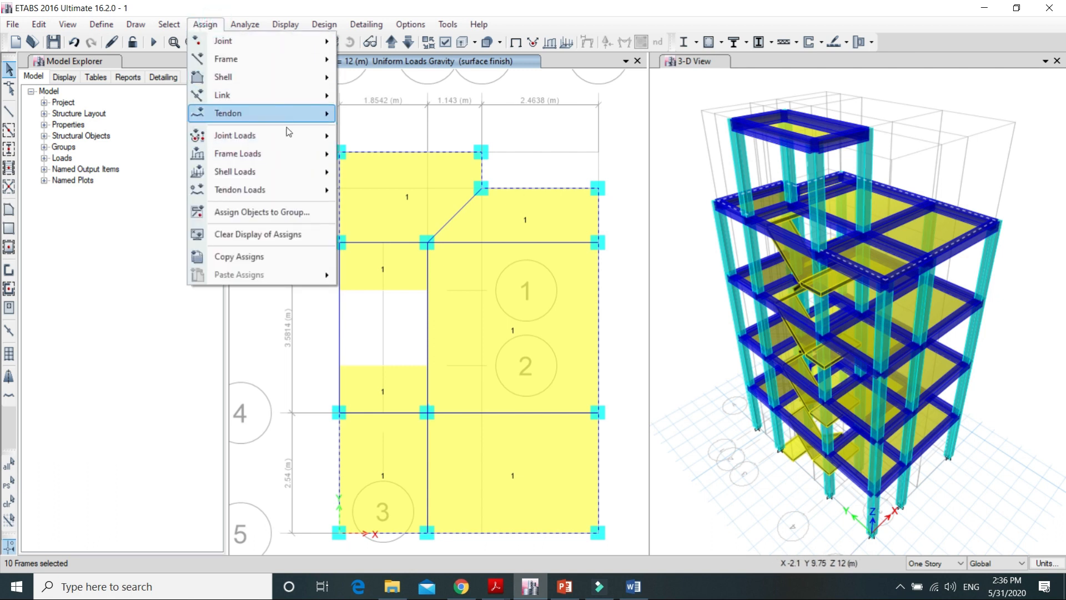
mouse_move(296, 158)
click(429, 177)
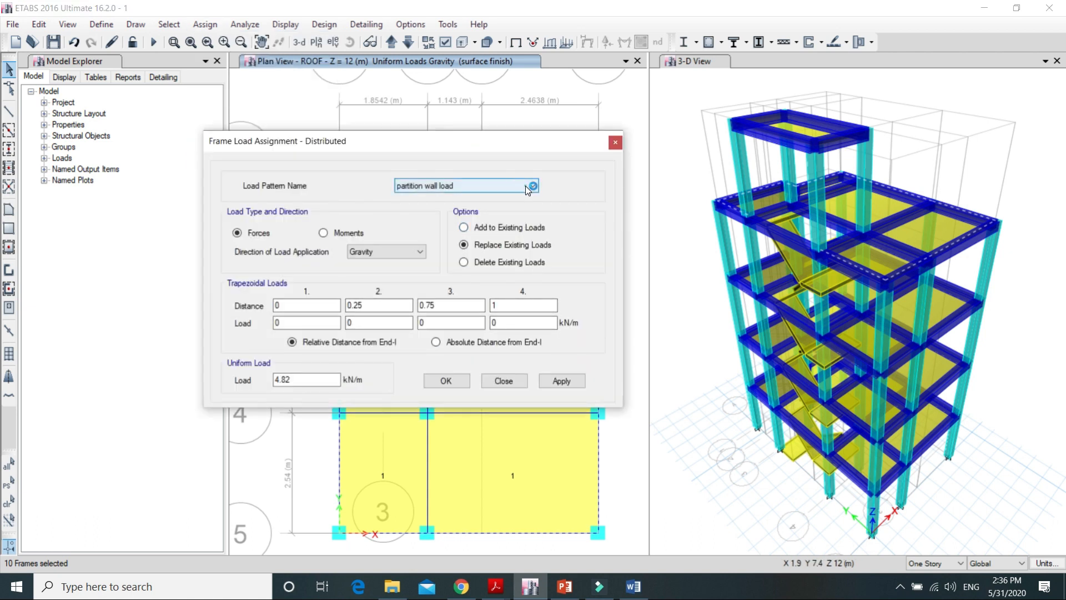
click(528, 187)
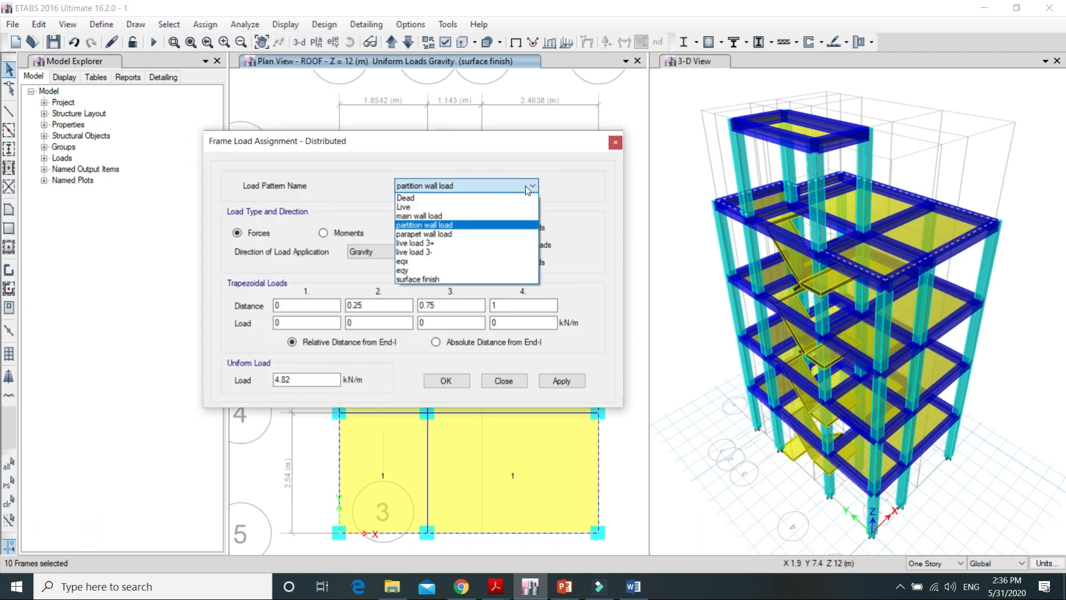
click(495, 234)
click(303, 377)
key(BackSpace)
key(BackSpace)
key(BackSpace)
key(BackSpace)
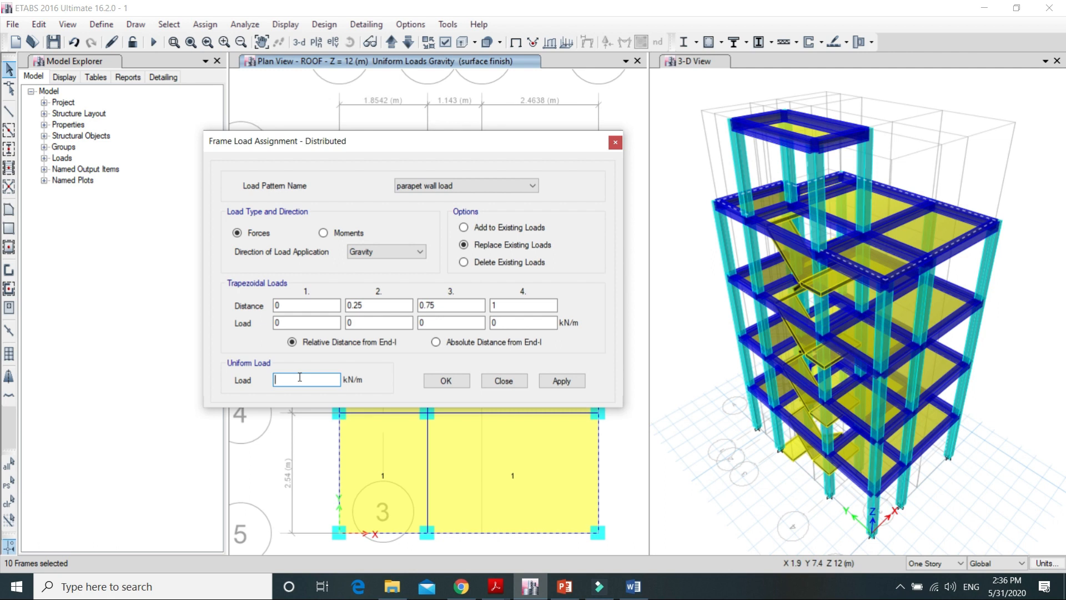
text(0)
text(.)
key(BackSpace)
key(BackSpace)
text(2.286)
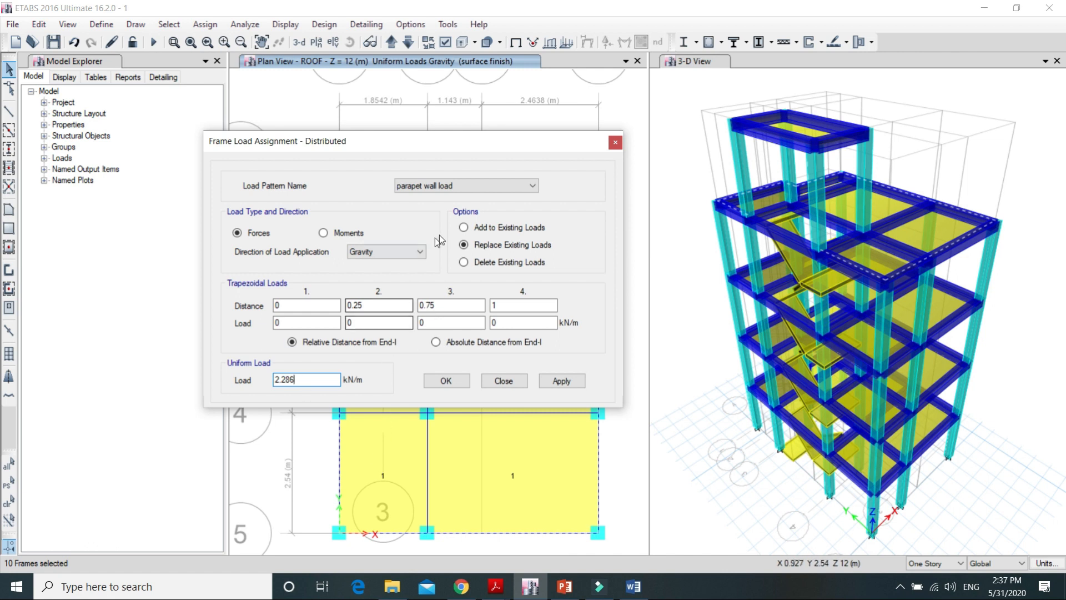
click(578, 381)
click(449, 378)
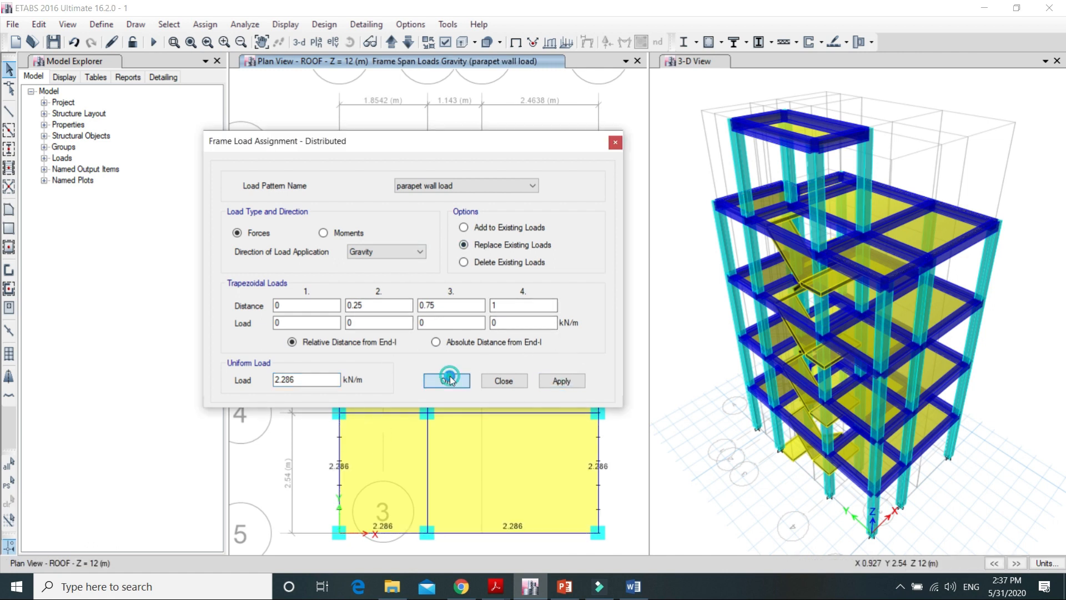